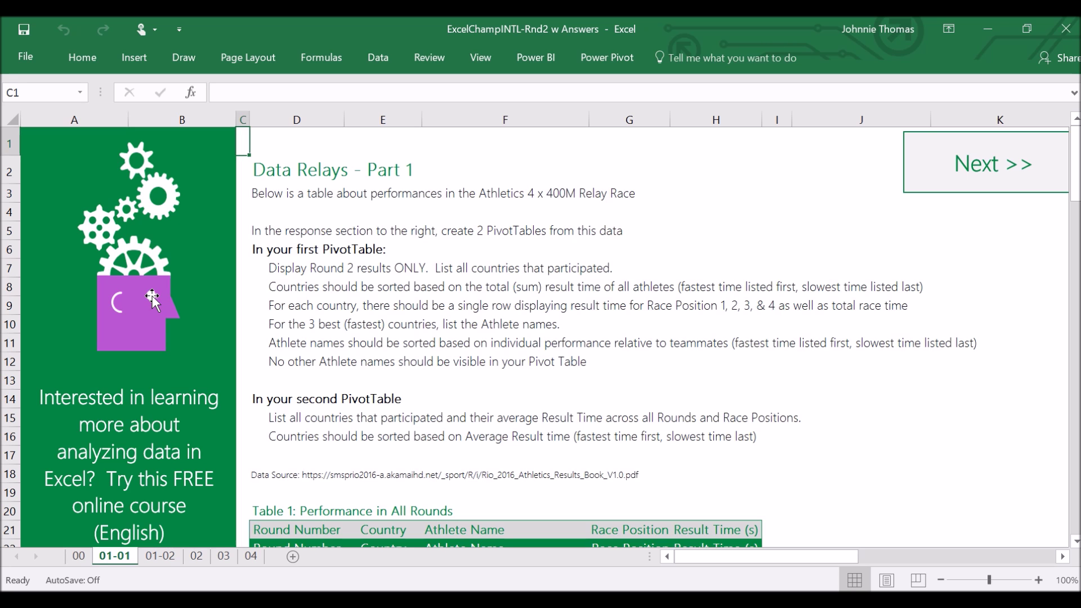
Step: Start creating a PivotTable from a cell inside Table 1: Performance in All Rounds
scroll(511, 350, "down", 3)
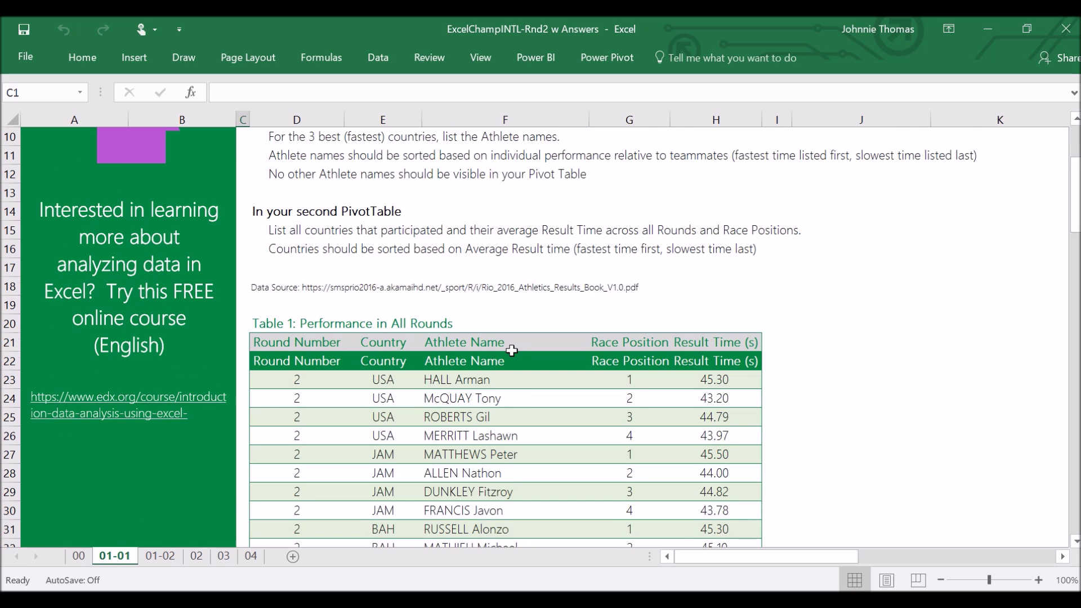
scroll(511, 350, "down", 1)
left_click(451, 380)
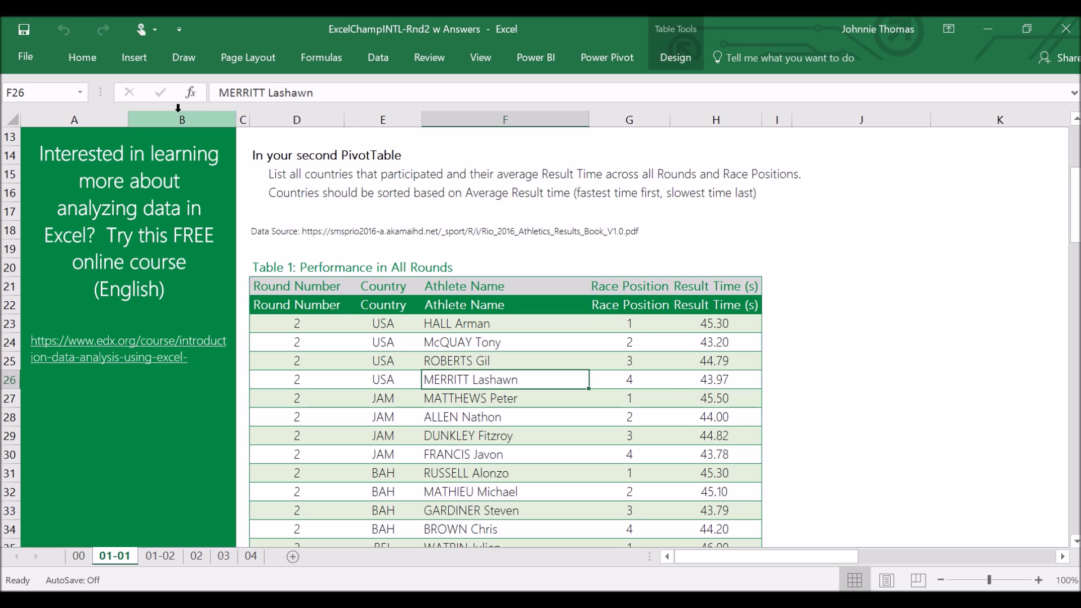
left_click(142, 67)
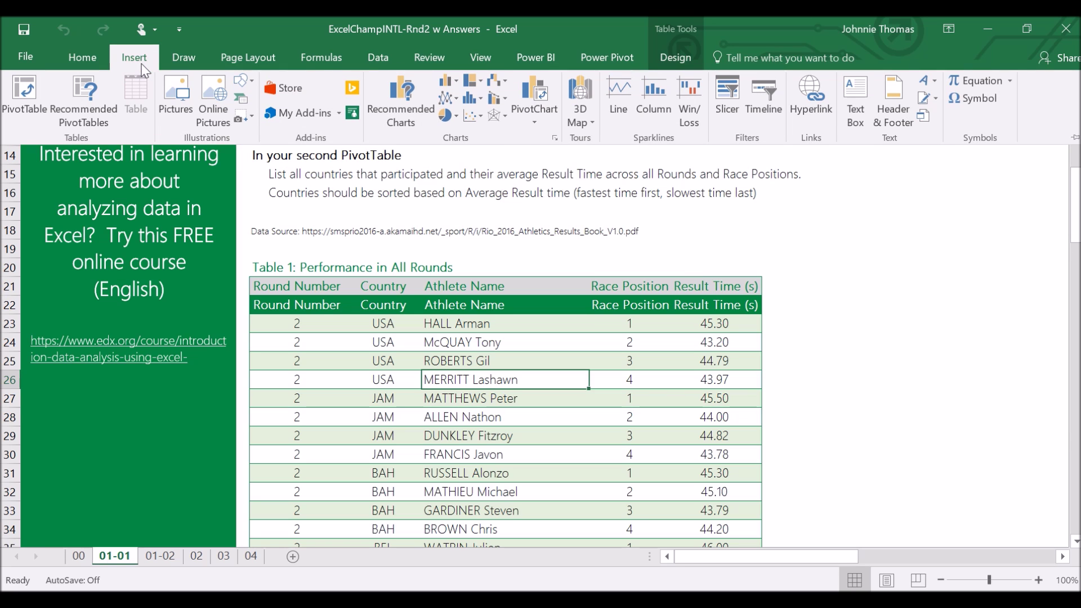
left_click(44, 95)
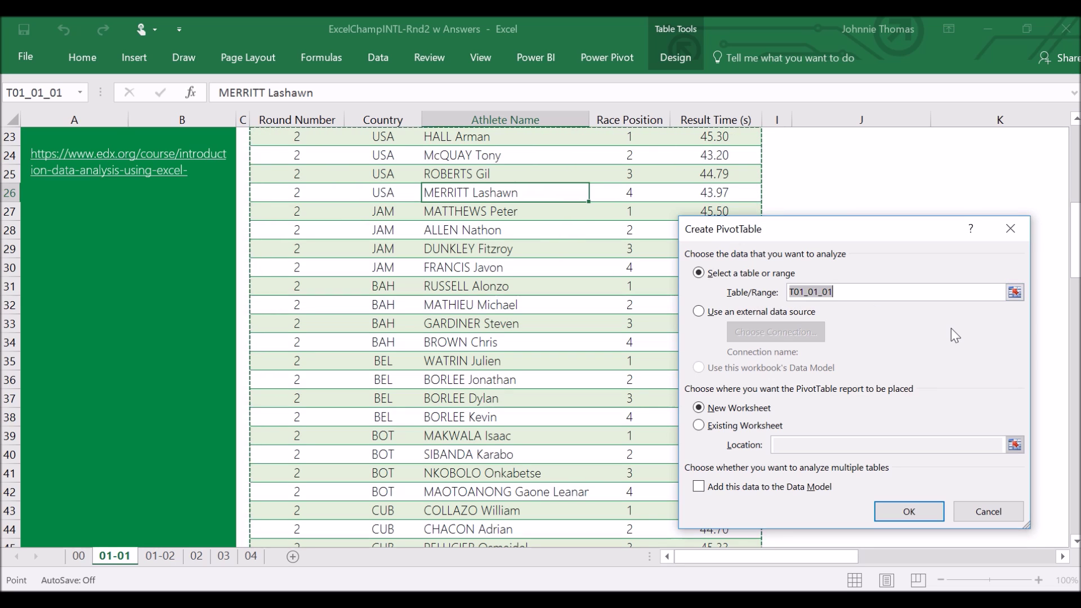
Step: Try the partial ranges D26:H33 and D22:H28 on sheet 01-01 as the PivotTable's source data
left_click(1014, 293)
left_click_drag(309, 192, 753, 315)
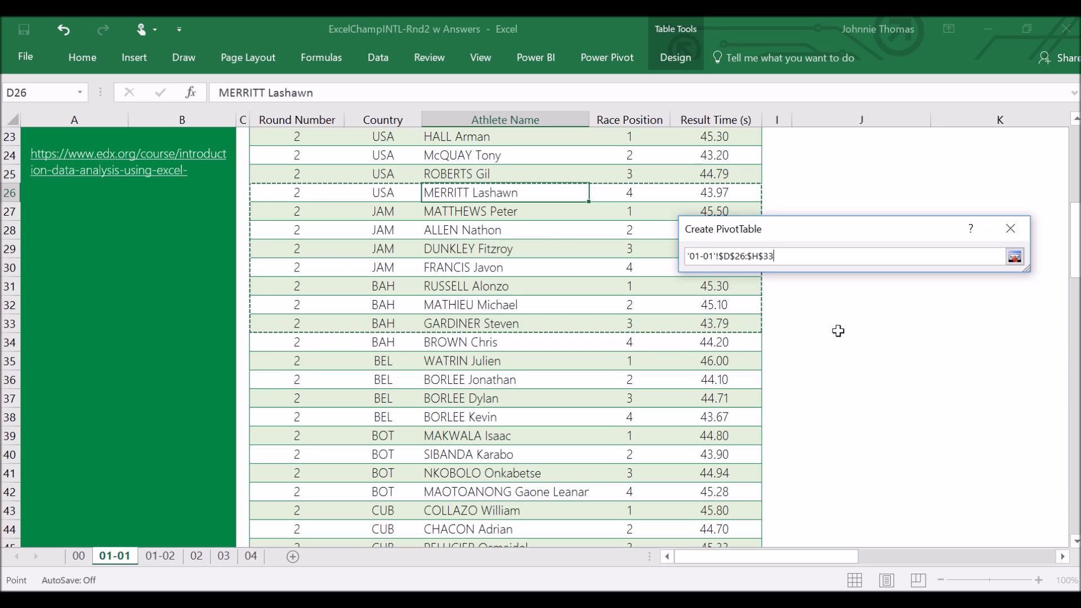
scroll(668, 420, "up", 2)
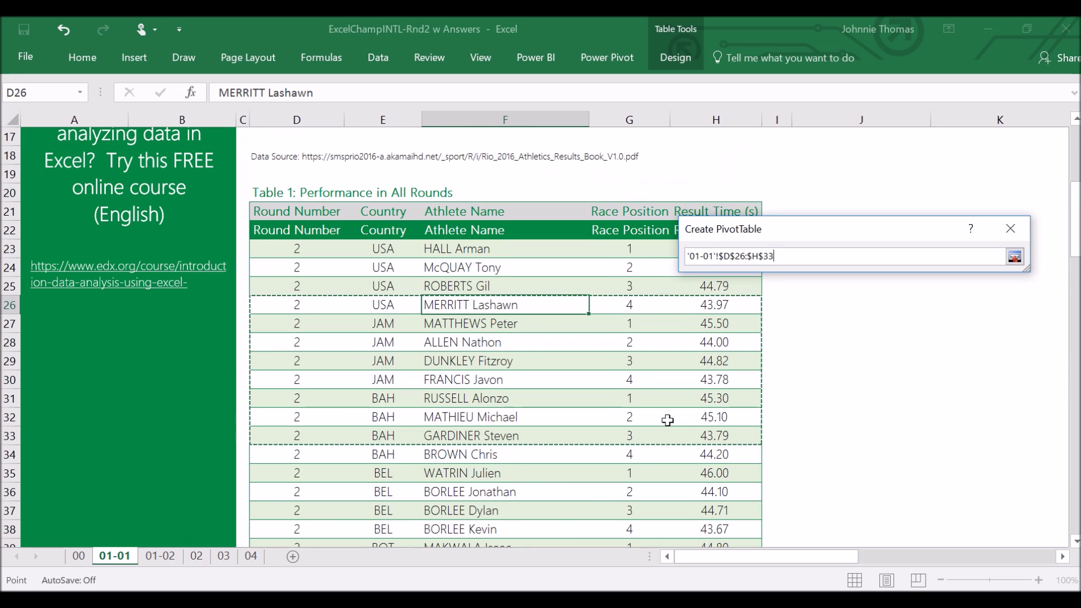
left_click(286, 234)
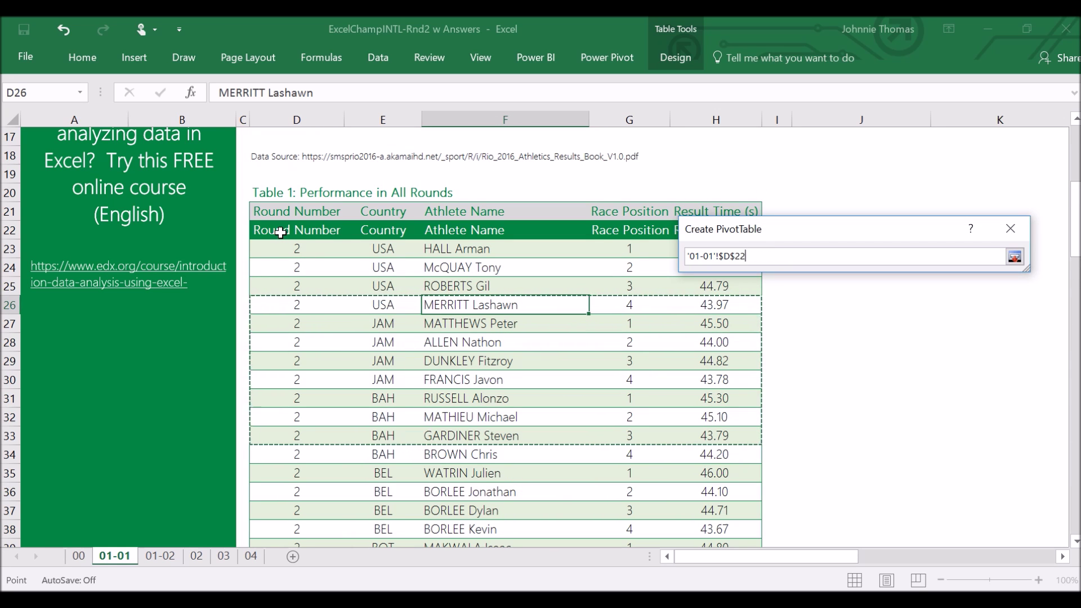
left_click_drag(287, 233, 684, 342)
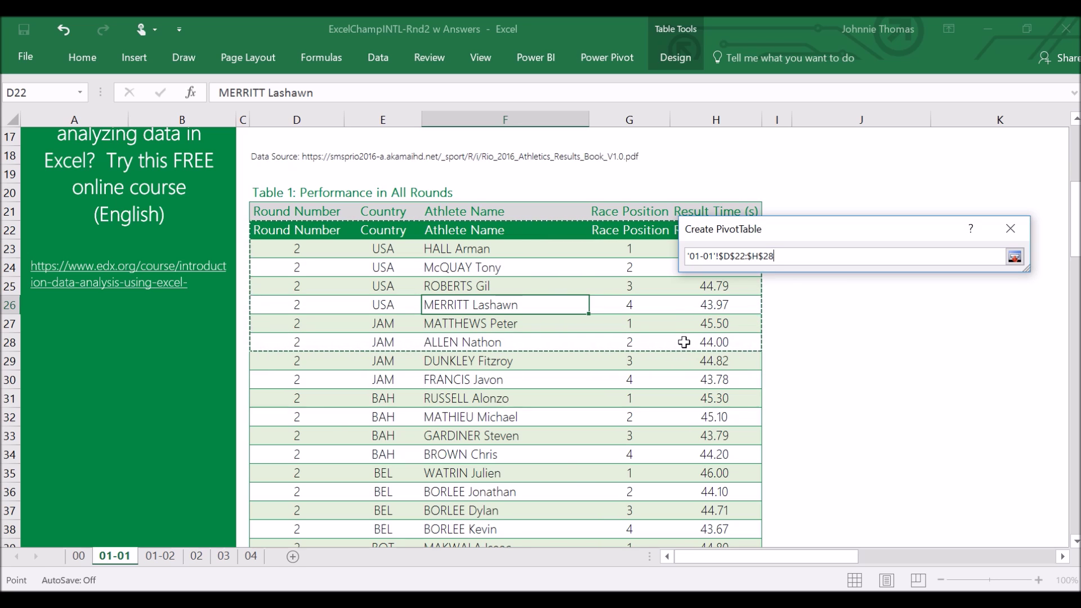
left_click(1014, 257)
Step: Set the whole table T01_01_01, from its header row down to the last record, as the PivotTable's source data
left_click(1014, 292)
left_click(275, 232)
key("ctrl+shift+Right")
key("ctrl+shift+Down")
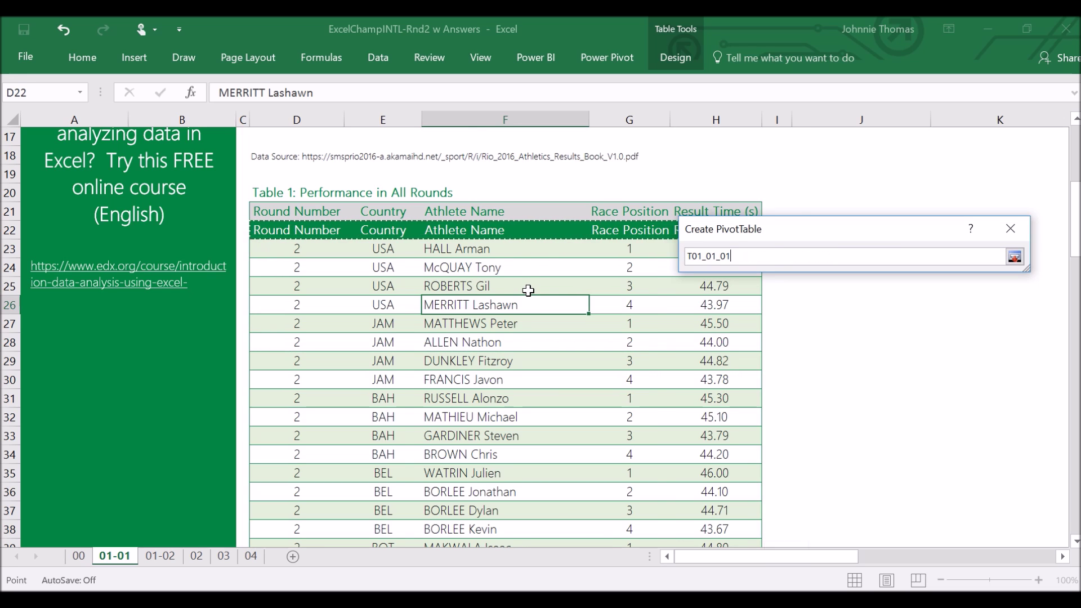
left_click(1014, 256)
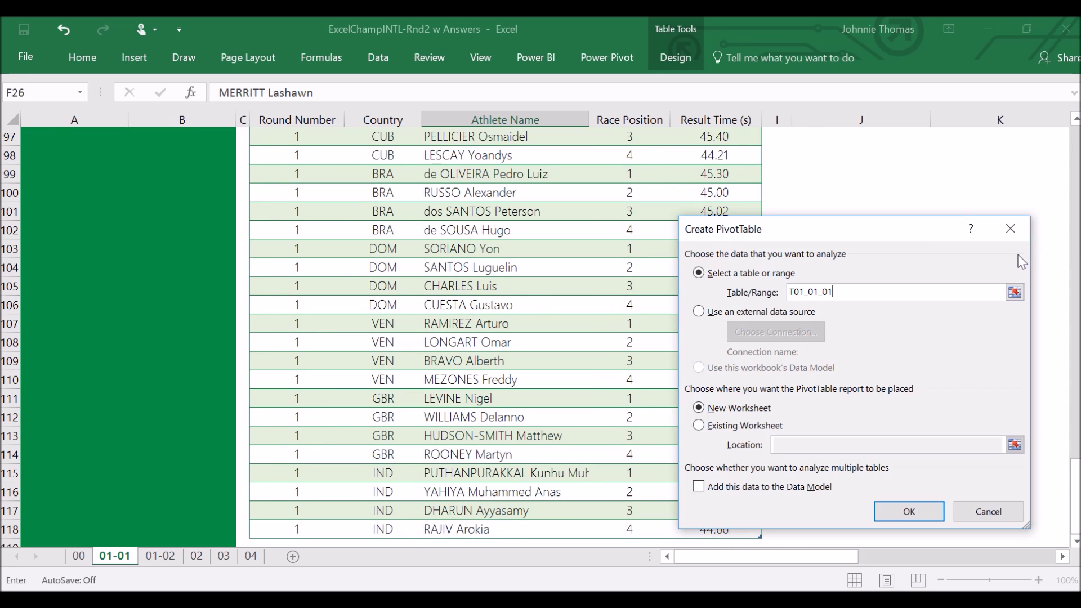
Step: Place the PivotTable on the existing worksheet 01-01 at cell O9 in the response section and create it
left_click(698, 426)
left_click(1015, 446)
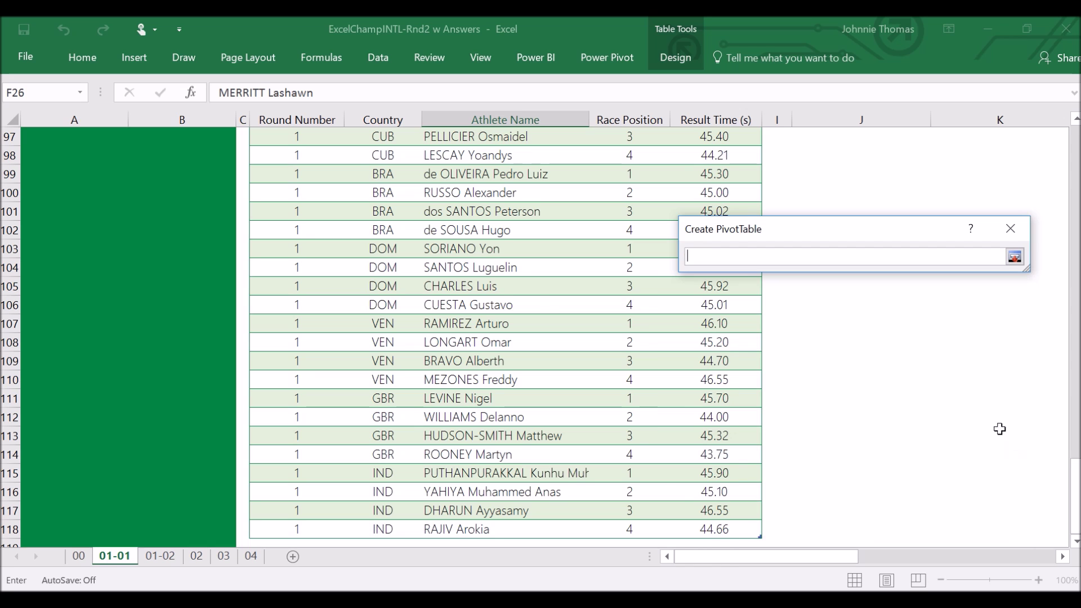
scroll(972, 411, "up", 15)
left_click_drag(1076, 377, 1076, 199)
left_click_drag(838, 561, 924, 556)
left_click(596, 301)
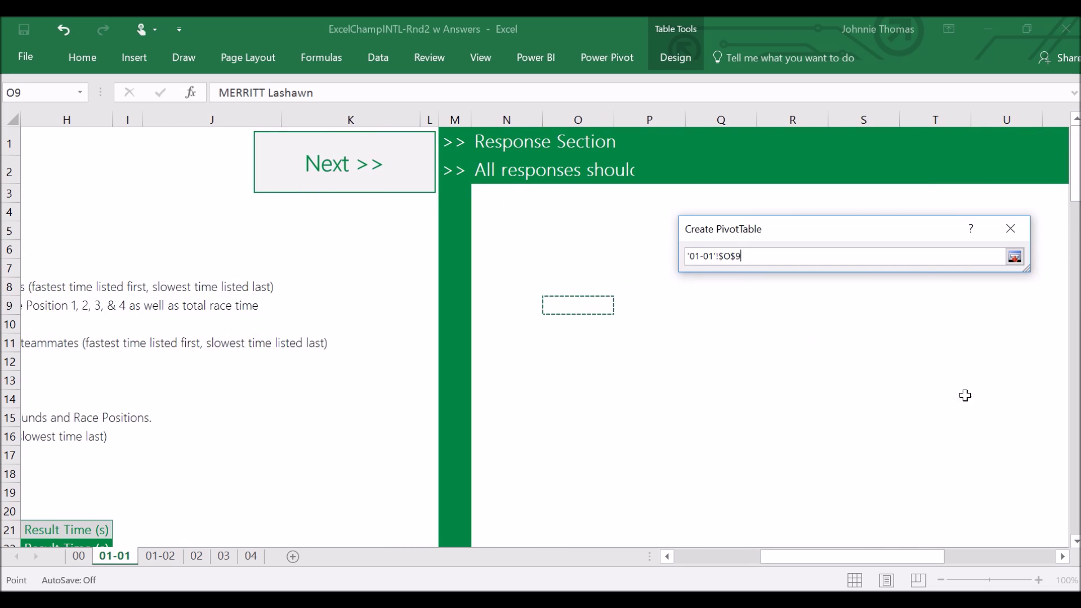
left_click(1016, 259)
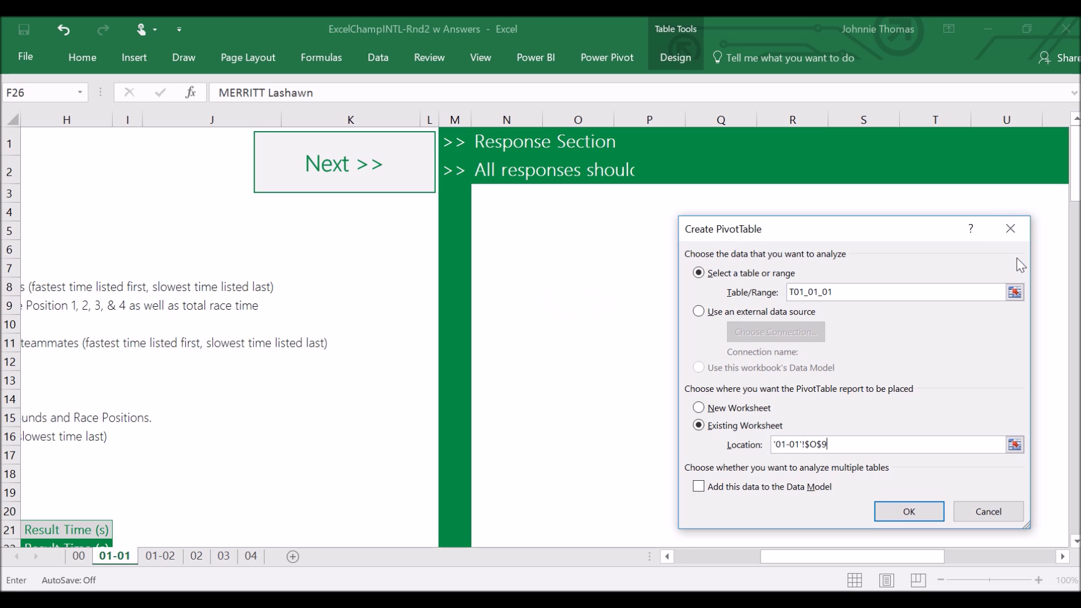
left_click(924, 514)
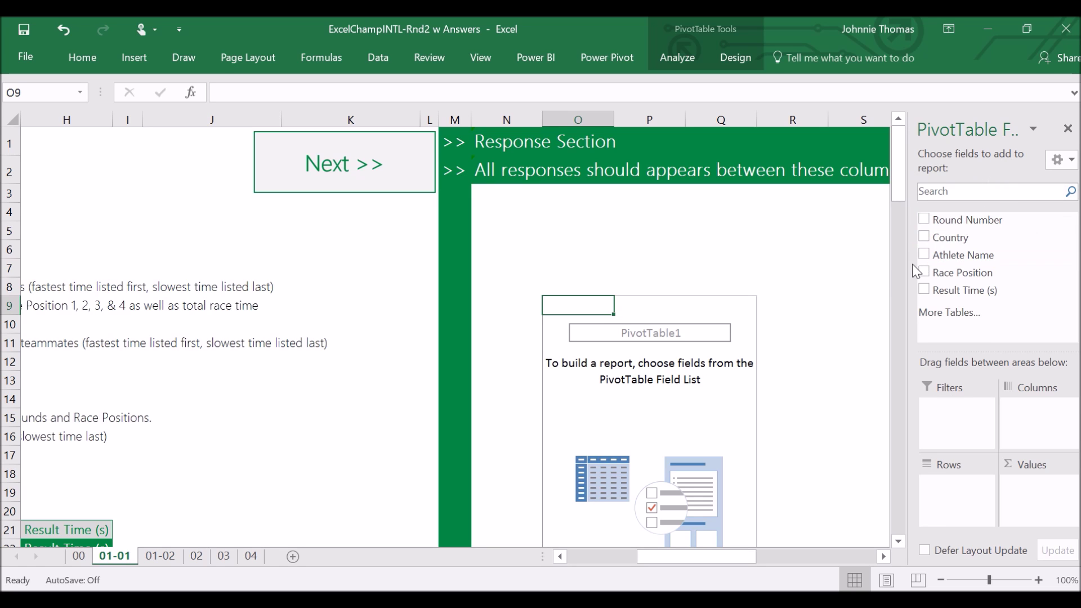
Step: Widen the PivotTable Fields pane and review the written requirements for the first PivotTable
left_click_drag(906, 267, 825, 273)
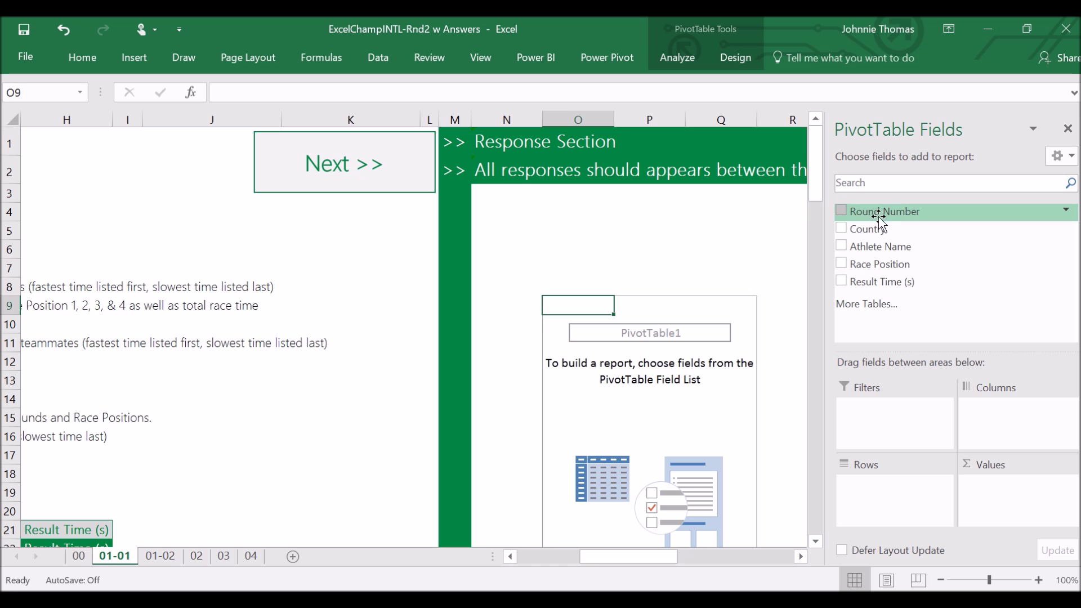
left_click_drag(646, 560, 613, 562)
scroll(121, 433, "down", 2)
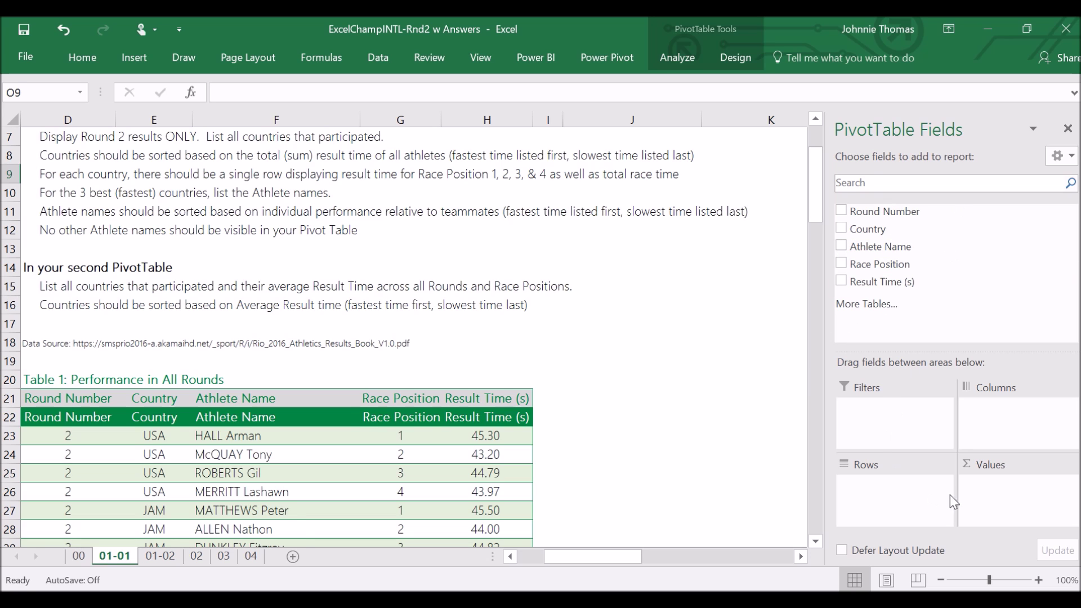
left_click_drag(612, 558, 667, 565)
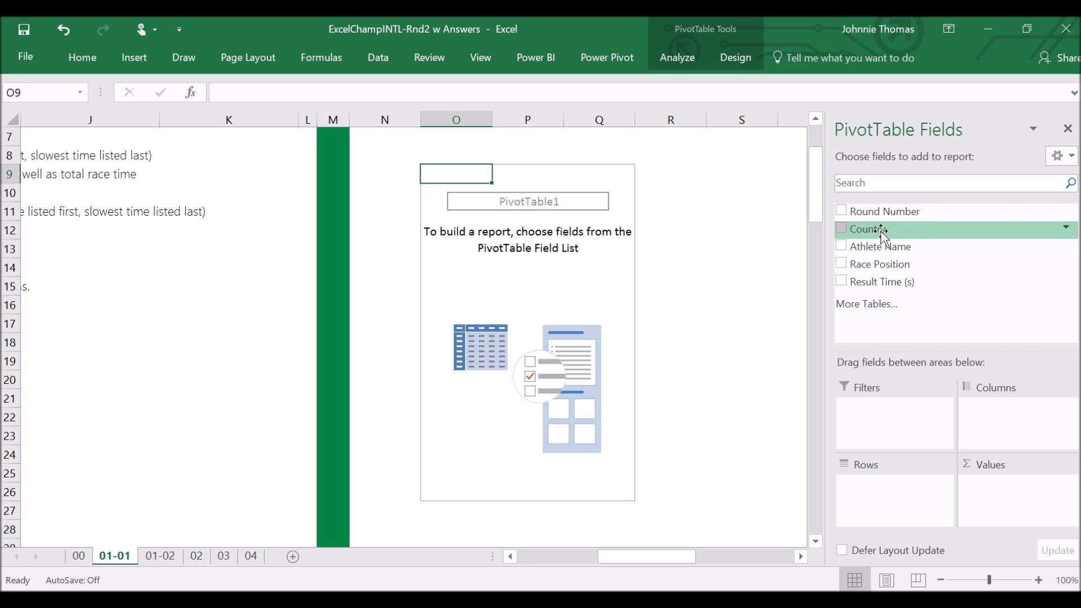
Step: Try the Country field as a report filter, and move it to the PivotTable's rows
left_click_drag(884, 232, 912, 438)
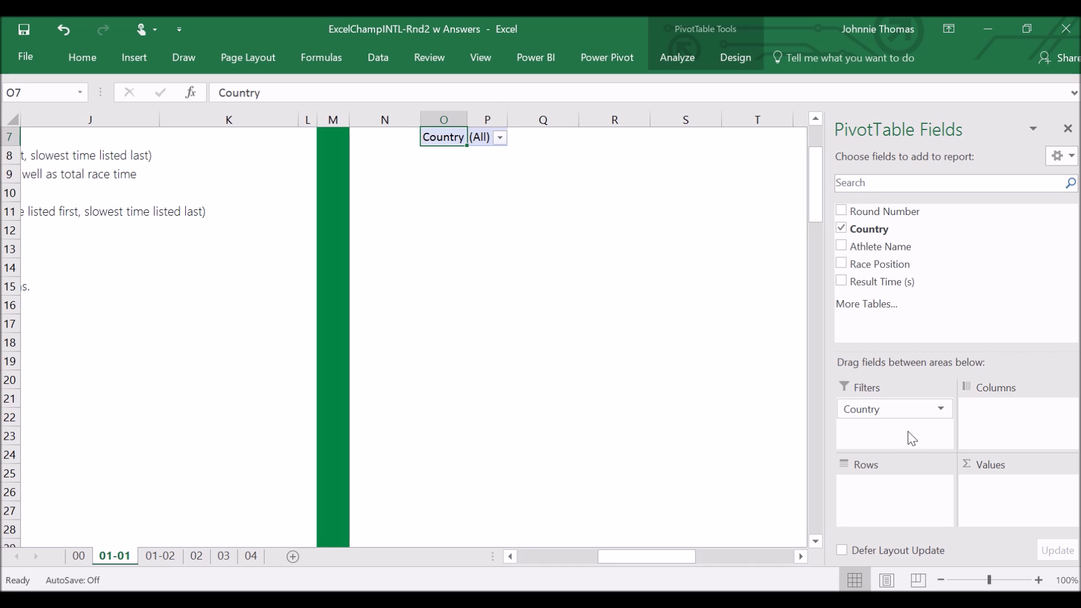
left_click(500, 138)
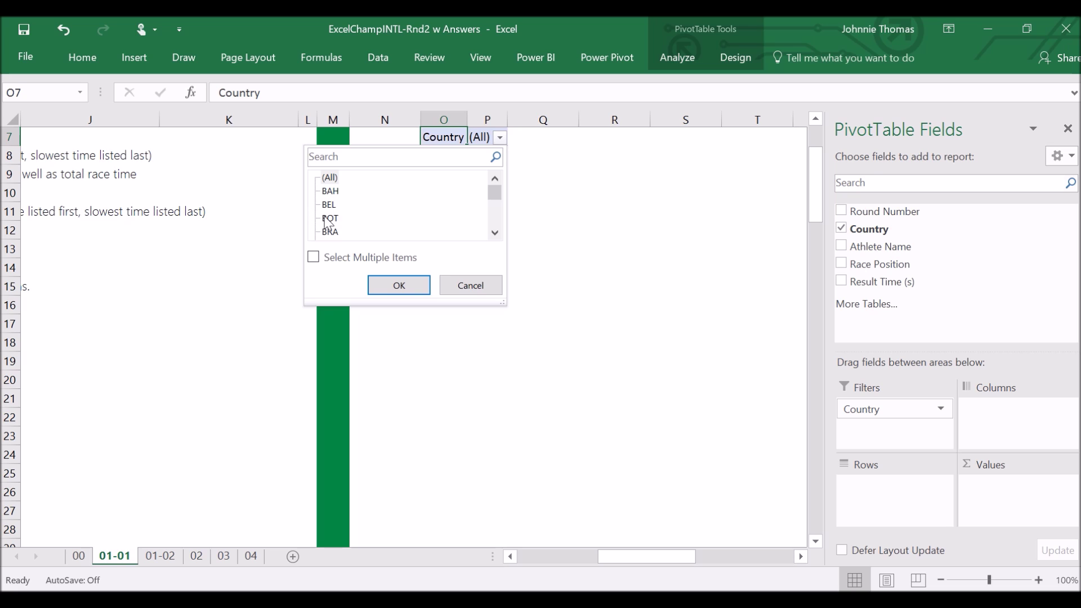
left_click(492, 292)
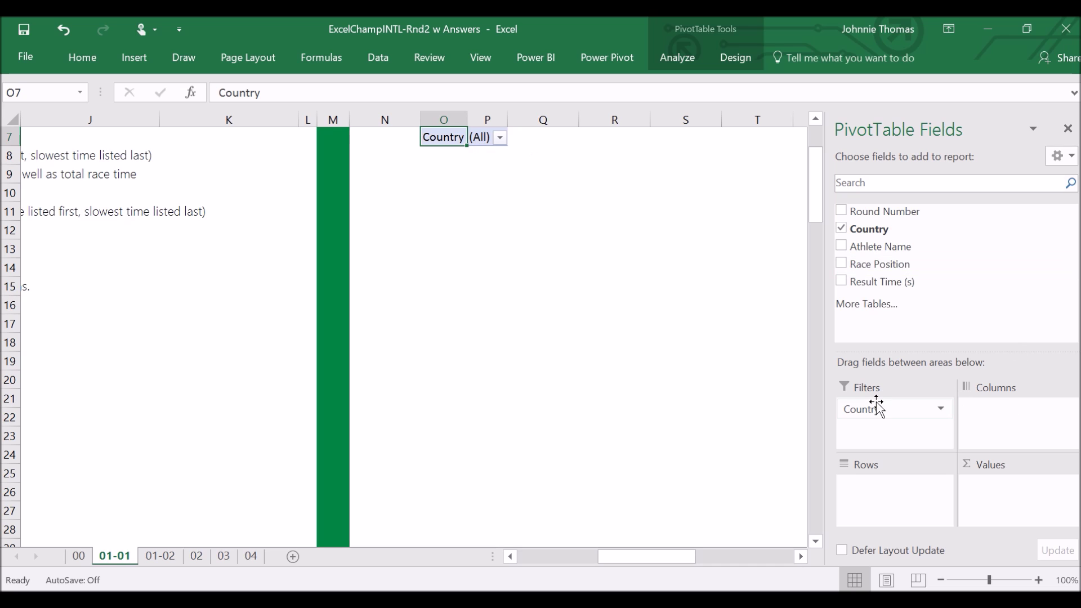
left_click_drag(876, 408, 888, 503)
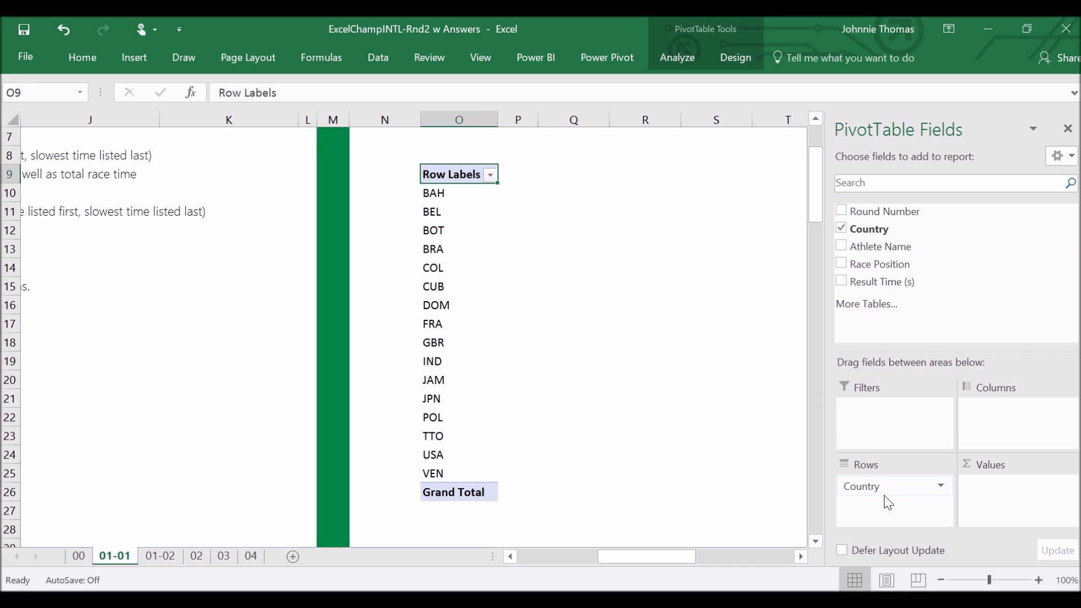
scroll(964, 312, "up", 1)
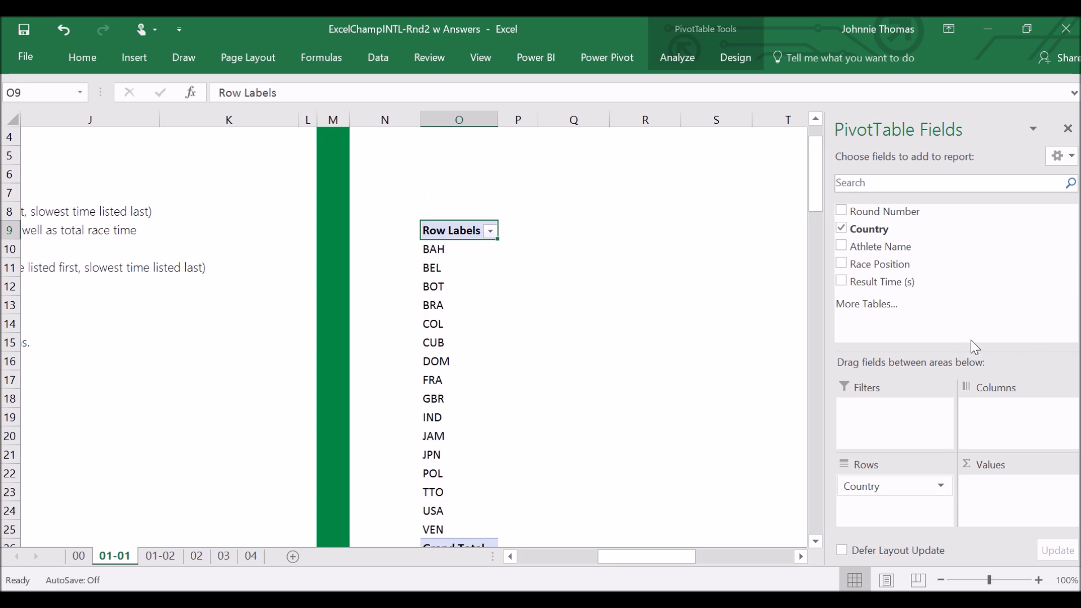
scroll(970, 340, "down", 1)
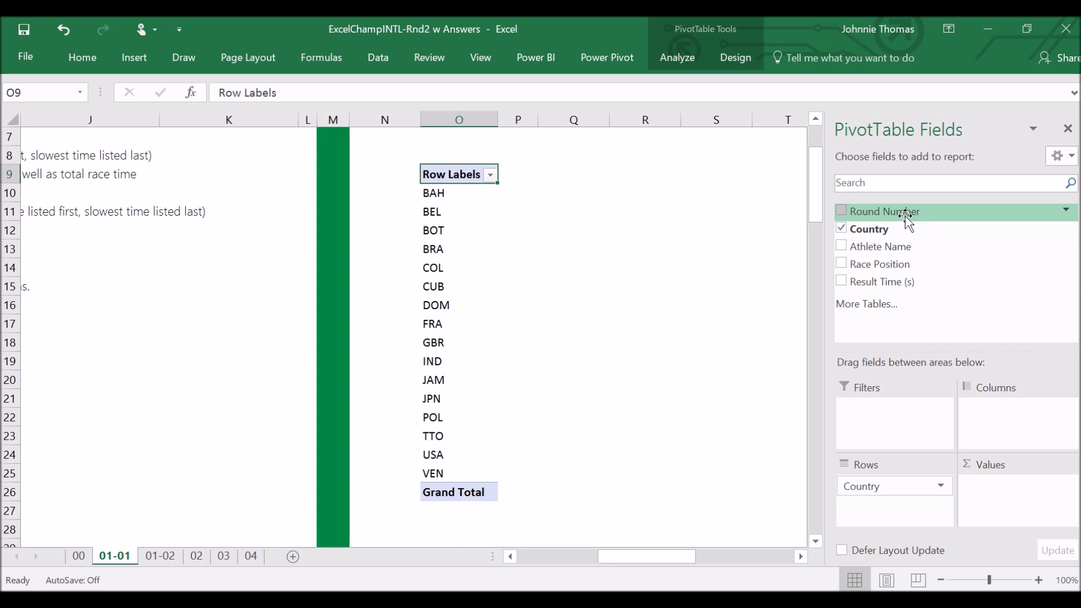
Step: Try Round Number as the column field, and replace it with Race Position
left_click_drag(906, 217, 1032, 416)
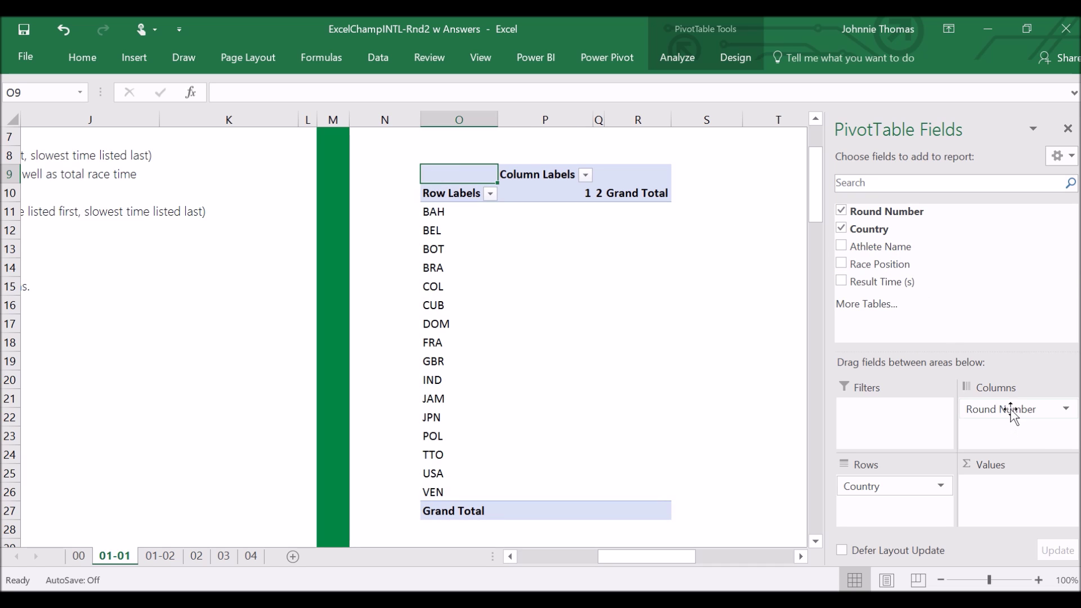
left_click_drag(1013, 411, 989, 408)
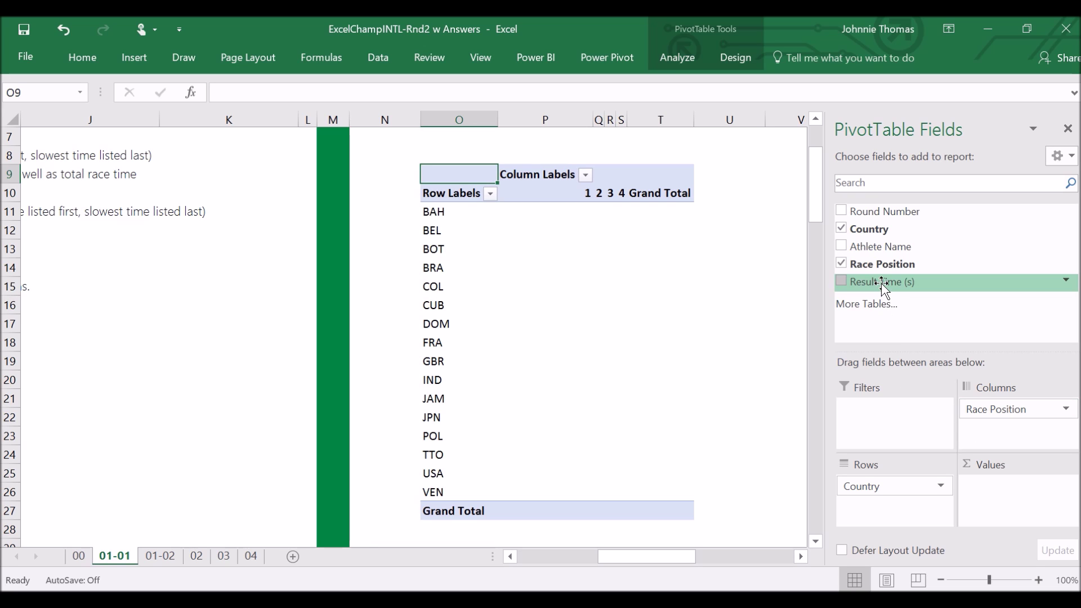
Step: Add the sum of Result Time (s) as the PivotTable's values and inspect the race position 1 column
left_click_drag(882, 284, 968, 496)
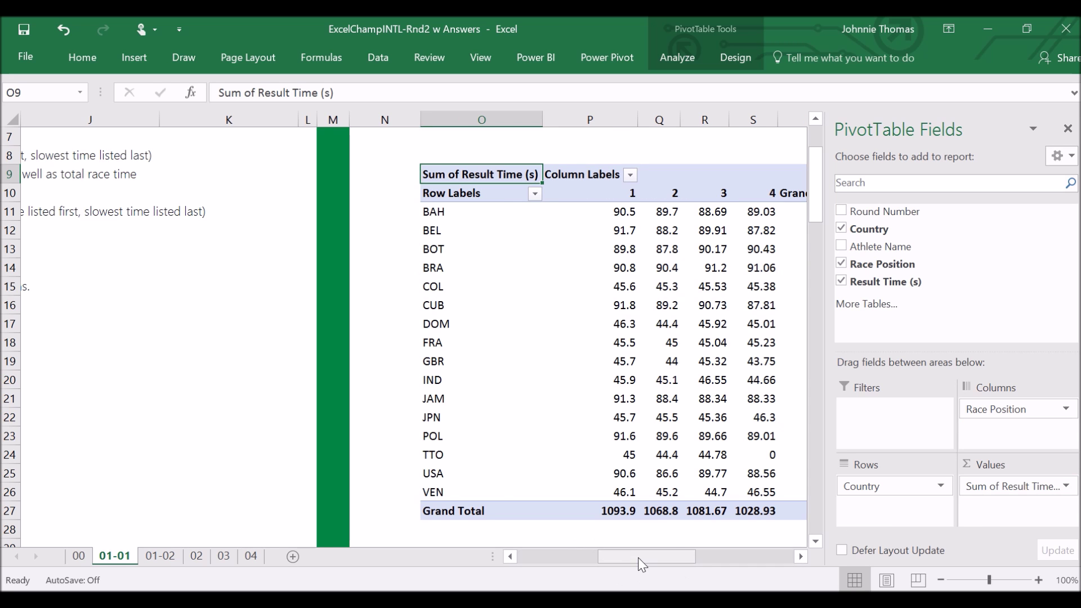
scroll(637, 557, "right", 5)
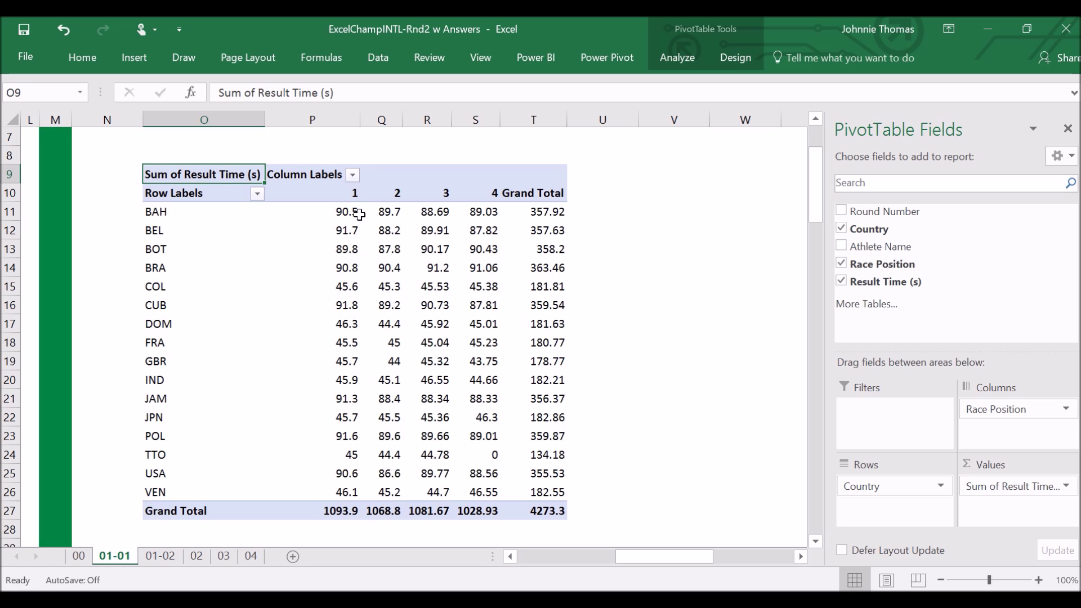
left_click(347, 213)
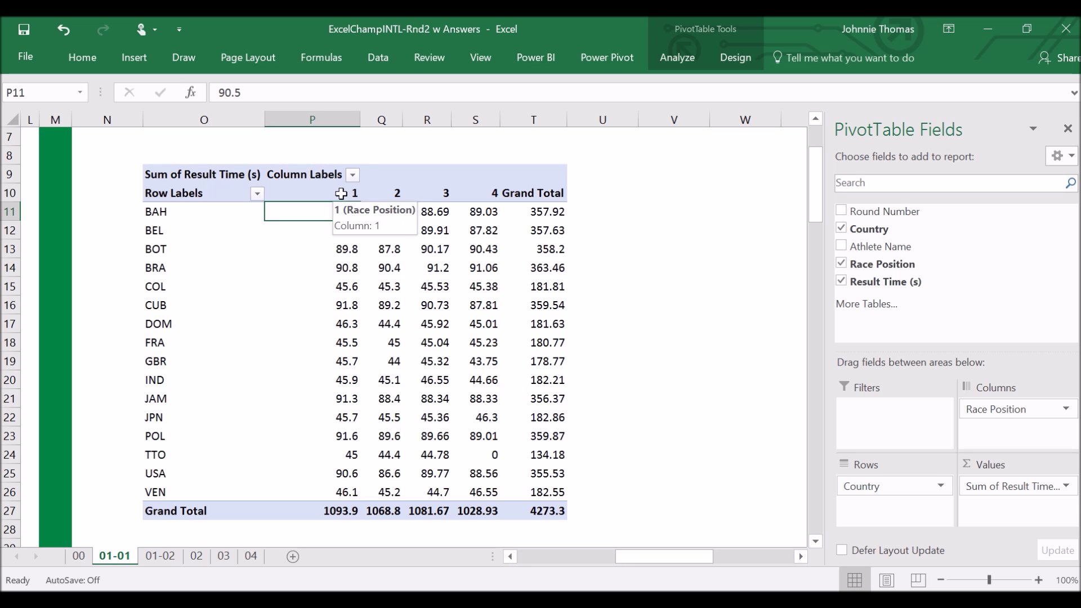
left_click(341, 193)
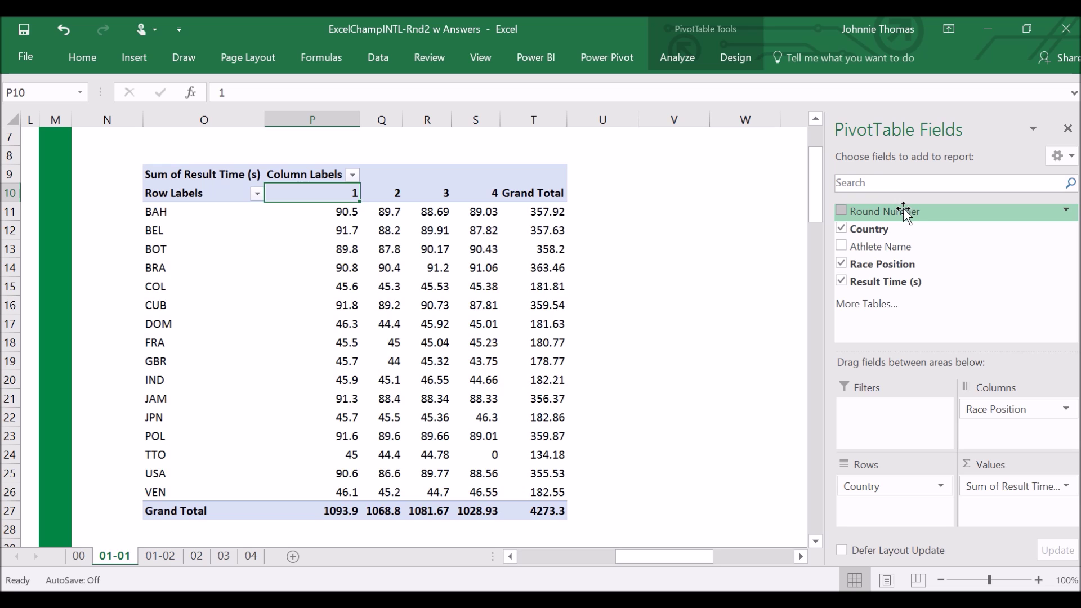
Step: Add Round Number as a report filter and restrict the PivotTable to round 1
left_click_drag(904, 213, 870, 407)
left_click(352, 138)
left_click(185, 192)
left_click(261, 285)
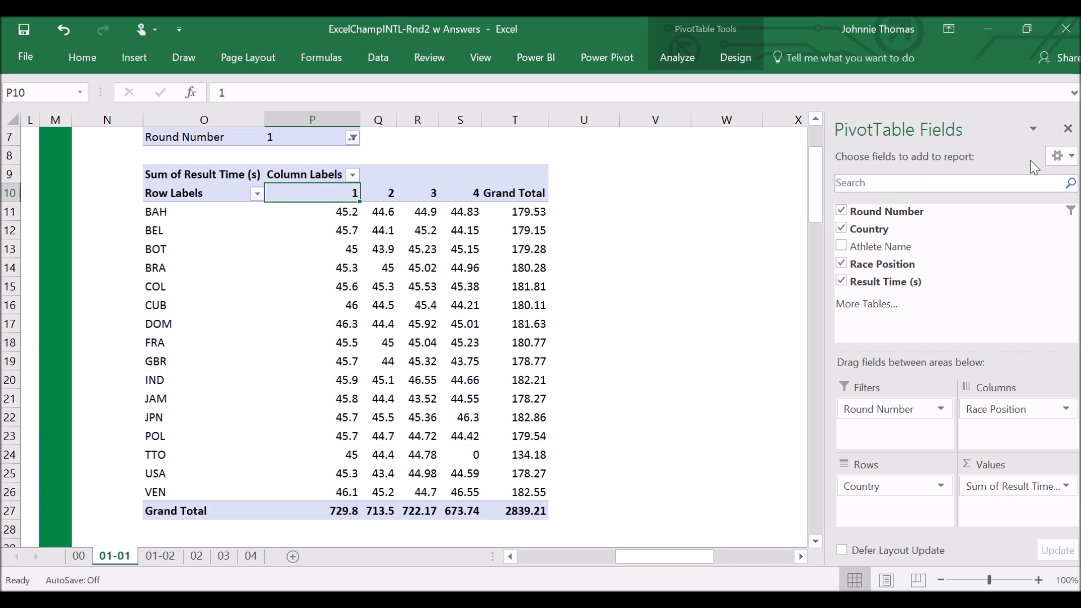
Step: Search the PivotTable fields for "name" and "co", clear the search, and view the field list's layout and sorting options
left_click(912, 181)
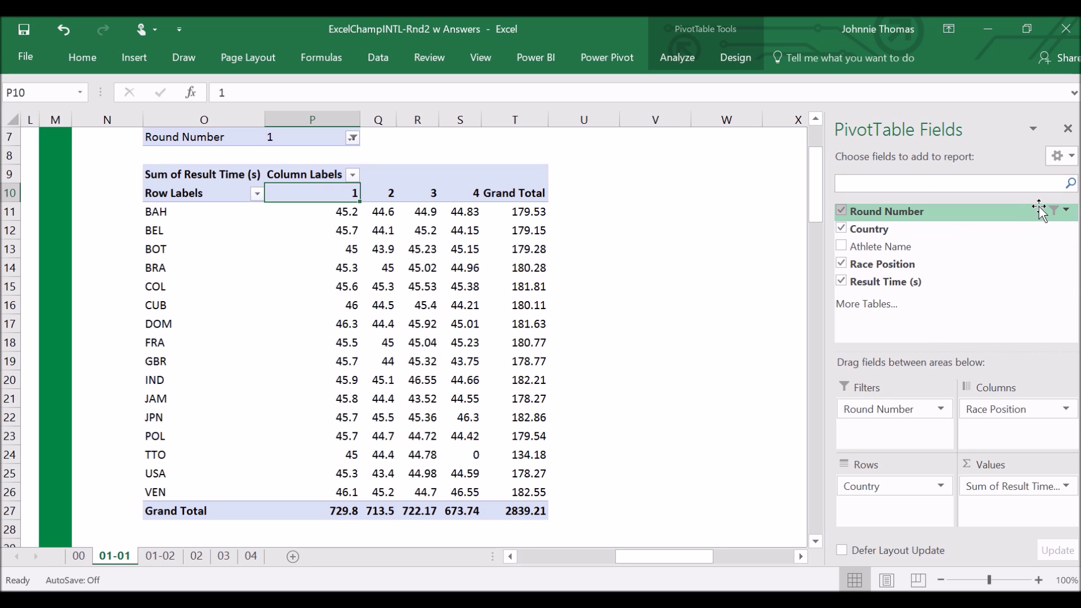
type("name")
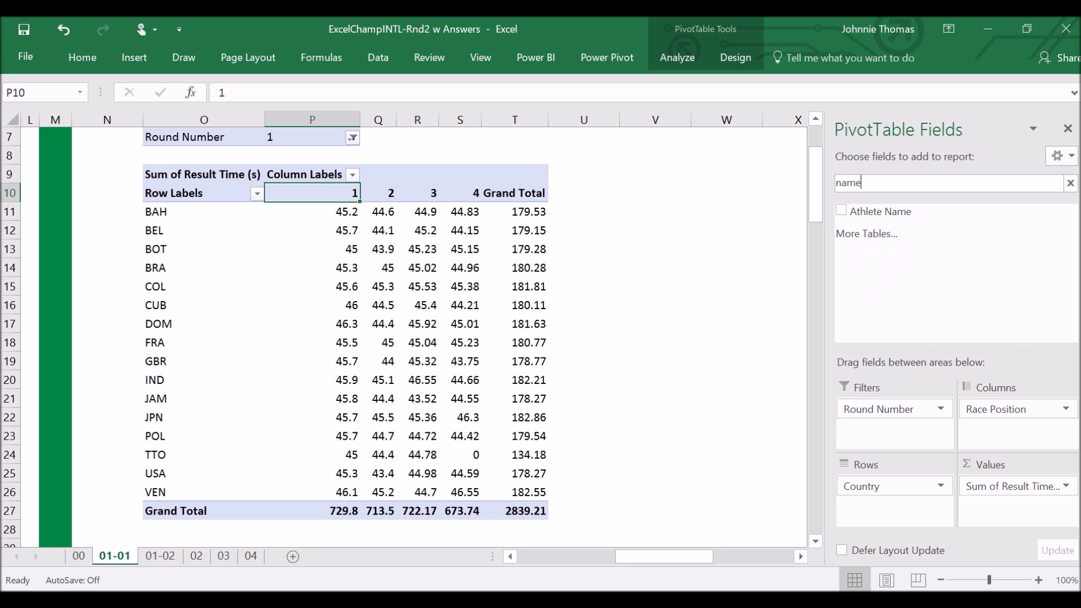
key("ctrl+a")
type("co")
key("BackSpace")
key("BackSpace")
key("BackSpace")
key("BackSpace")
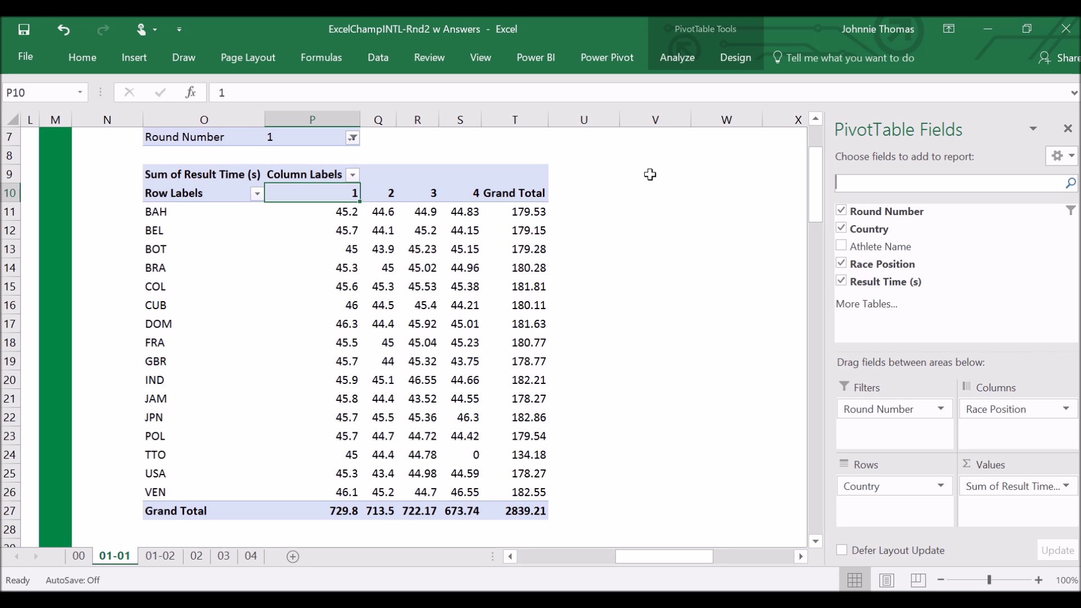
left_click(1069, 162)
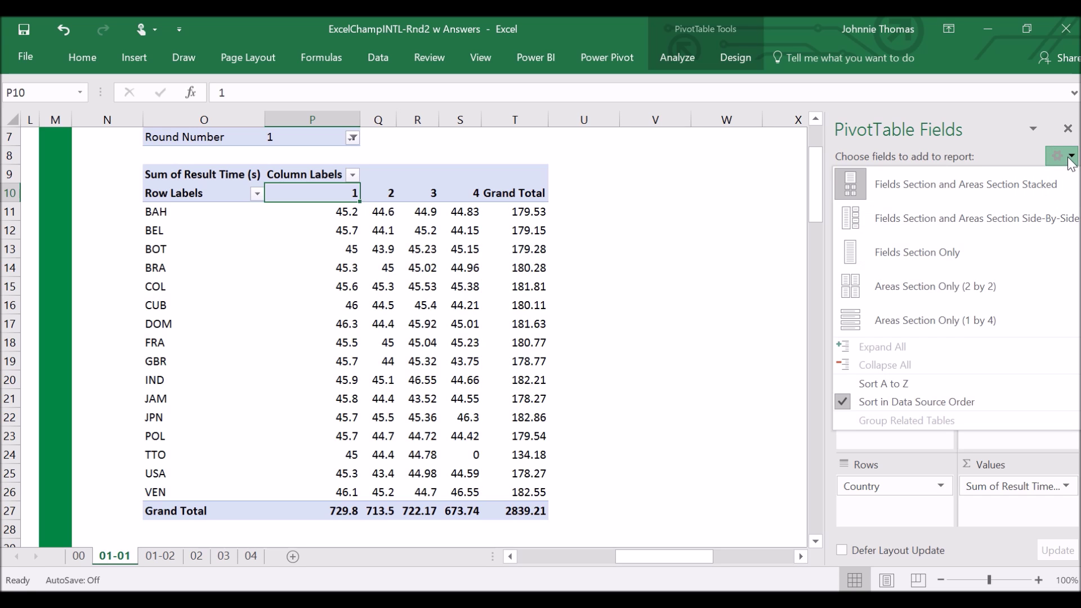
left_click(994, 143)
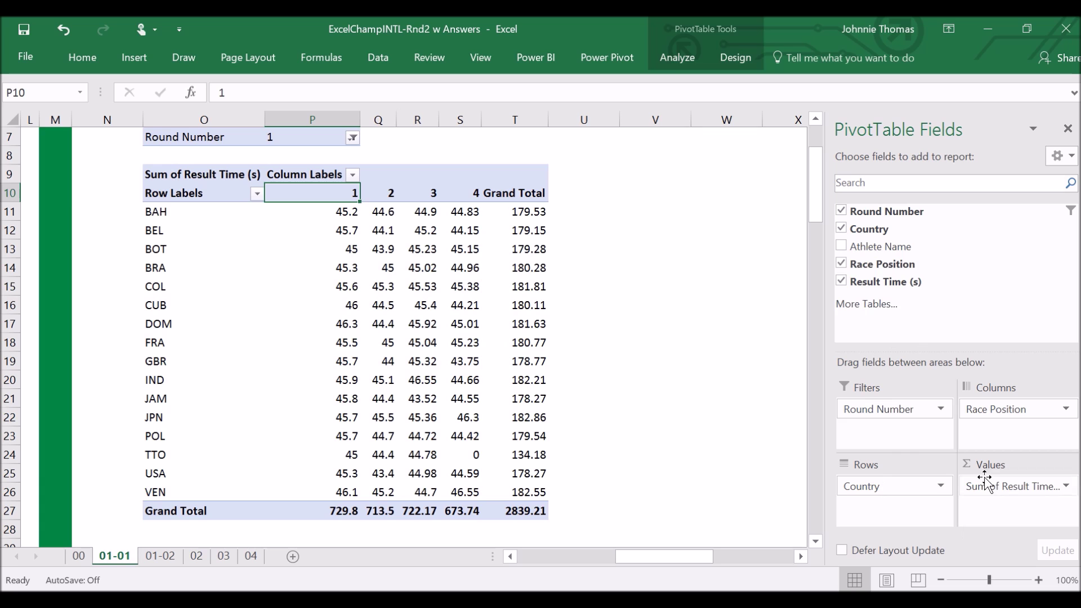
Step: Try the side-by-side field list layout with a wider pane, and switch back to the stacked fields and areas layout
left_click(1070, 157)
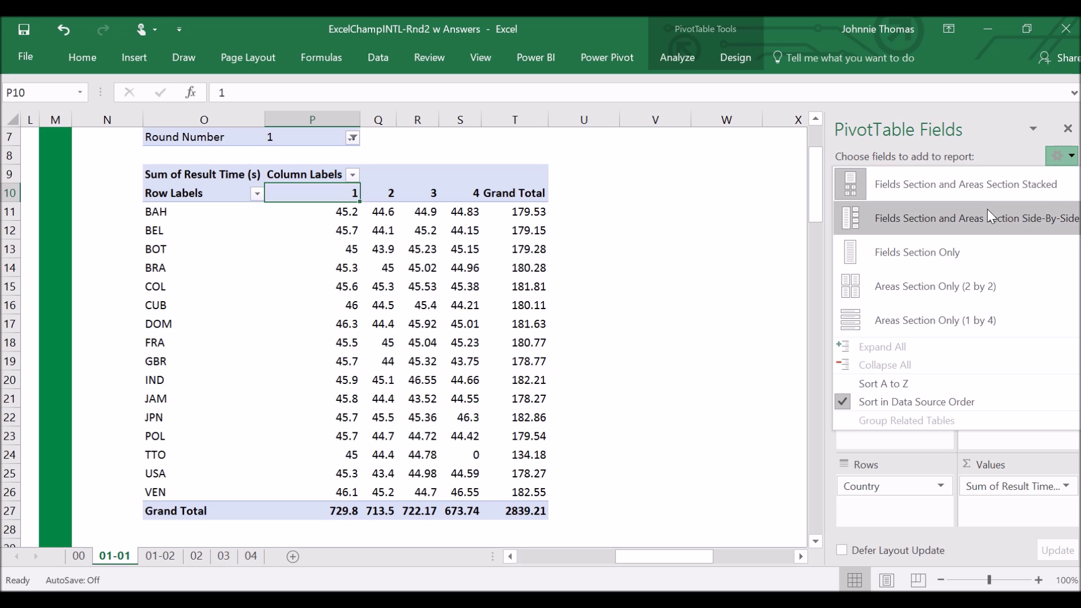
left_click(975, 236)
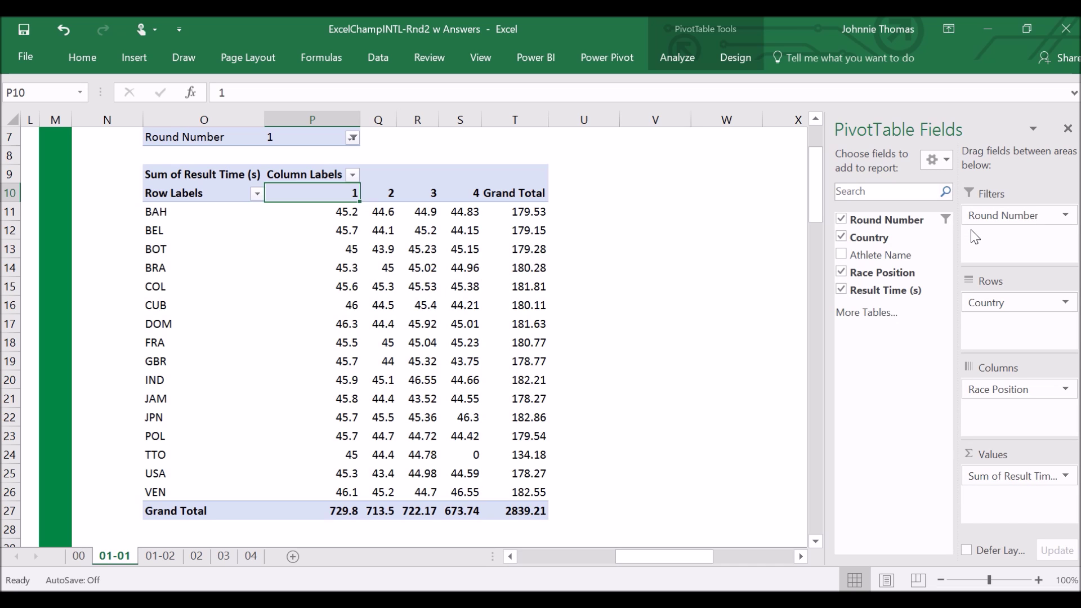
left_click_drag(828, 230, 758, 228)
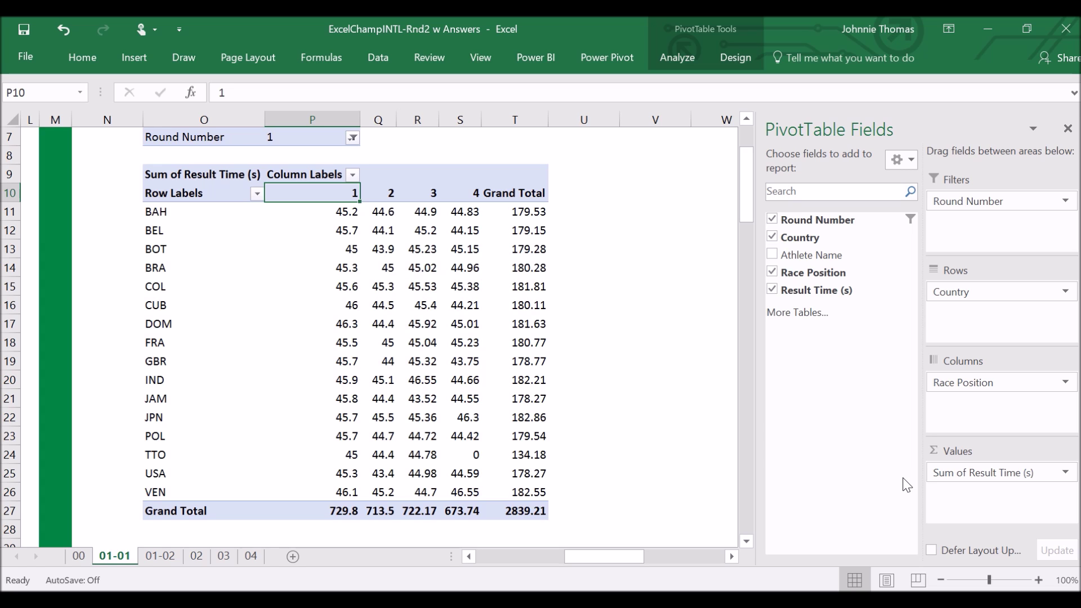
left_click(907, 159)
left_click(912, 196)
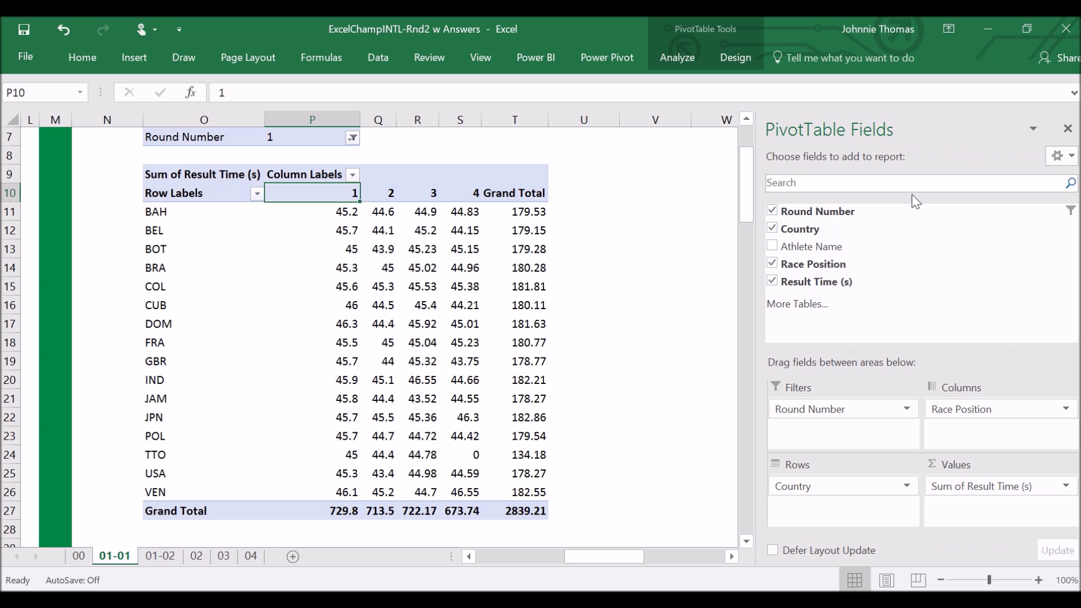
Step: Narrow the PivotTable Fields pane slightly and enlarge its areas section while keeping all fields in view
left_click_drag(755, 239, 790, 240)
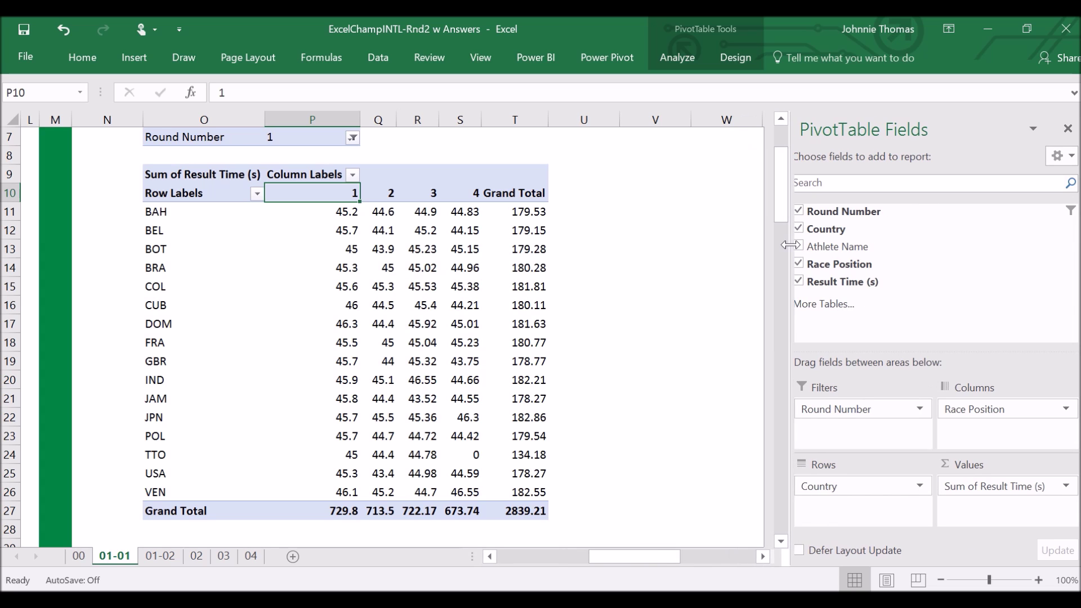
left_click_drag(925, 351, 925, 293)
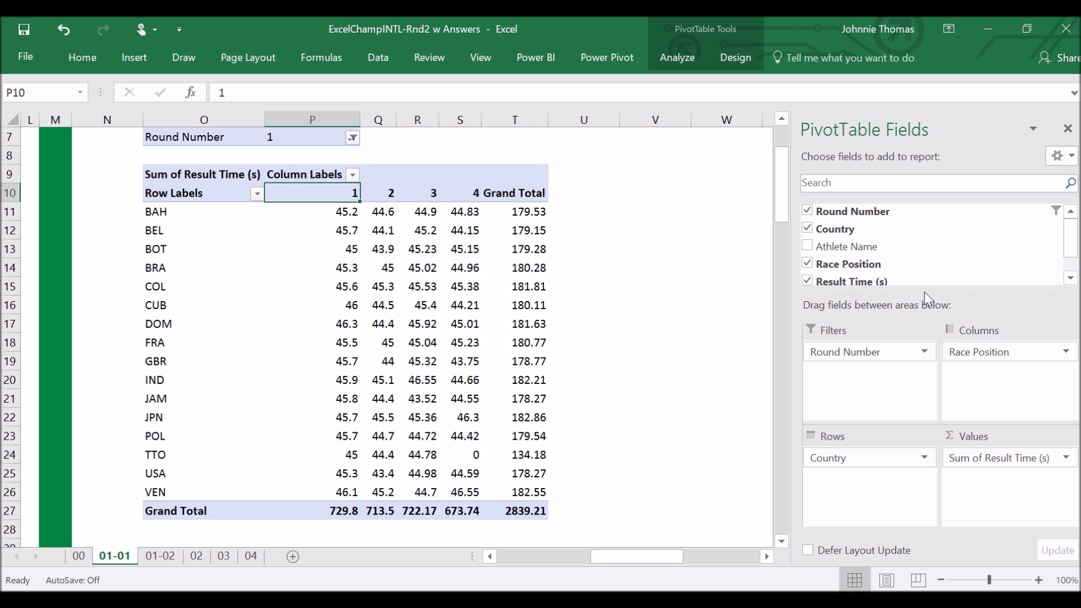
left_click_drag(931, 293, 936, 334)
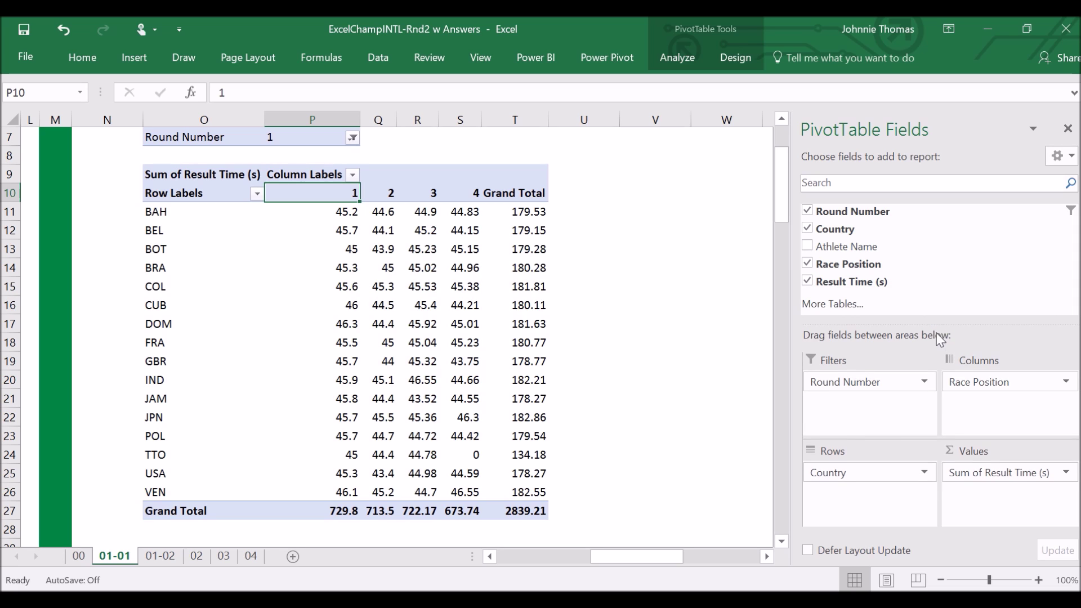
Step: Remove Round Number, Country, Race Position and Result Time (s) from the PivotTable
left_click(809, 211)
left_click(809, 228)
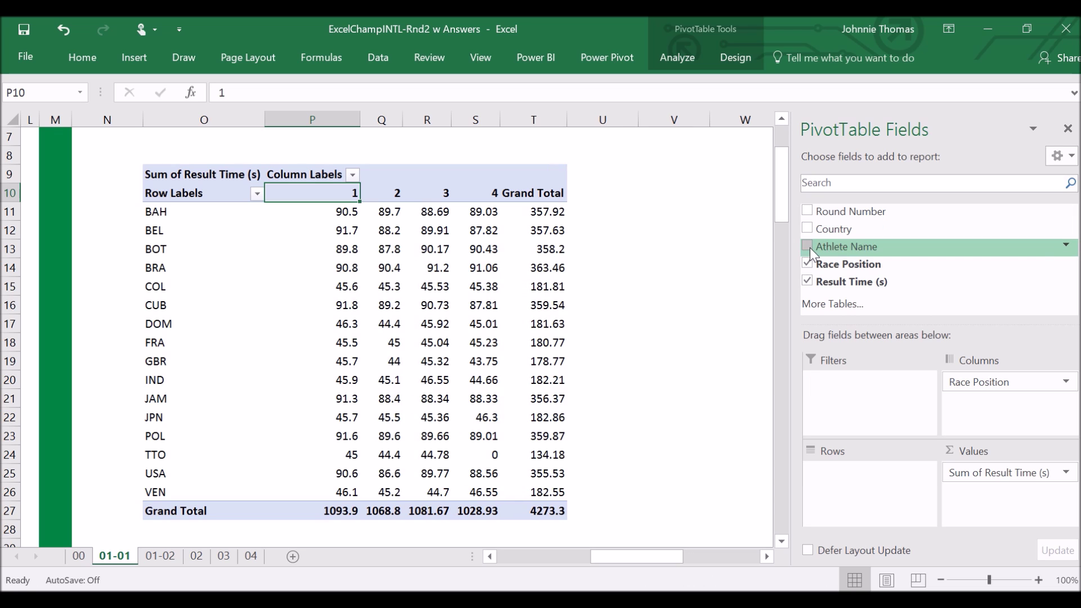
left_click(807, 262)
left_click(808, 280)
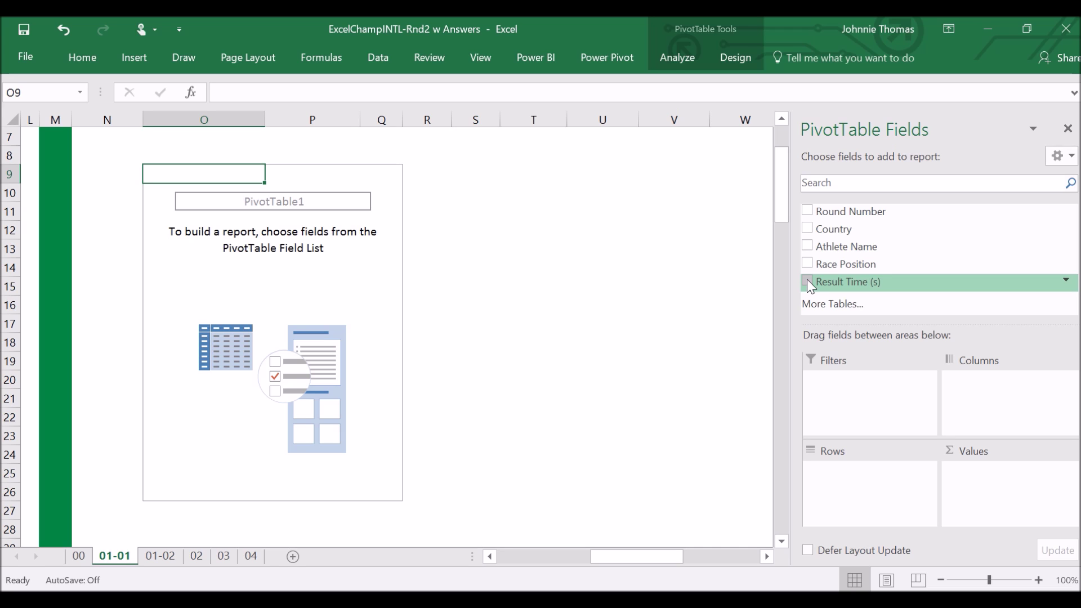
Step: Check the first PivotTable's instructions and add Round Number as its report filter
left_click_drag(644, 558, 534, 557)
left_click_drag(777, 220, 782, 146)
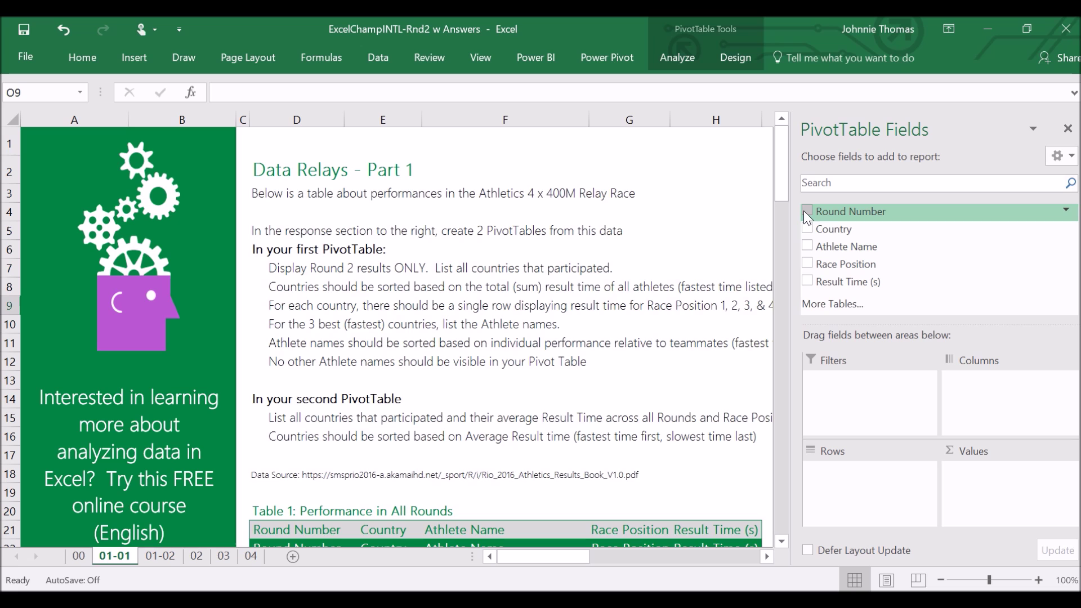
left_click_drag(826, 214, 846, 401)
left_click_drag(566, 560, 660, 579)
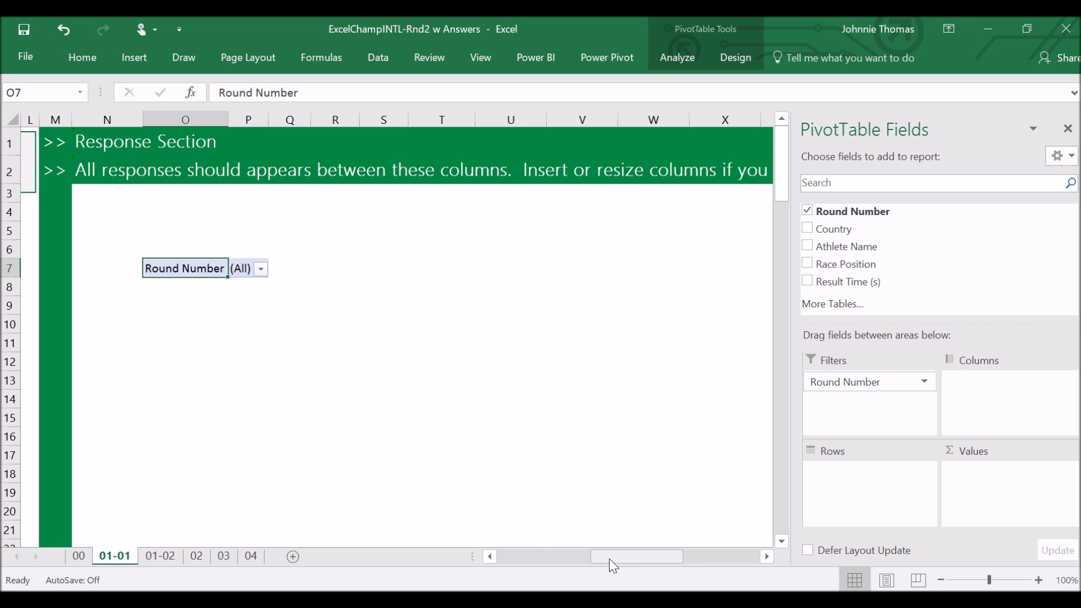
Step: Add Country as the PivotTable's row field and restrict the Round Number filter to round 2
left_click_drag(606, 560, 539, 558)
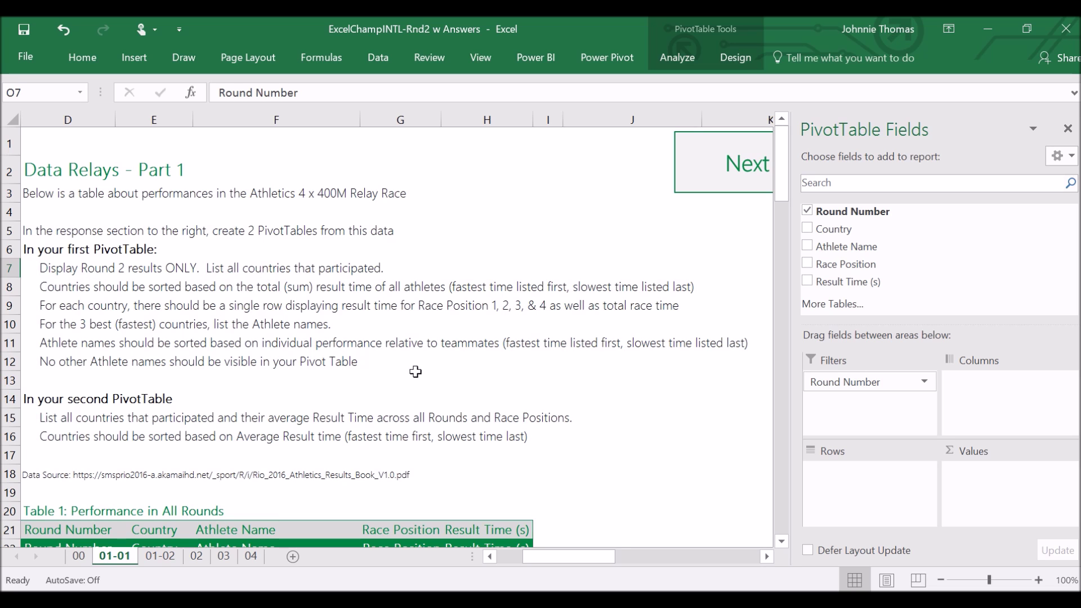
left_click_drag(597, 561, 646, 562)
left_click_drag(852, 234, 859, 475)
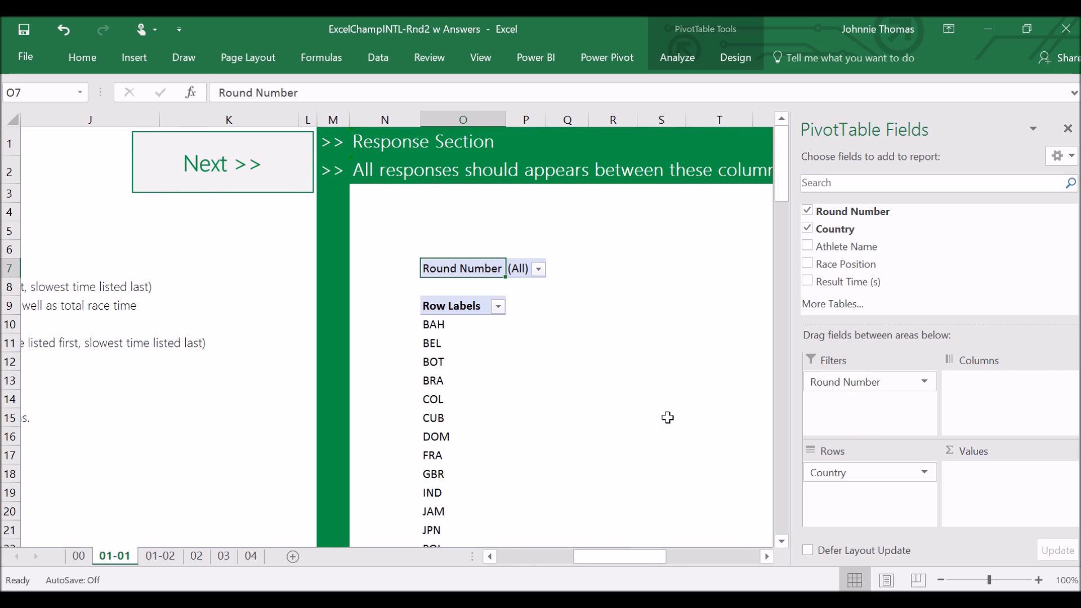
scroll(499, 349, "down", 1)
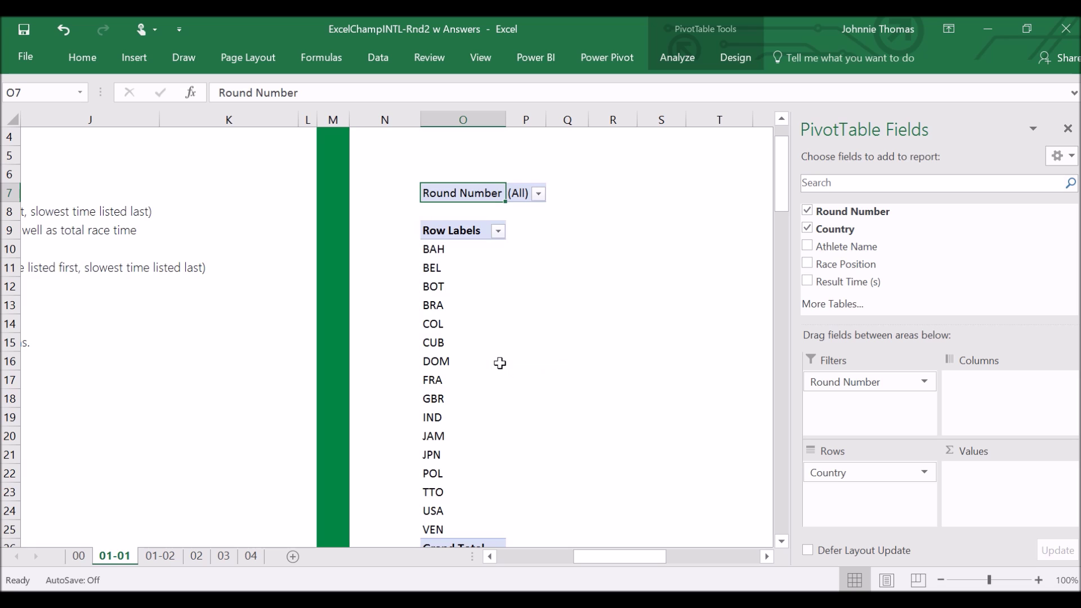
left_click(539, 195)
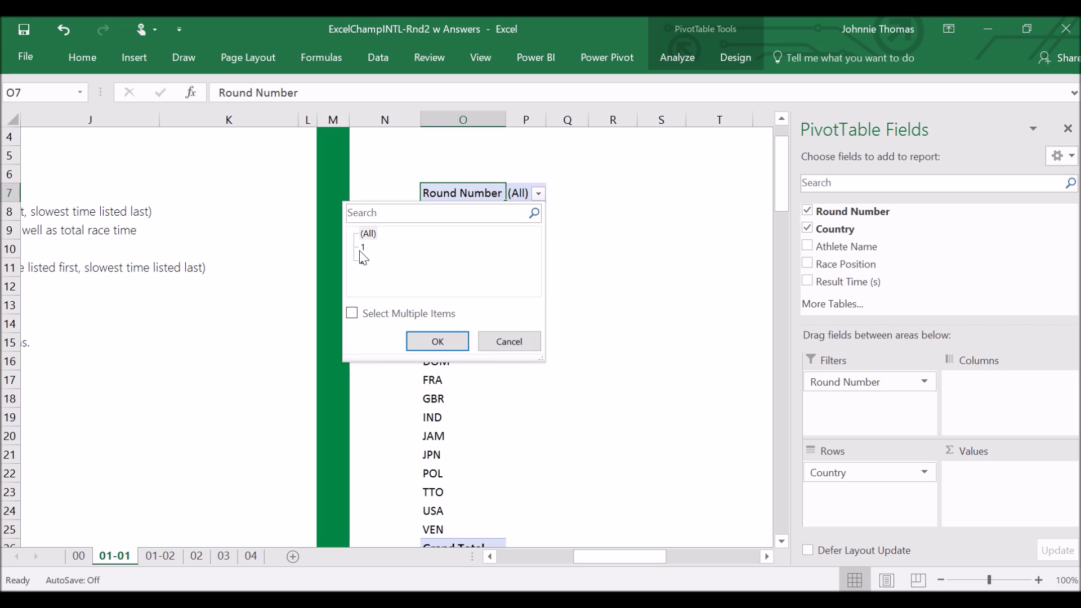
left_click(448, 346)
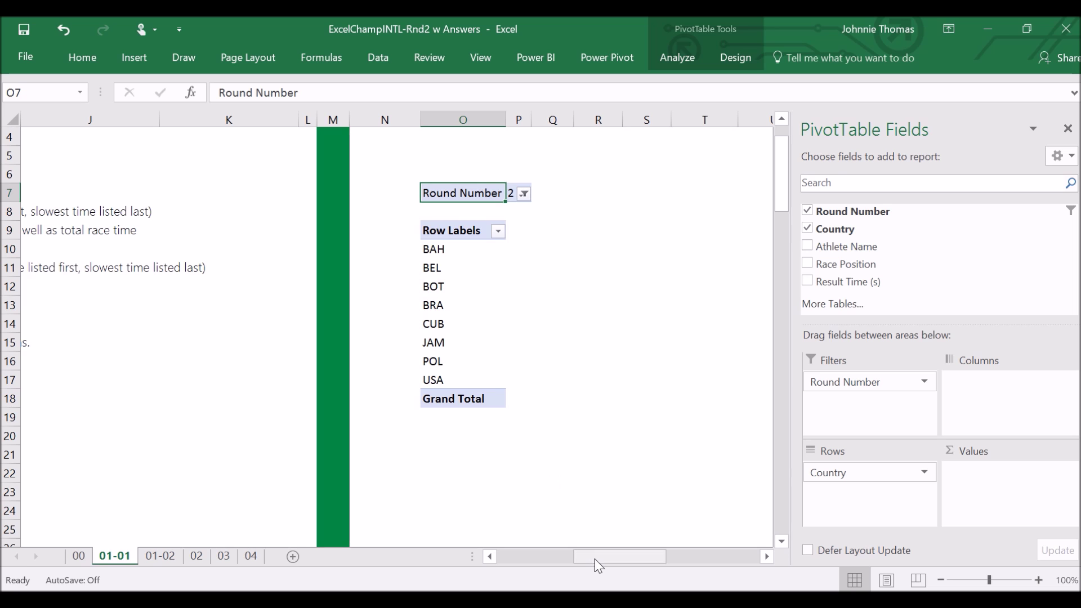
Step: Review the country sorting instruction and add the sum of Result Time (s) as the PivotTable's values
left_click_drag(597, 564, 522, 549)
scroll(523, 538, "up", 1)
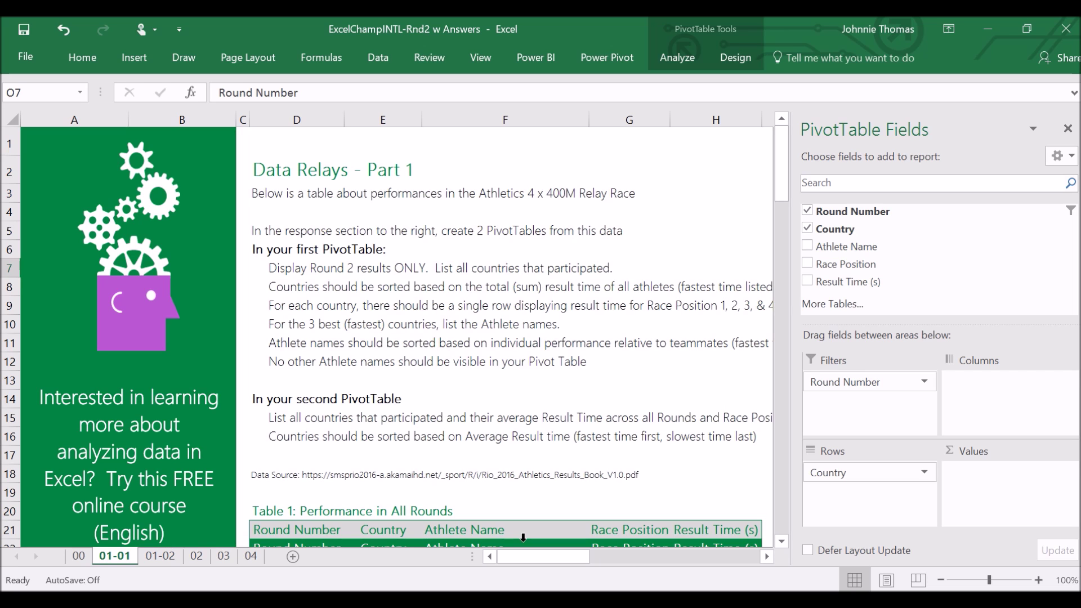
left_click(305, 289)
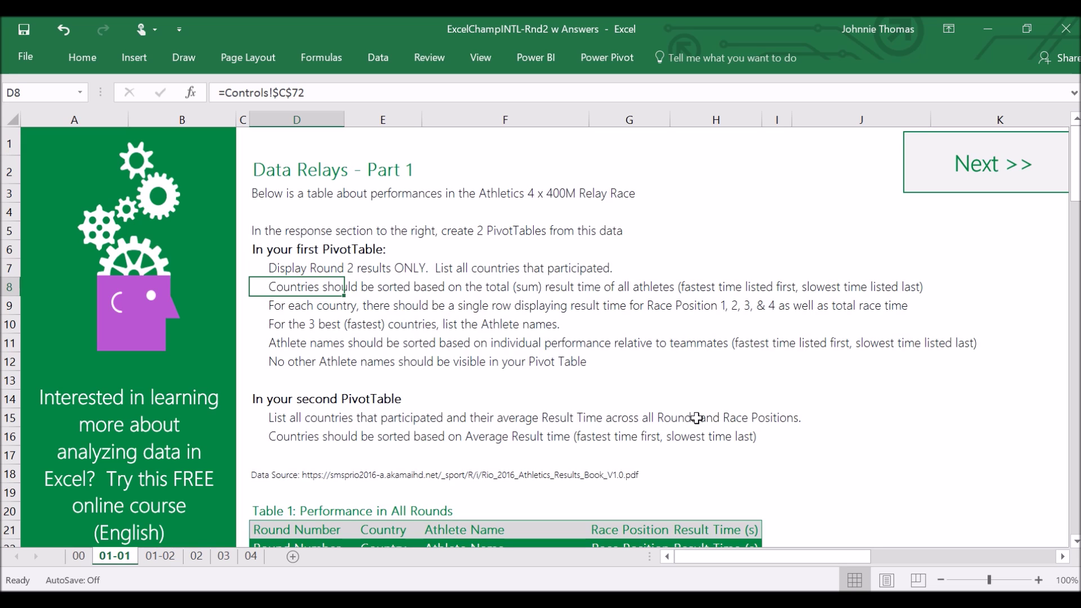
left_click_drag(696, 559, 761, 558)
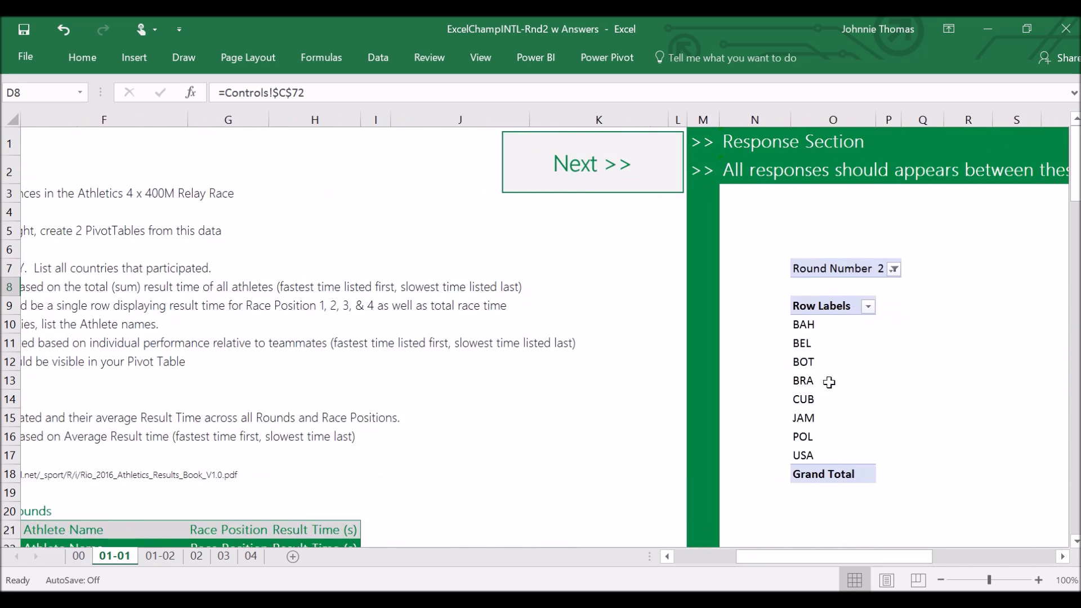
left_click(828, 380)
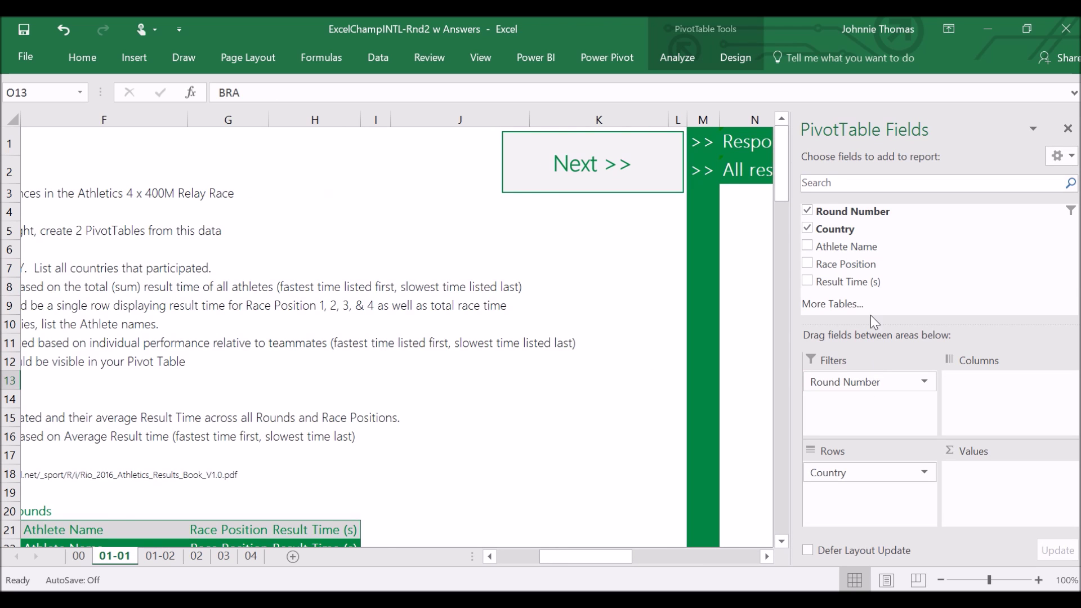
left_click_drag(856, 282, 979, 484)
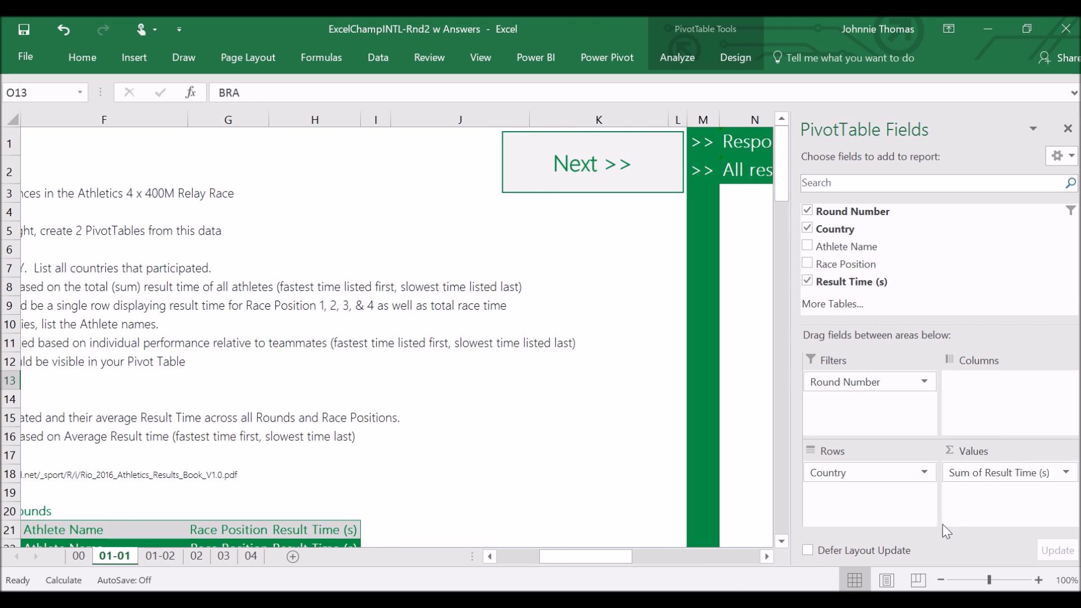
left_click_drag(600, 556, 637, 560)
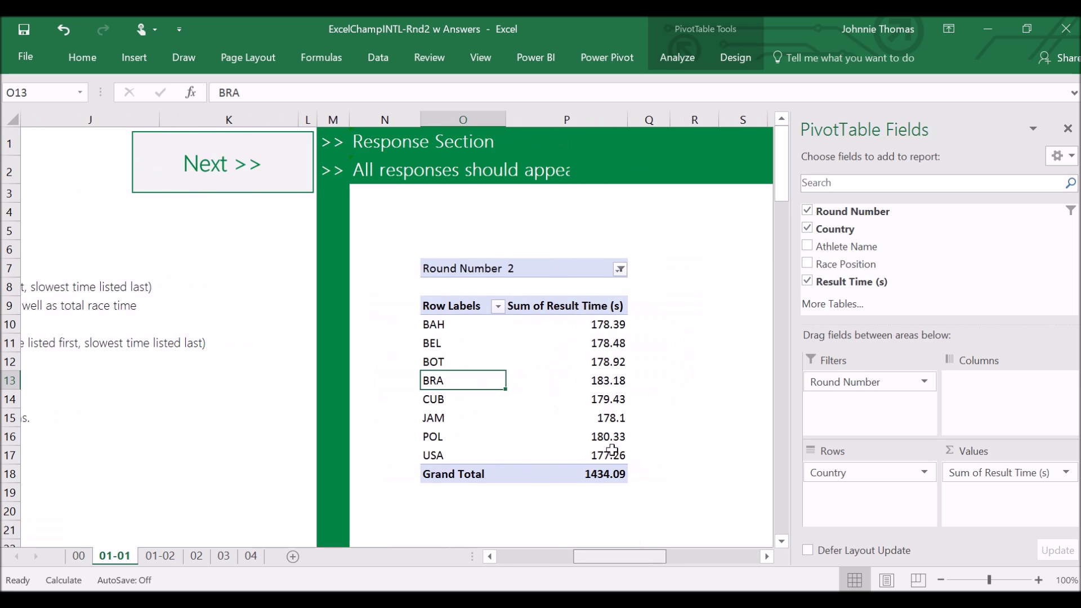
Step: Browse the summary functions available for the Result Time (s) value field and reselect Sum
left_click(1065, 473)
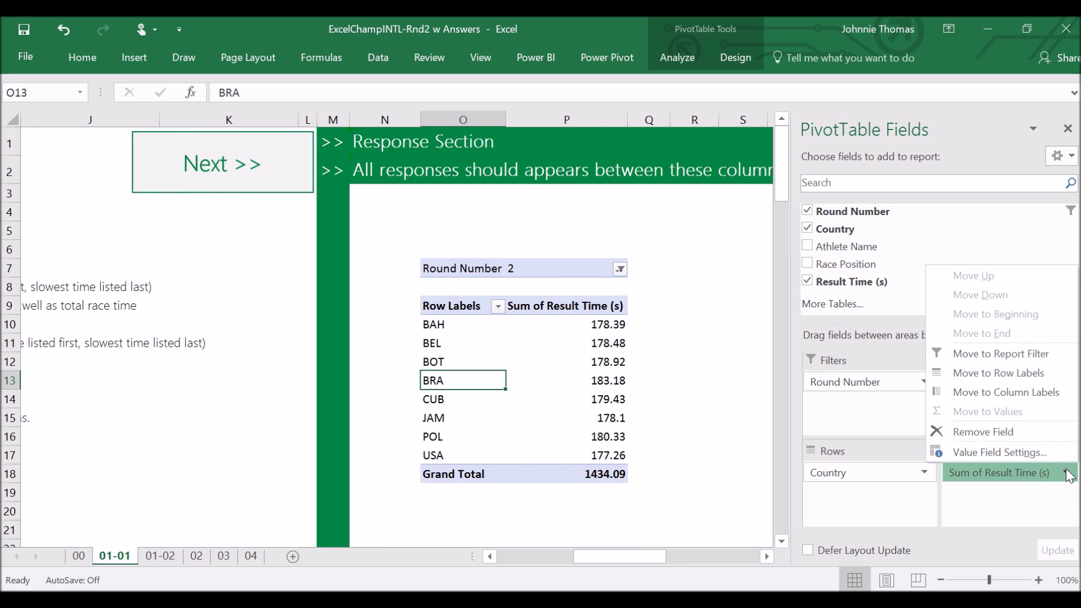
left_click(1031, 453)
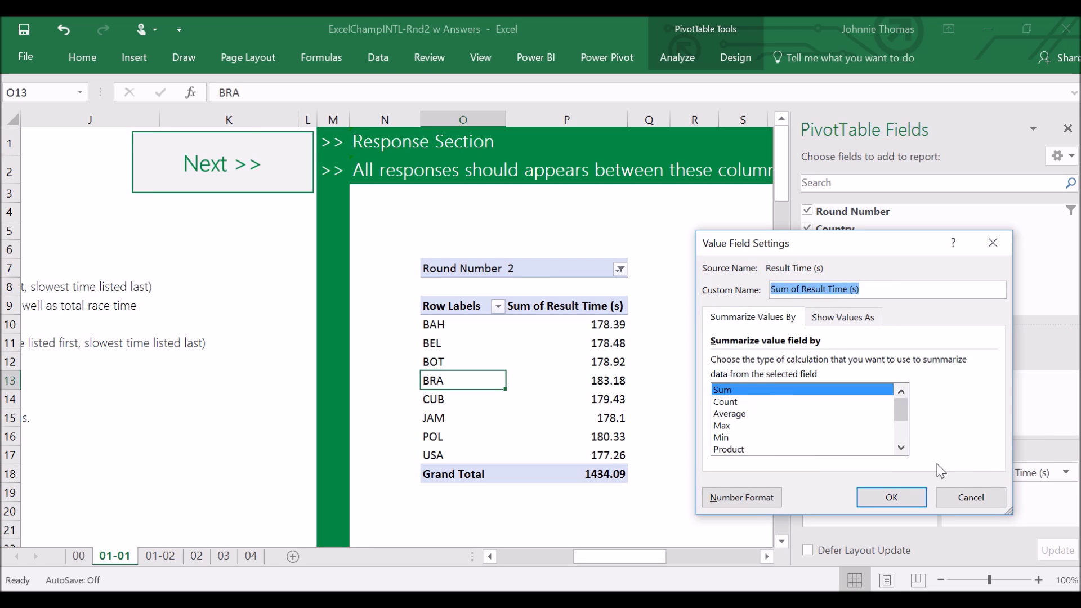
left_click(732, 402)
left_click(735, 415)
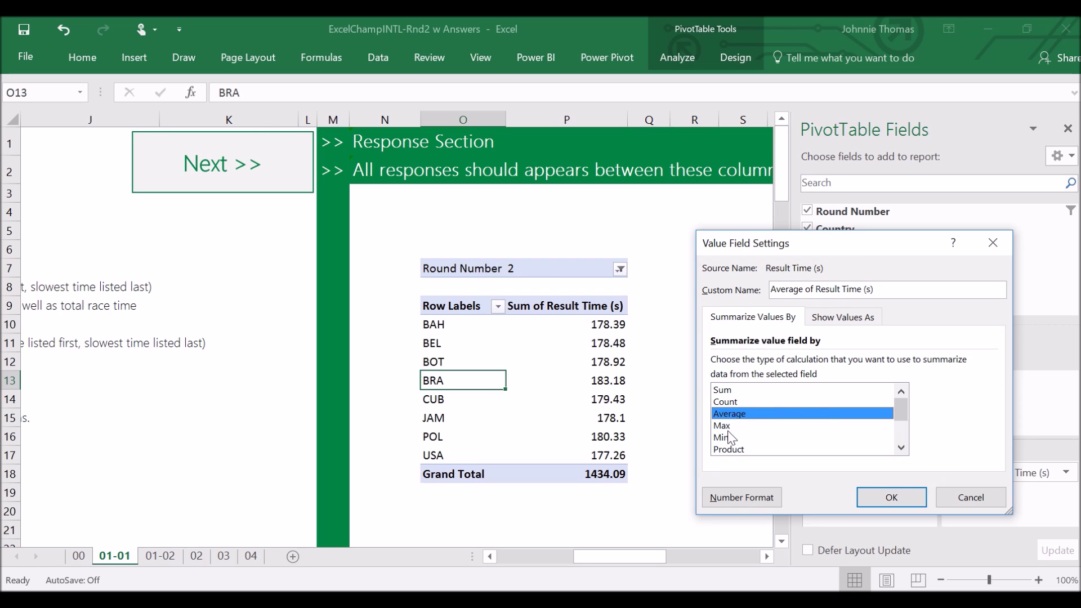
left_click(738, 426)
left_click(738, 438)
left_click(740, 450)
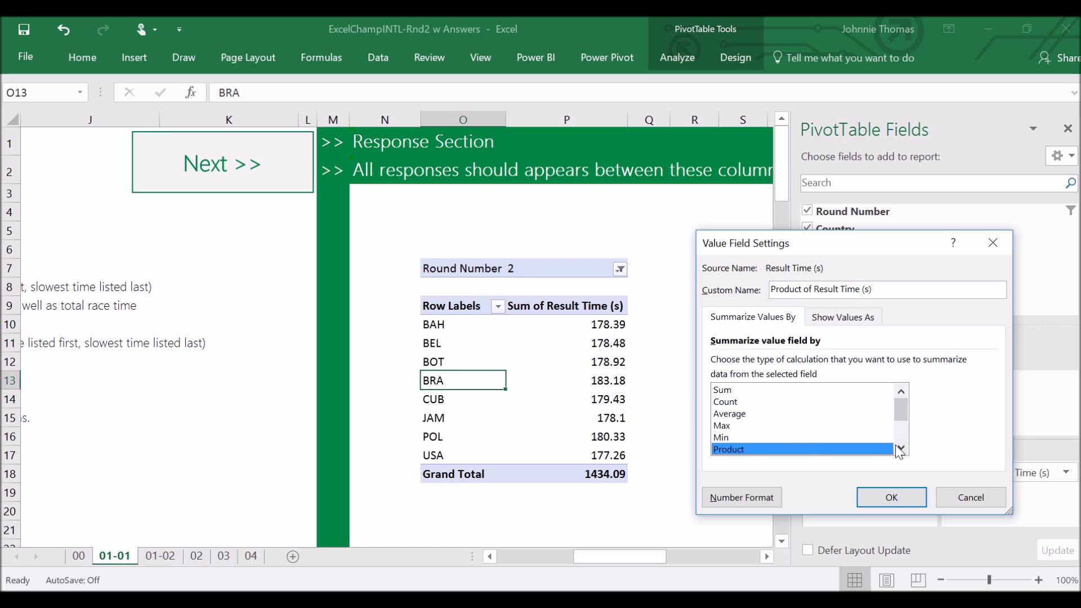
left_click(899, 449)
left_click(899, 449)
left_click(899, 449)
left_click(899, 449)
left_click(899, 449)
left_click_drag(901, 434, 901, 411)
left_click(731, 390)
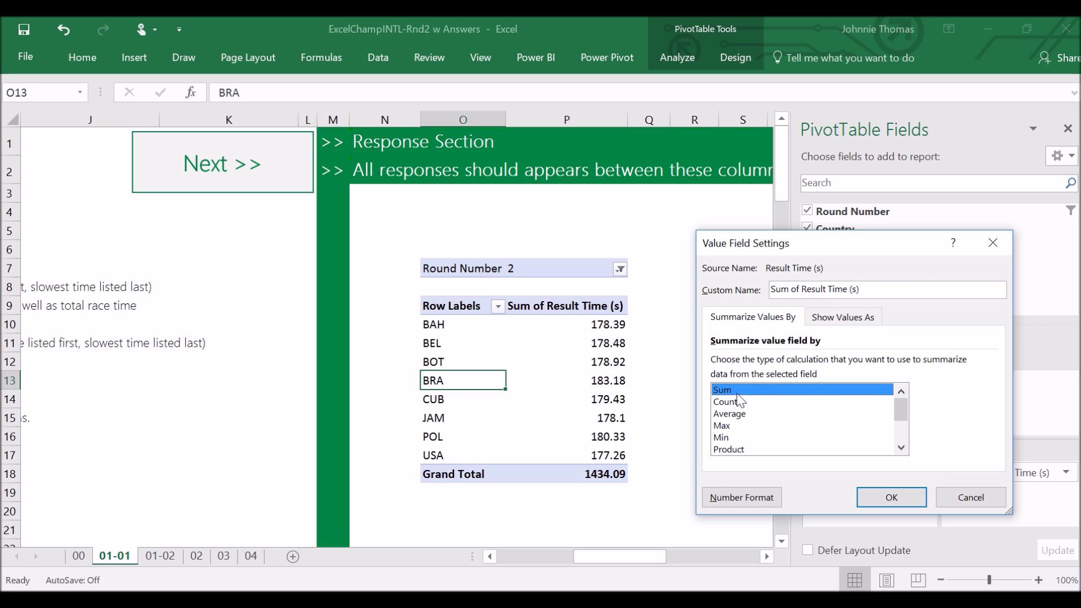
Step: Examine the Show Values As calculations and number format categories, and close the value field settings with Sum kept
left_click(858, 323)
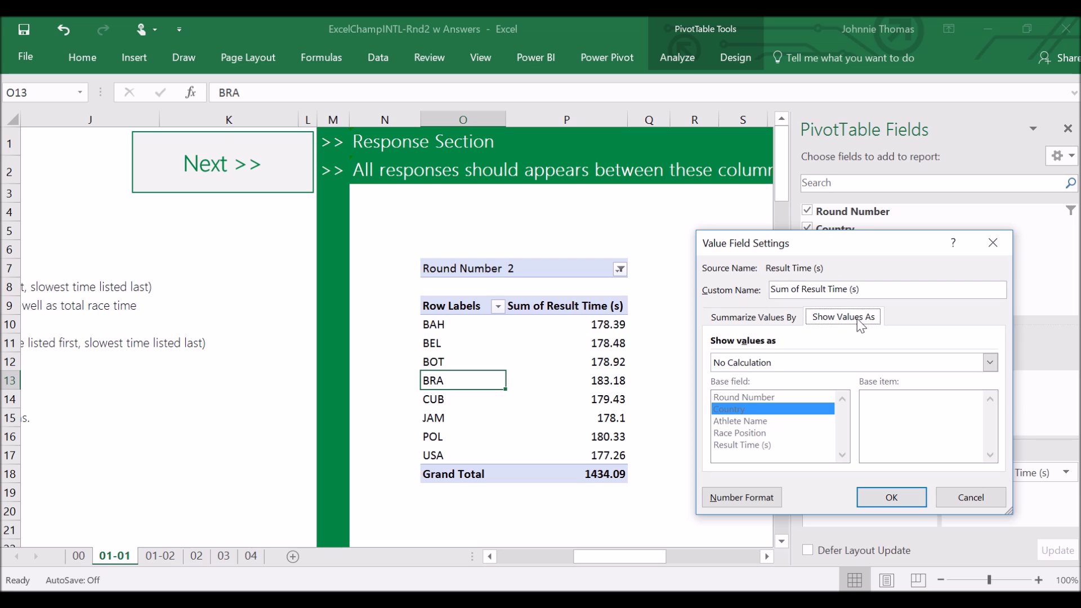
left_click(990, 363)
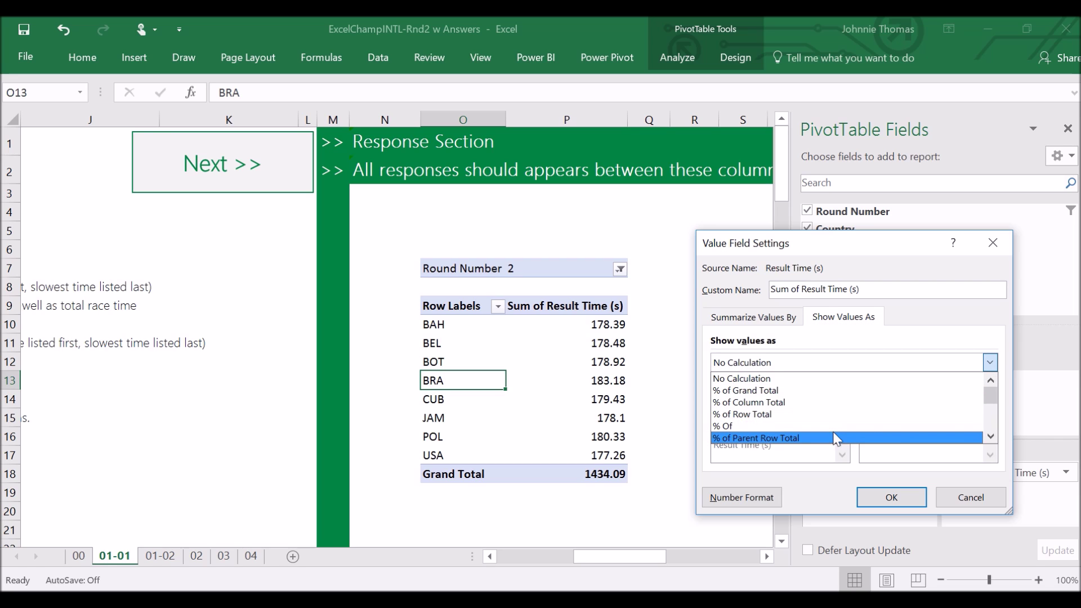
left_click(787, 318)
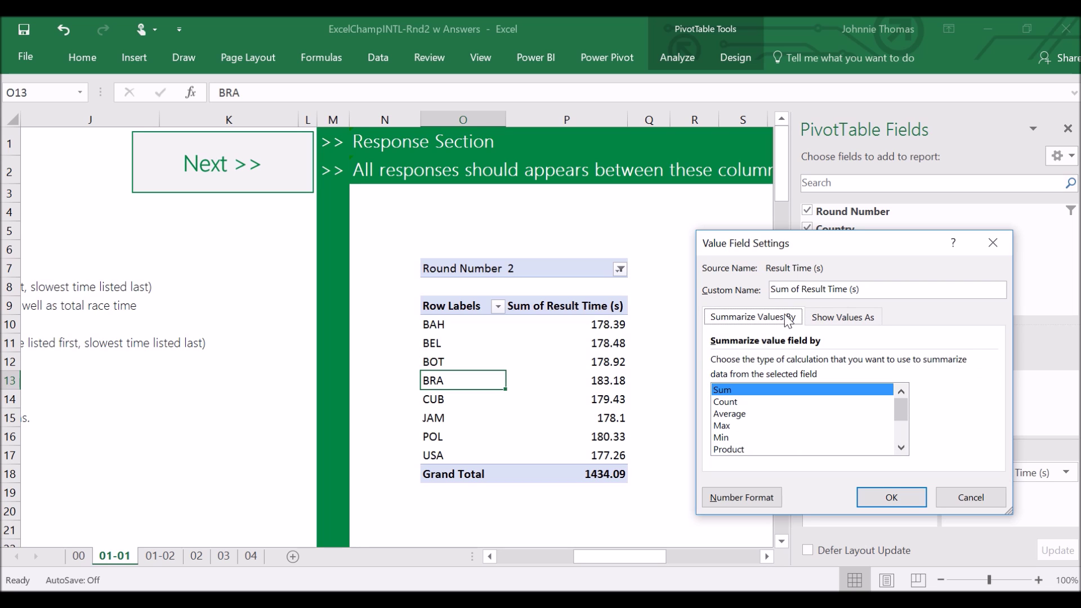
left_click(746, 498)
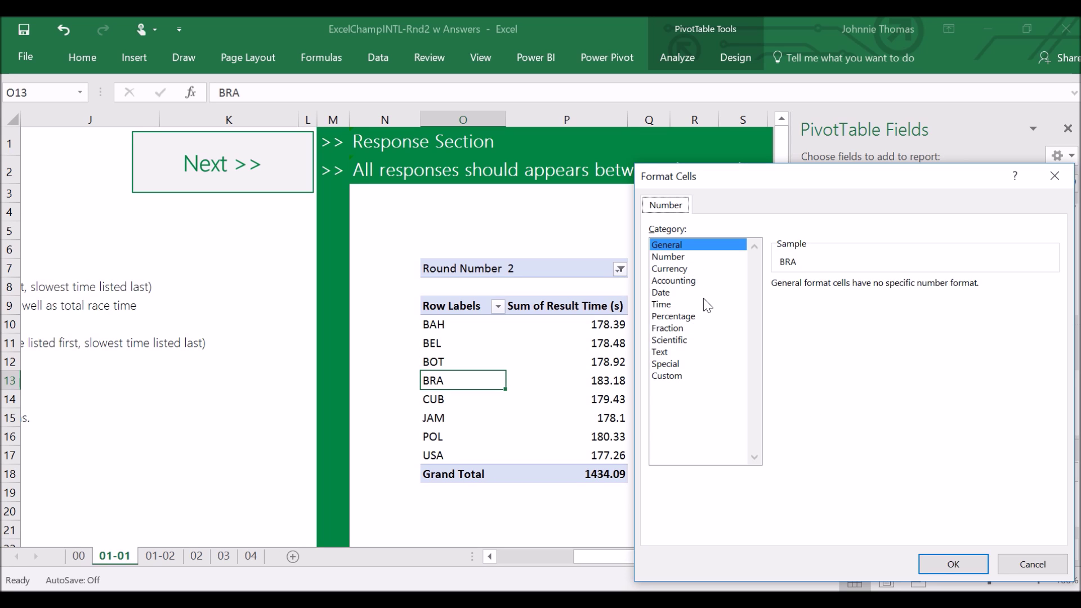
left_click(1019, 568)
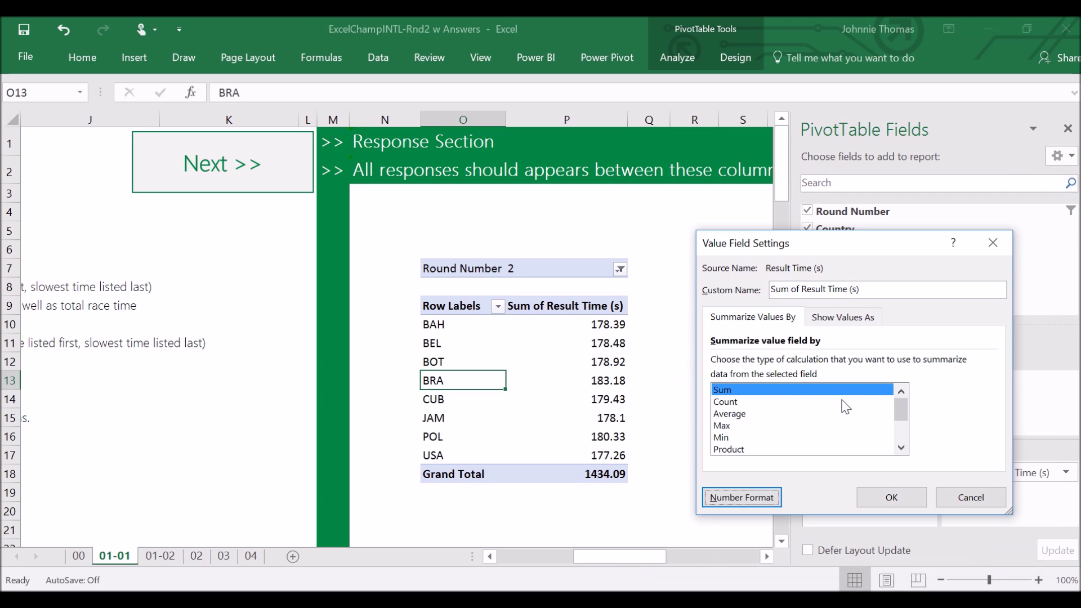
left_click(877, 494)
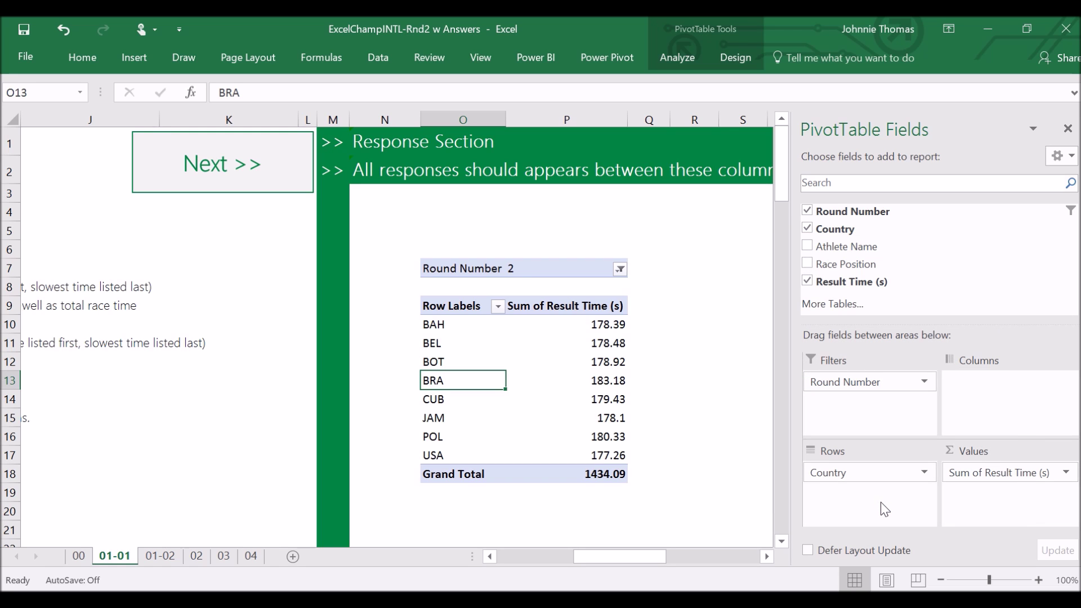
Step: Review the country sorting instruction and try sorting the PivotTable's countries alphabetically, from A to Z and from Z to A
left_click_drag(627, 555, 575, 556)
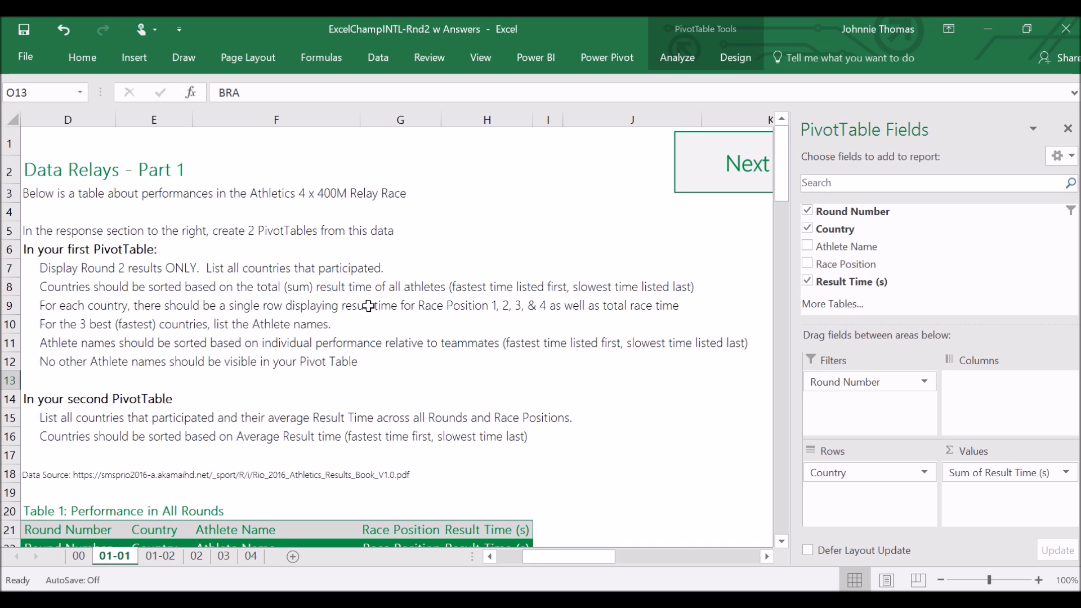
left_click_drag(561, 561, 599, 562)
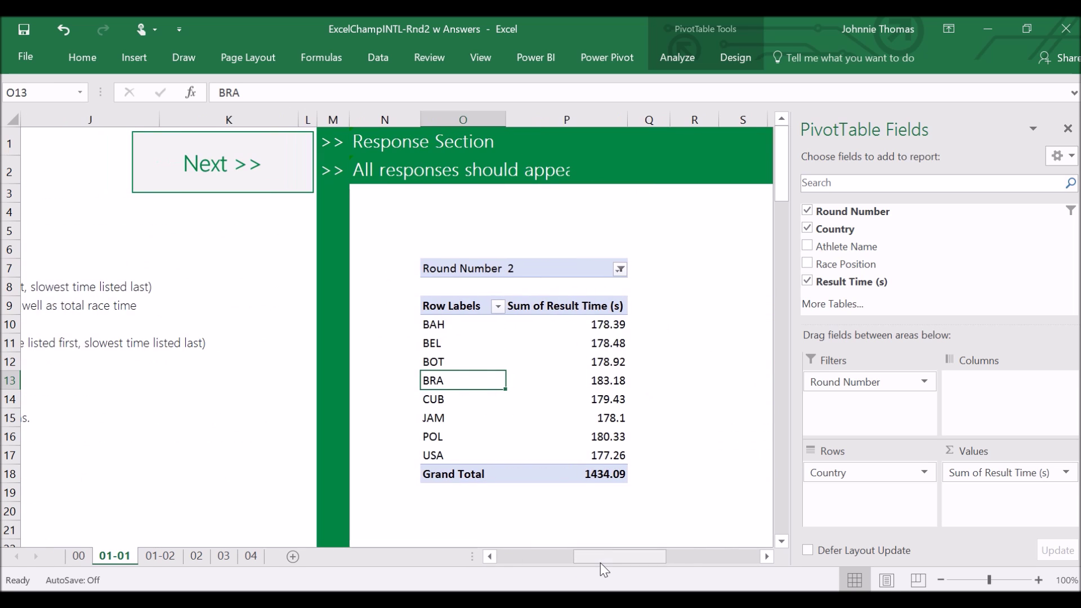
left_click(498, 306)
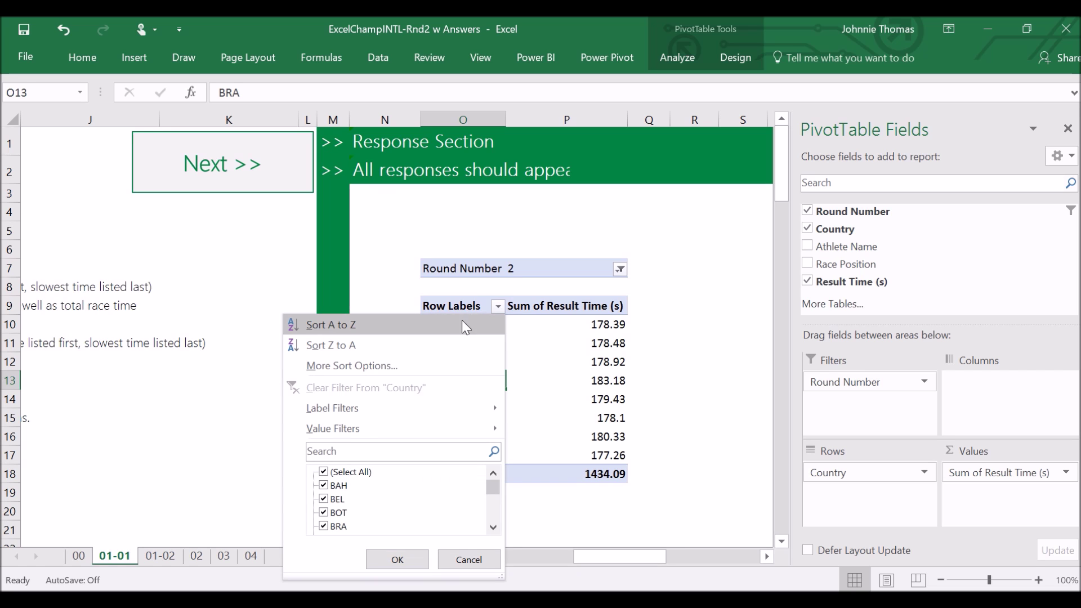
left_click(442, 326)
left_click(497, 307)
left_click(495, 323)
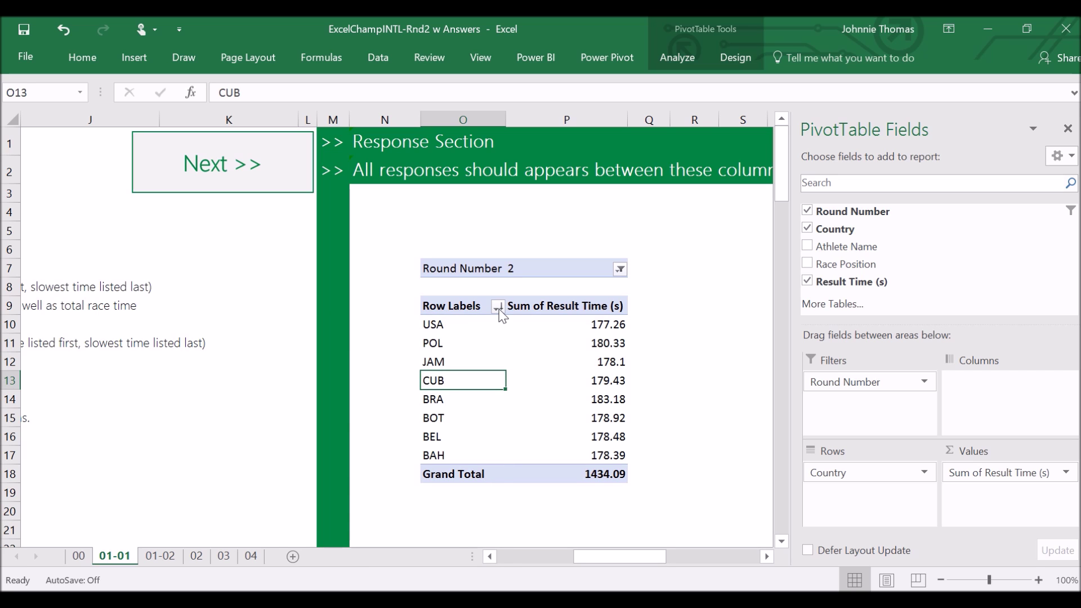
Step: Sort the Country rows in ascending order by Sum of Result Time (s)
left_click(497, 307)
left_click(454, 361)
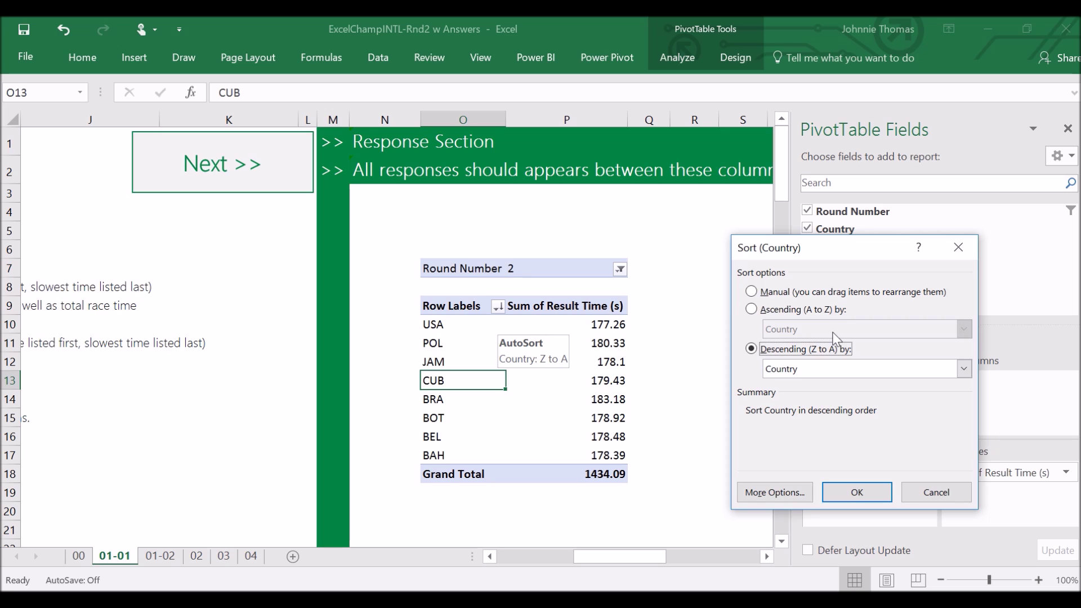
left_click(803, 313)
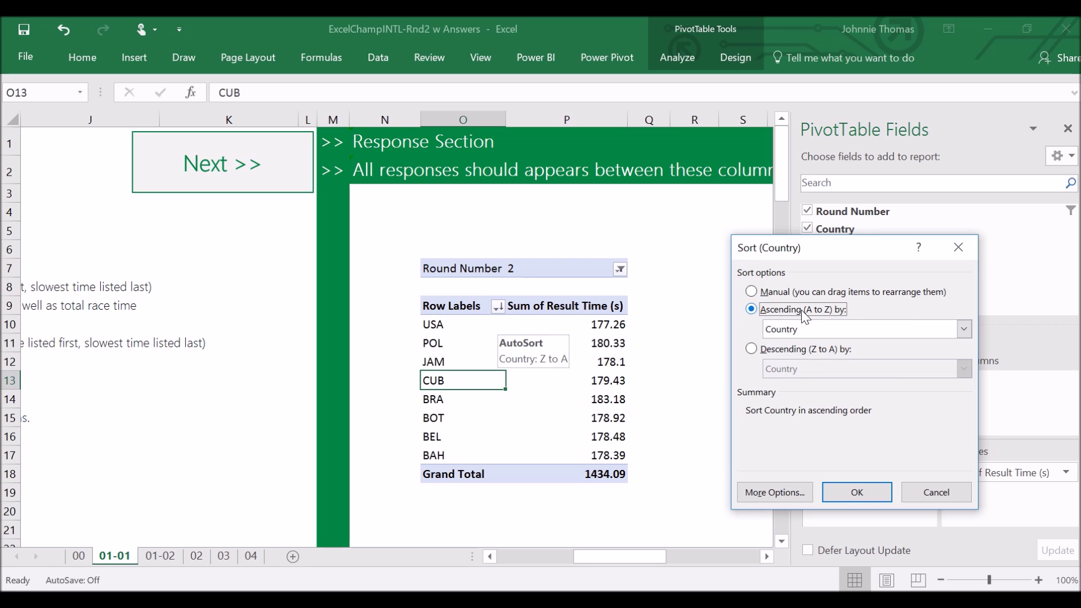
left_click(964, 329)
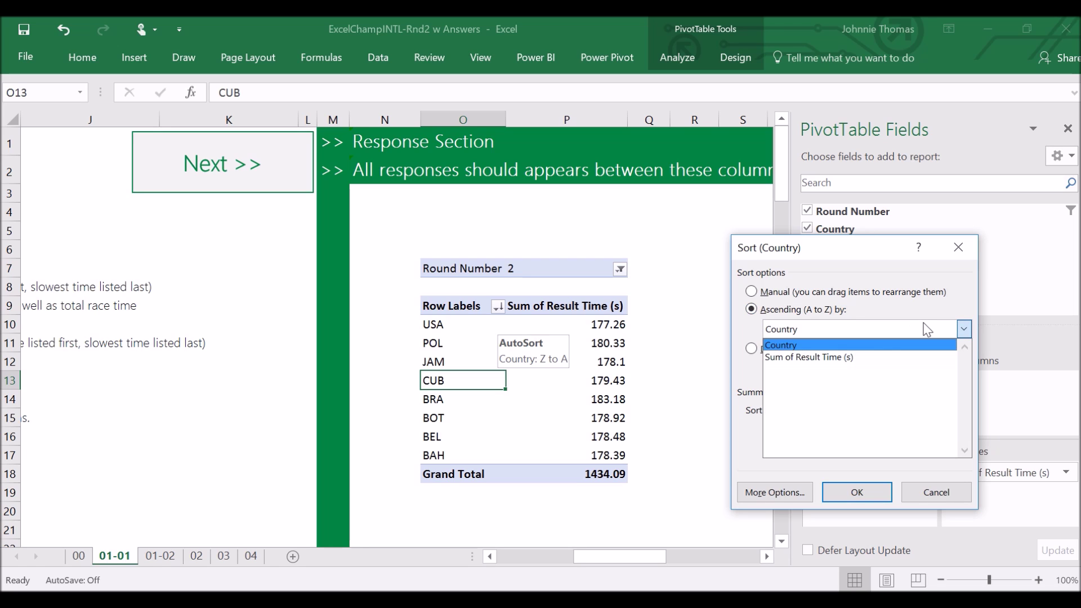
left_click(839, 358)
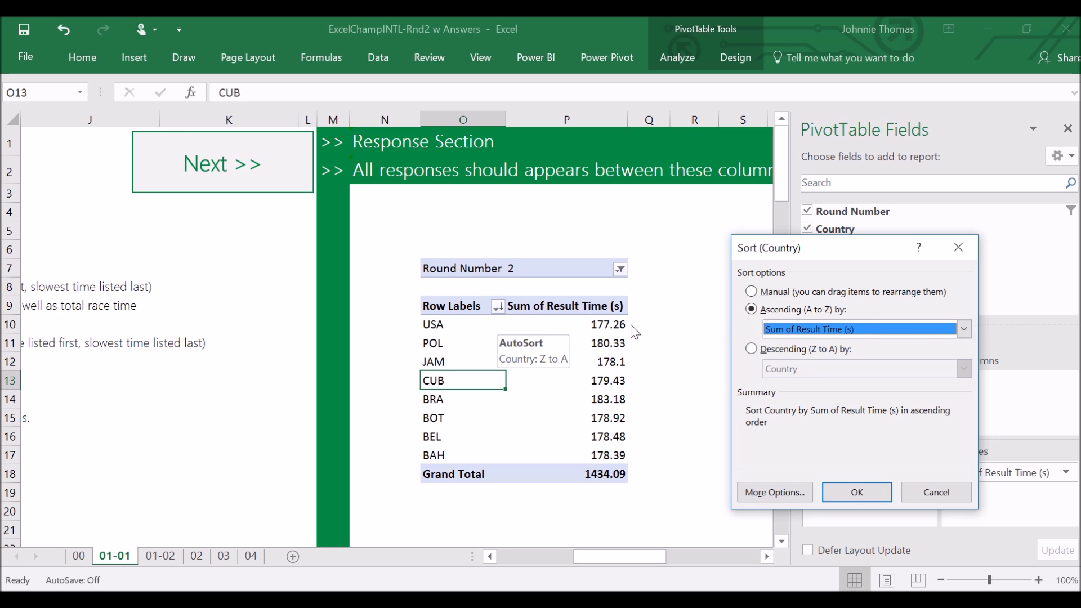
left_click(859, 489)
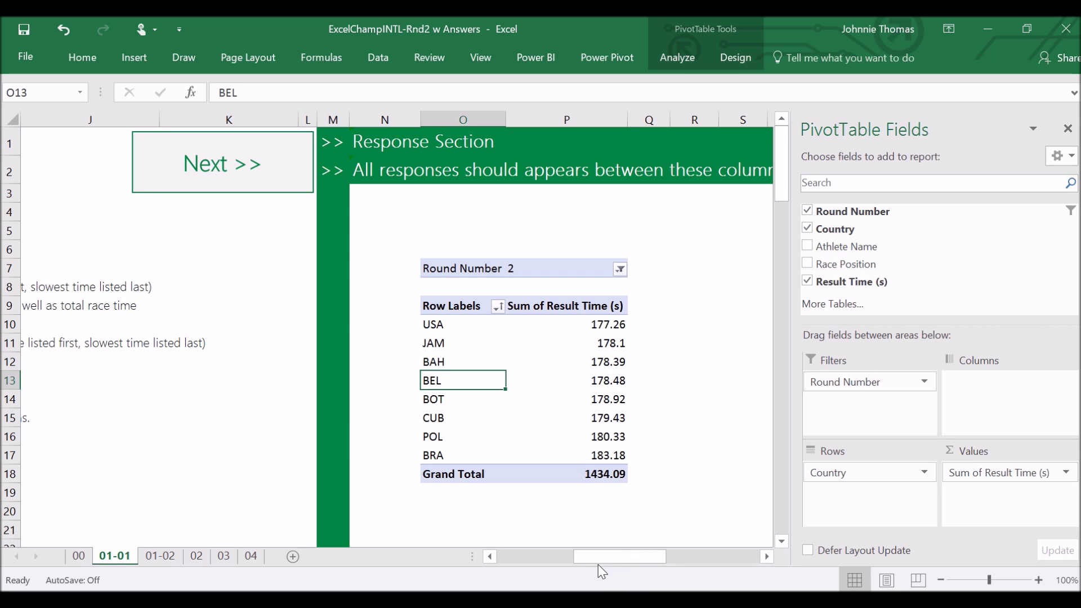
Step: Review the race position instruction and add Race Position to the PivotTable's rows beneath Country
left_click_drag(607, 556, 539, 552)
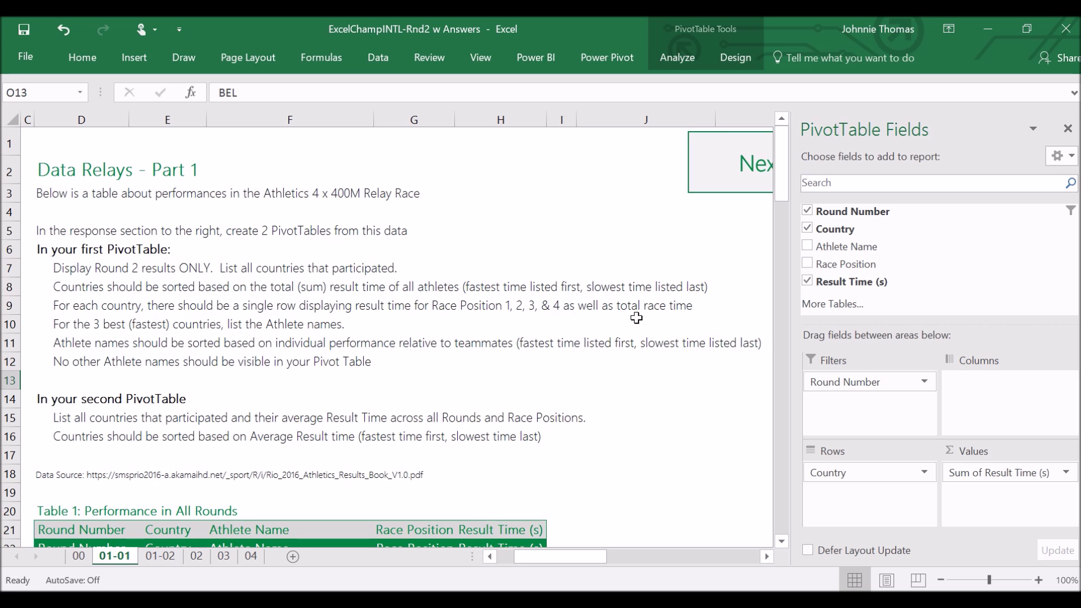
left_click_drag(552, 553, 603, 556)
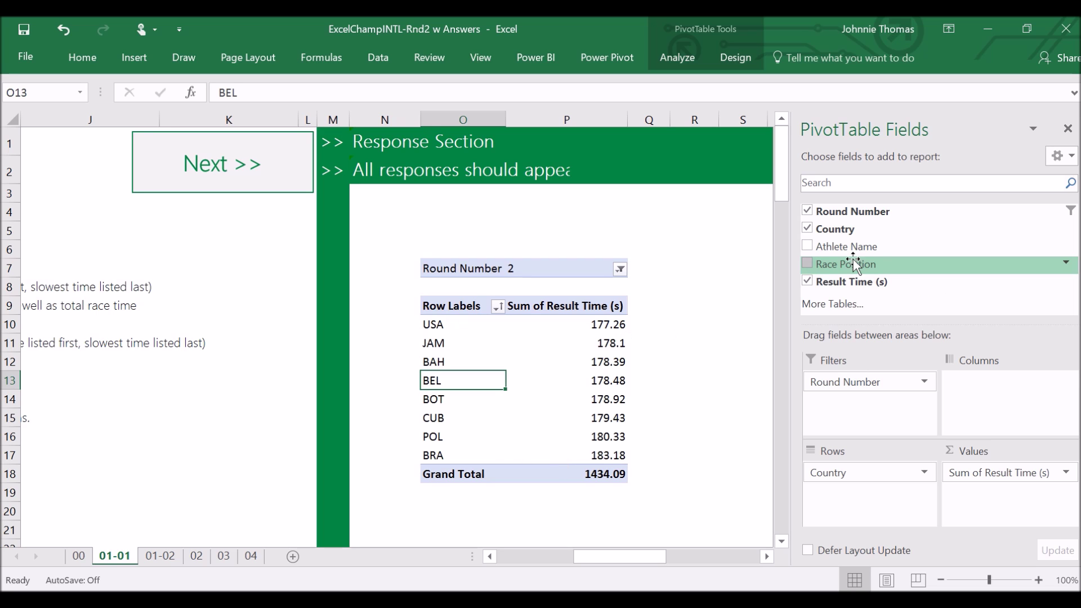
left_click_drag(854, 269, 889, 518)
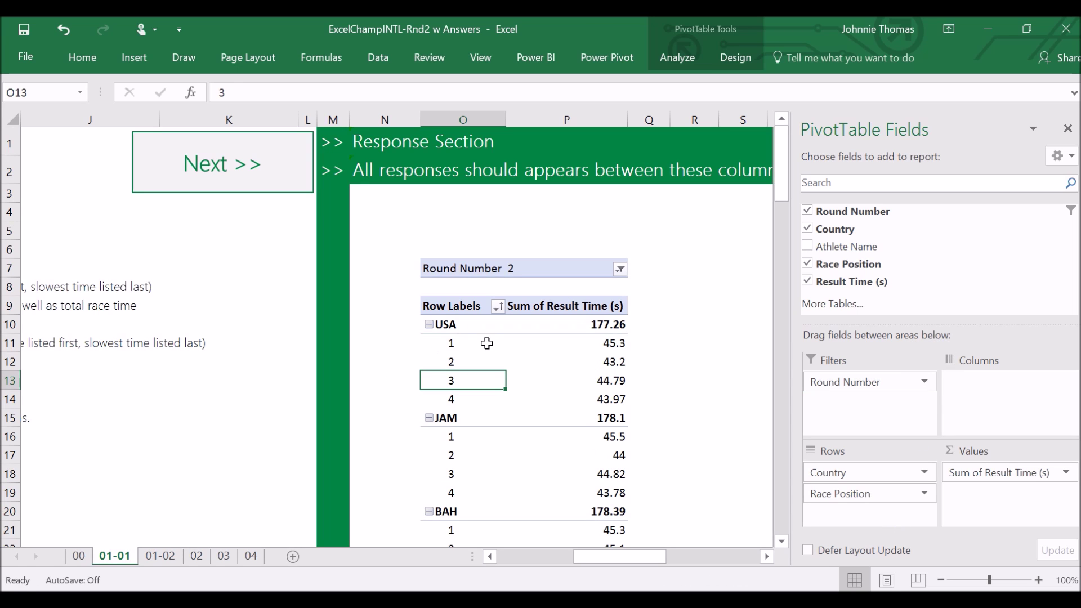
Step: Check the individual race position times of USA and JAM against each country's total
left_click(601, 345)
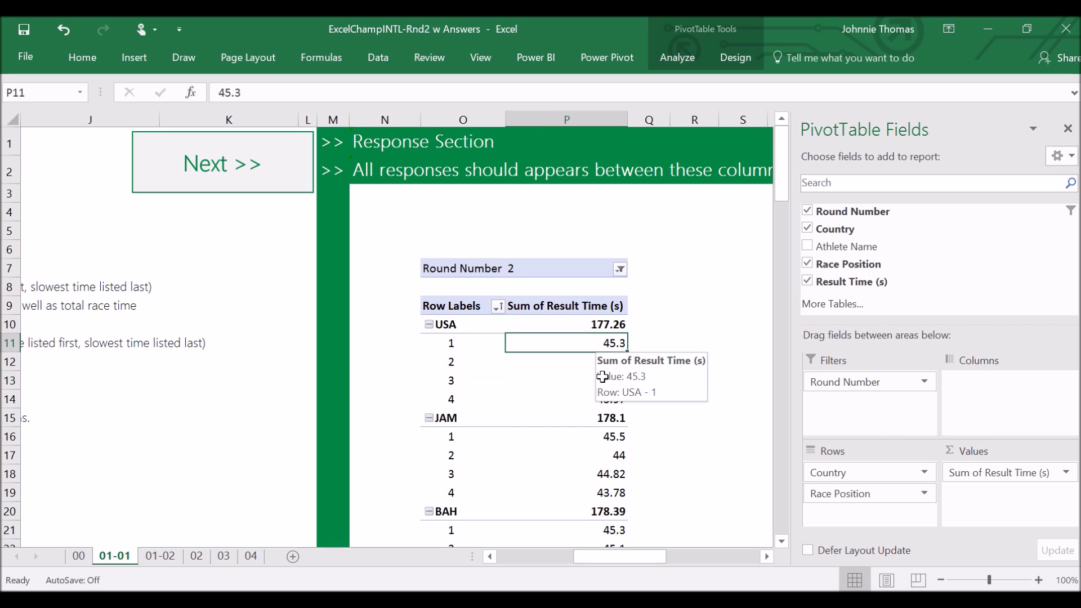
left_click(601, 397, "shift")
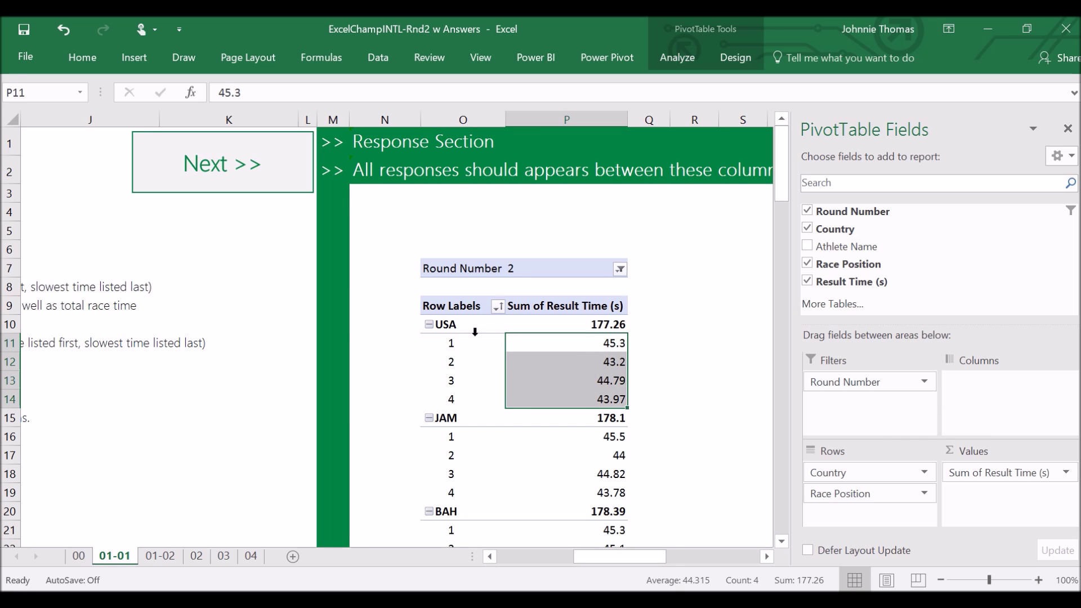
left_click(463, 330)
left_click_drag(466, 331, 563, 399)
left_click_drag(462, 416, 598, 488)
left_click_drag(612, 438, 614, 493)
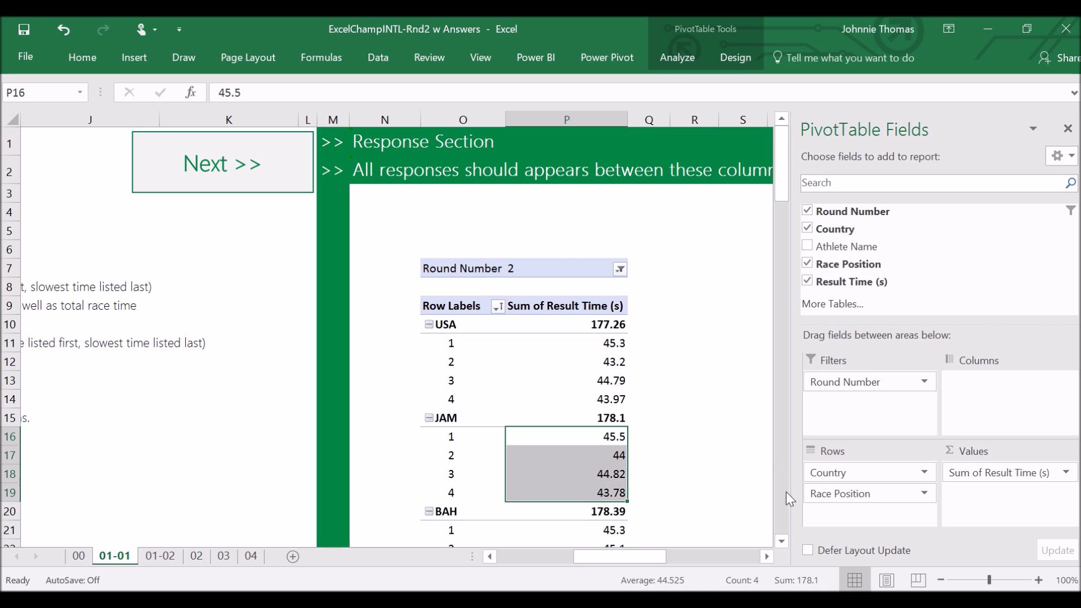
Step: Move Race Position from the rows to the columns and check the USA times and the countries' grand totals
left_click_drag(833, 496, 994, 419)
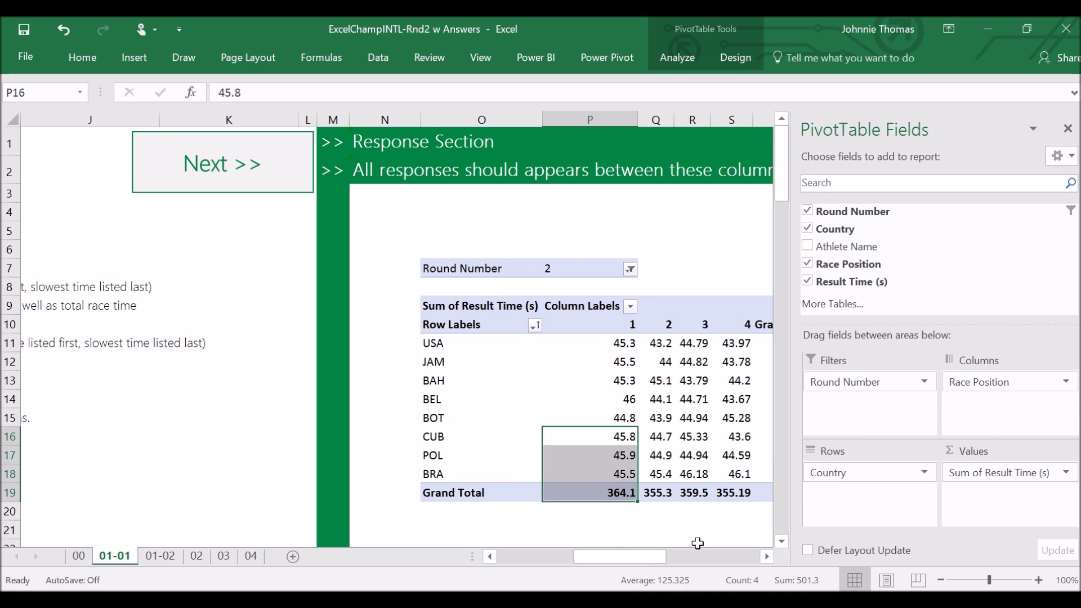
left_click_drag(627, 560, 641, 559)
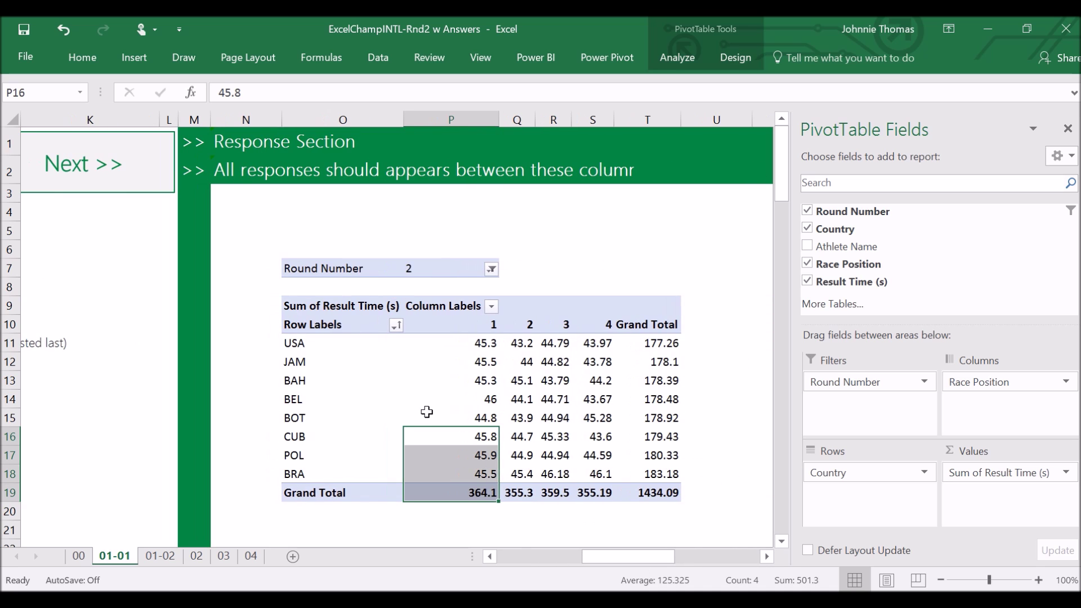
left_click(303, 345)
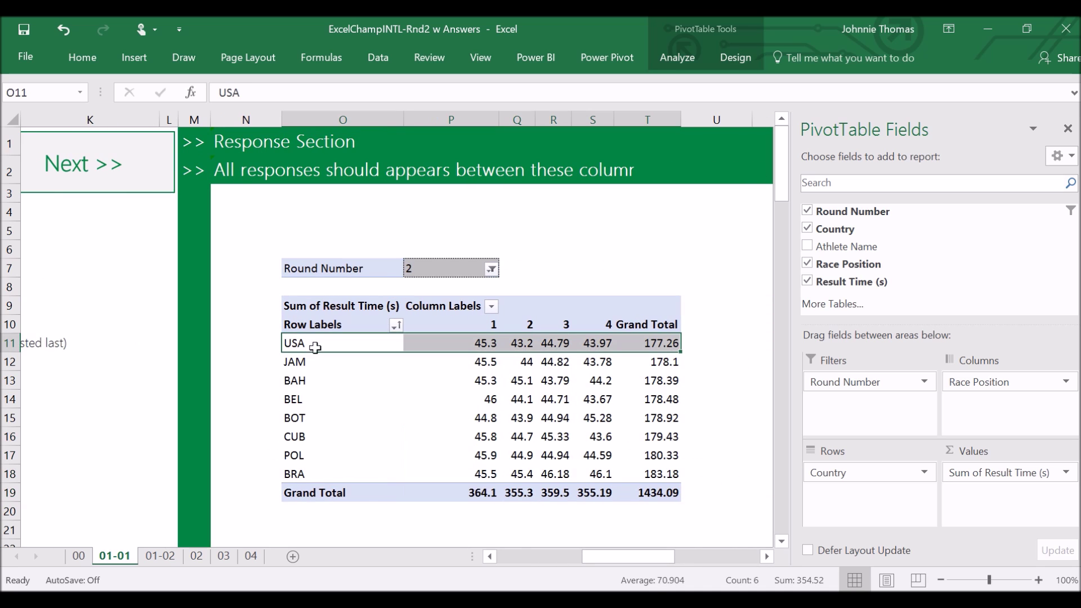
left_click(483, 343)
left_click(514, 343)
left_click(552, 343)
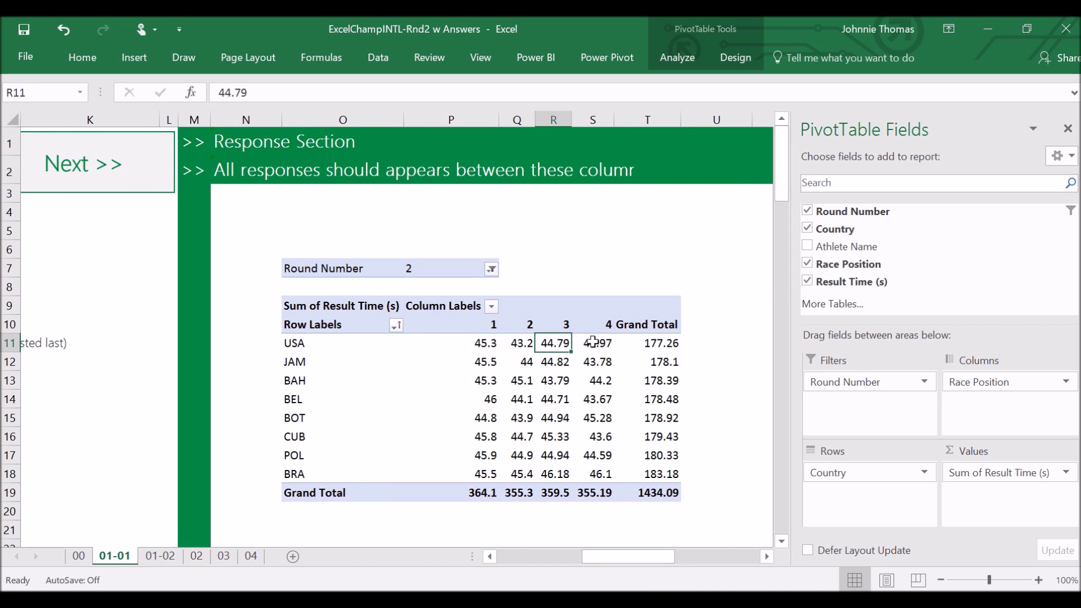
left_click(589, 343)
left_click(648, 340)
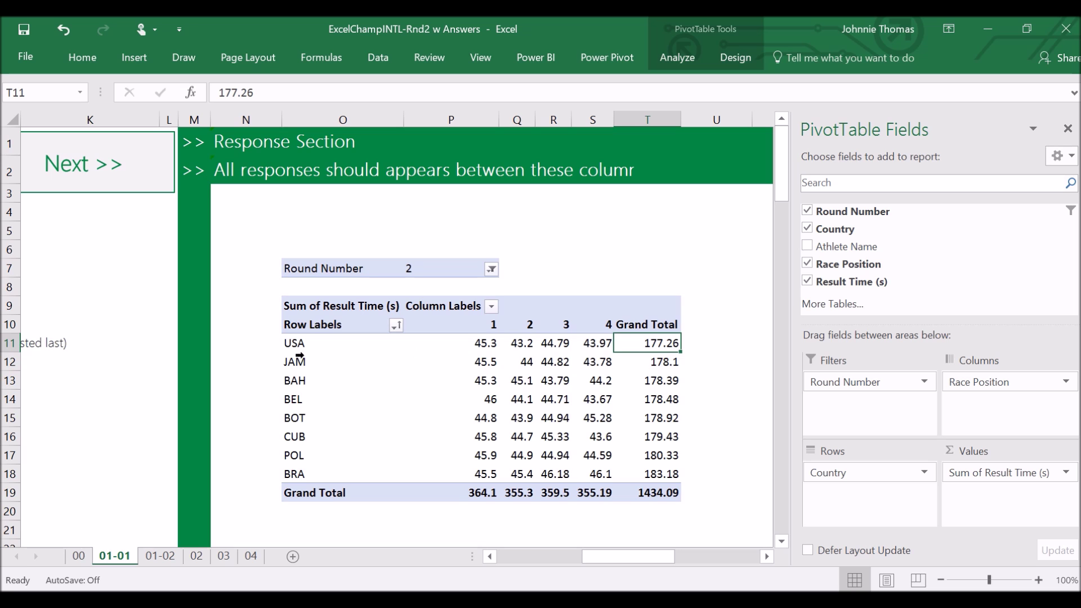
left_click_drag(662, 344, 657, 457)
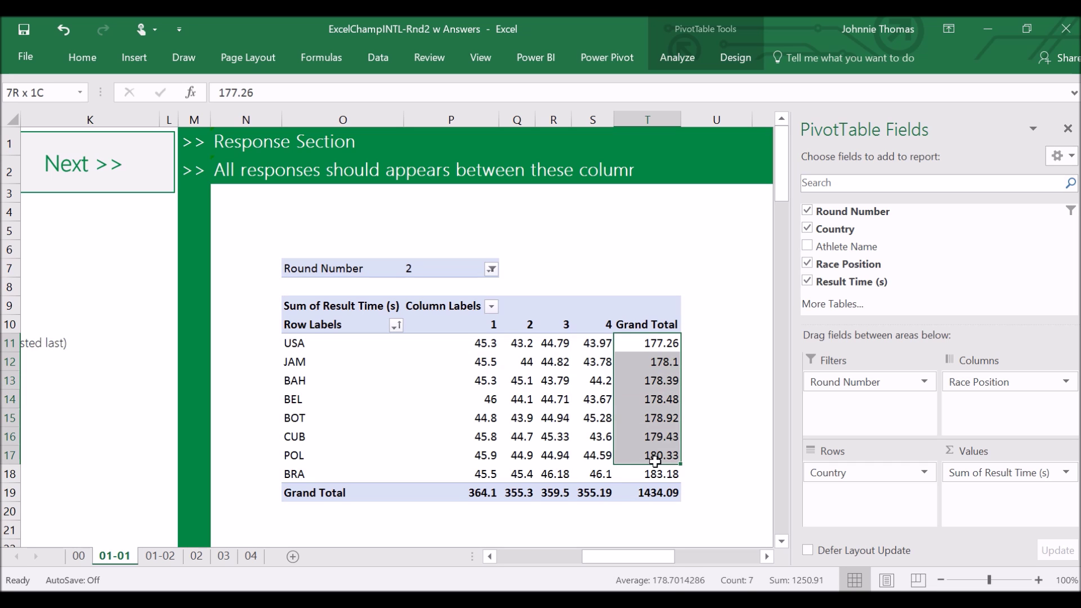
Step: Review the athlete name instructions and add Athlete Name to the PivotTable's rows beneath Country
left_click_drag(613, 557, 549, 549)
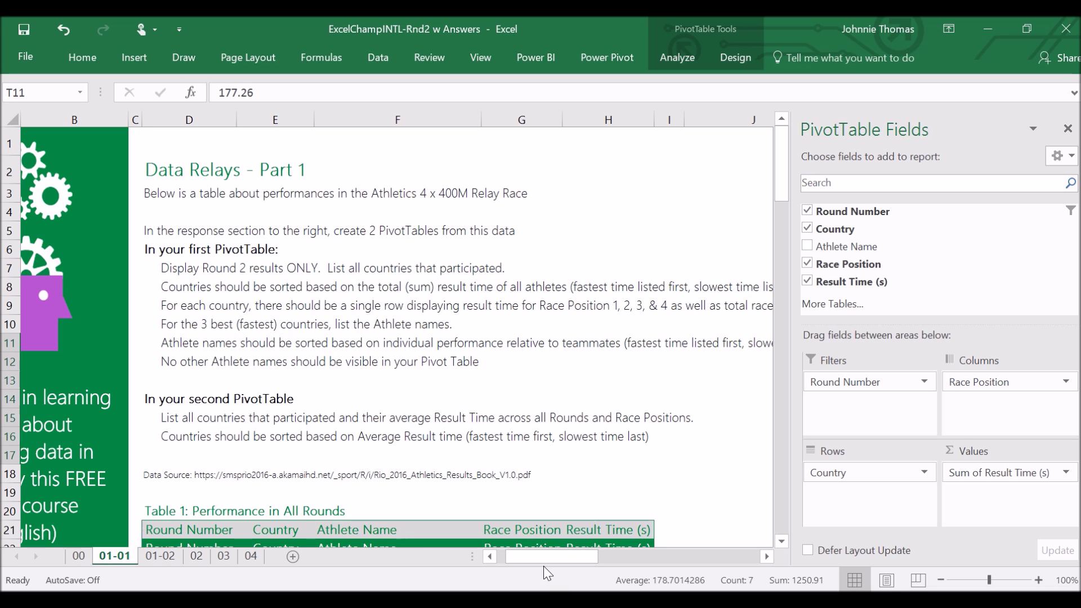
left_click_drag(542, 556, 628, 560)
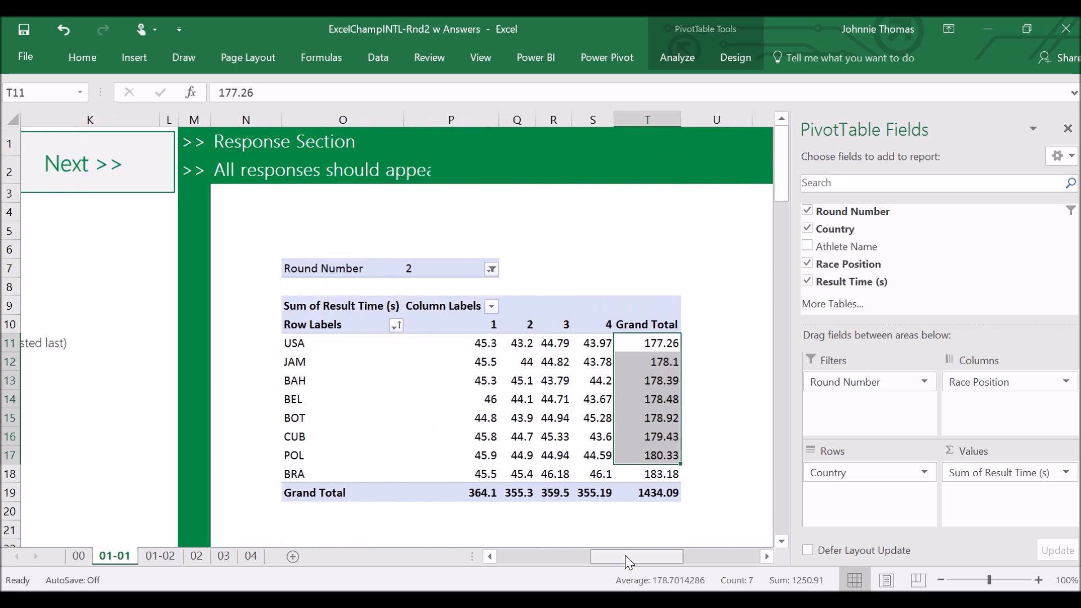
left_click(455, 285)
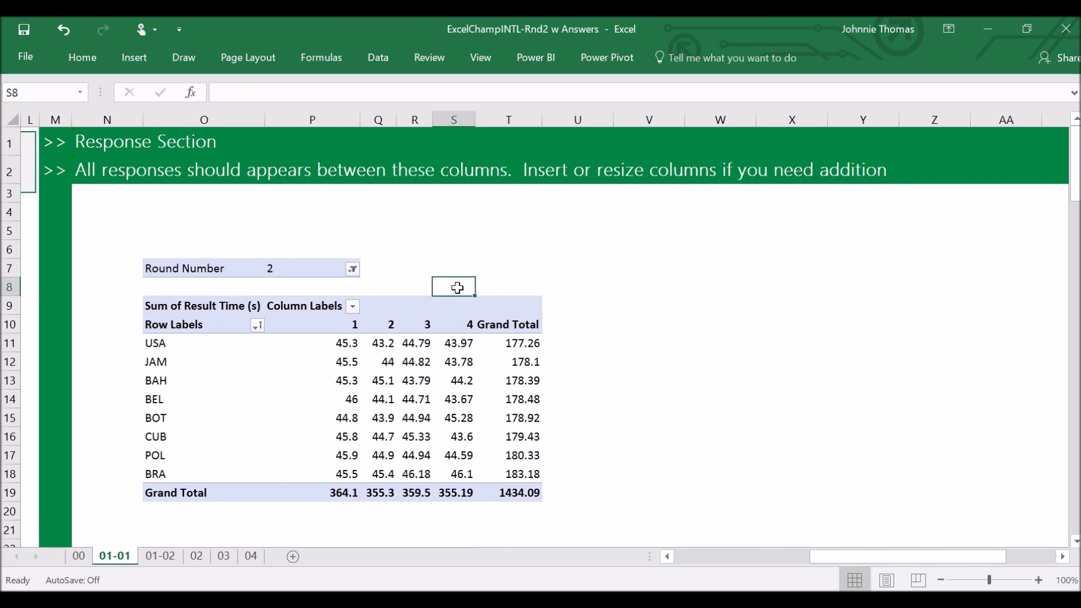
left_click(408, 366)
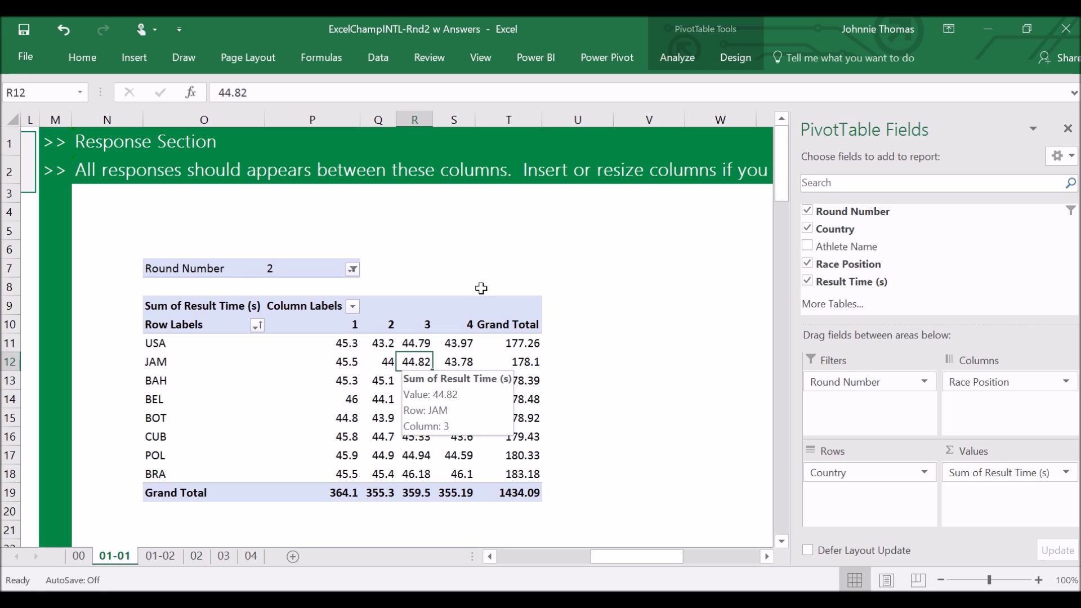
left_click(808, 246)
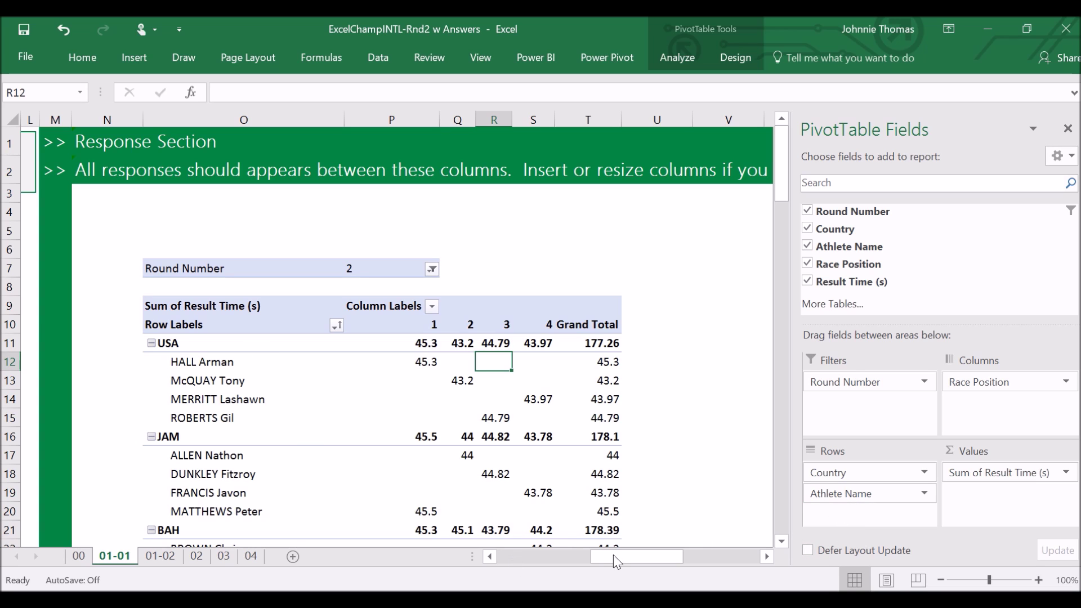
Step: Examine the athlete rows under USA and compare their Race Position 1 times with the country's subtotal
left_click_drag(220, 365, 229, 411)
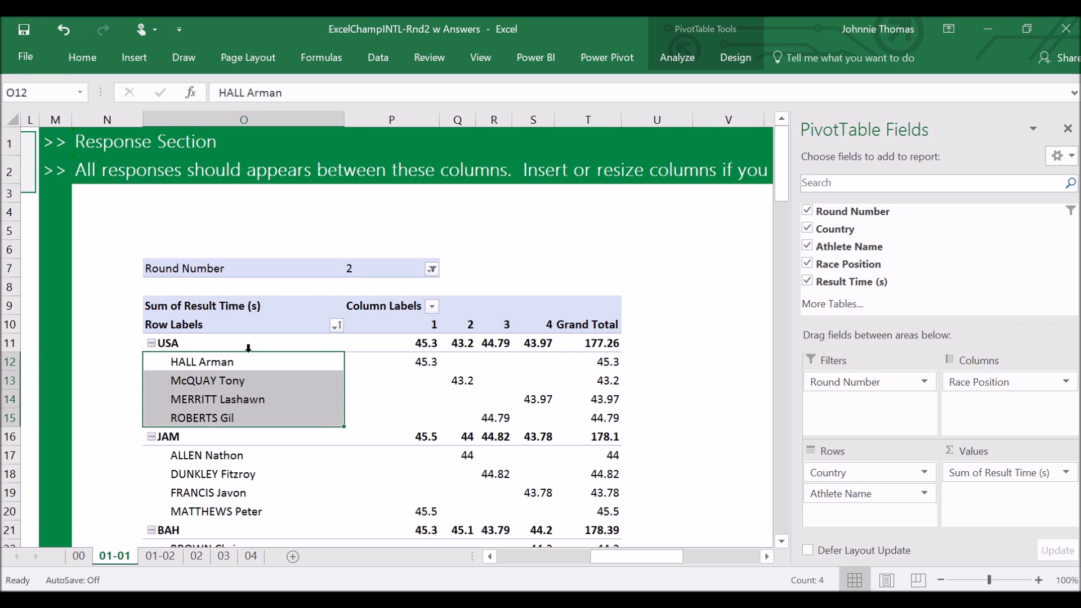
left_click(180, 344)
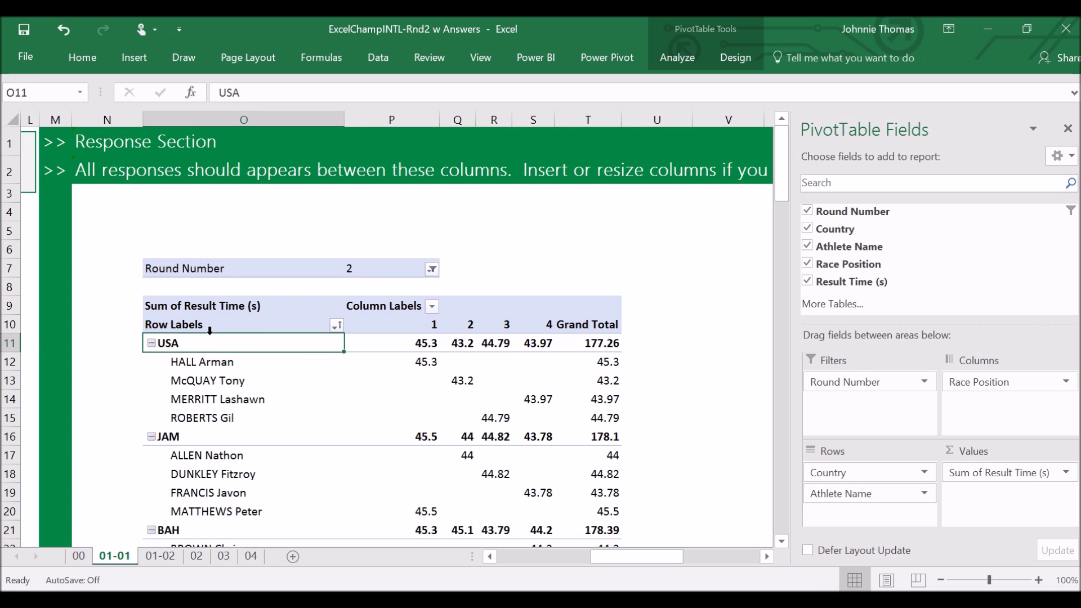
left_click(210, 363)
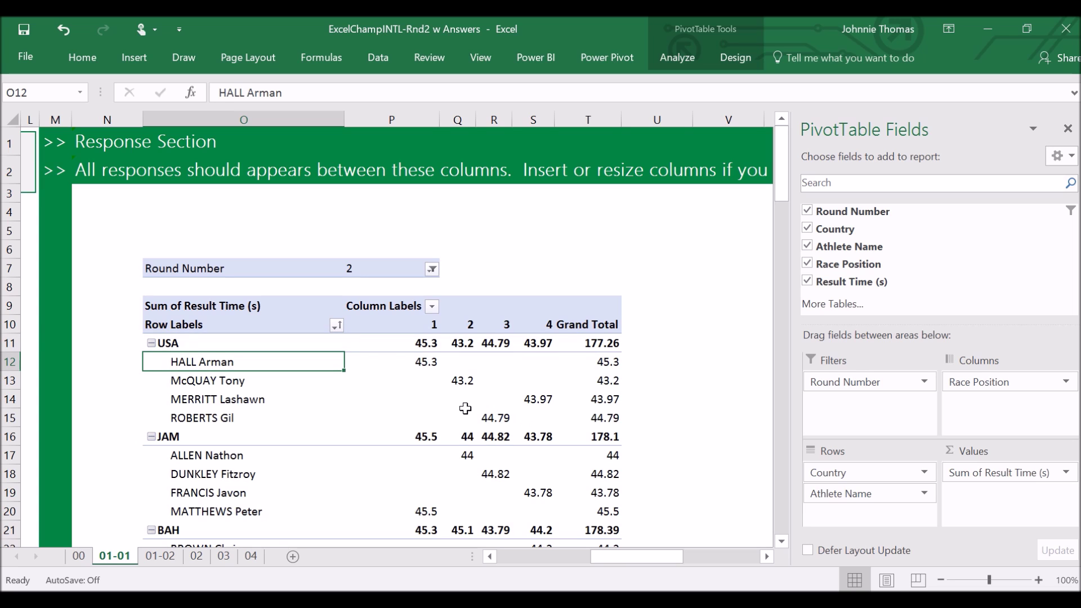
mouse_move(465, 408)
left_click(189, 344)
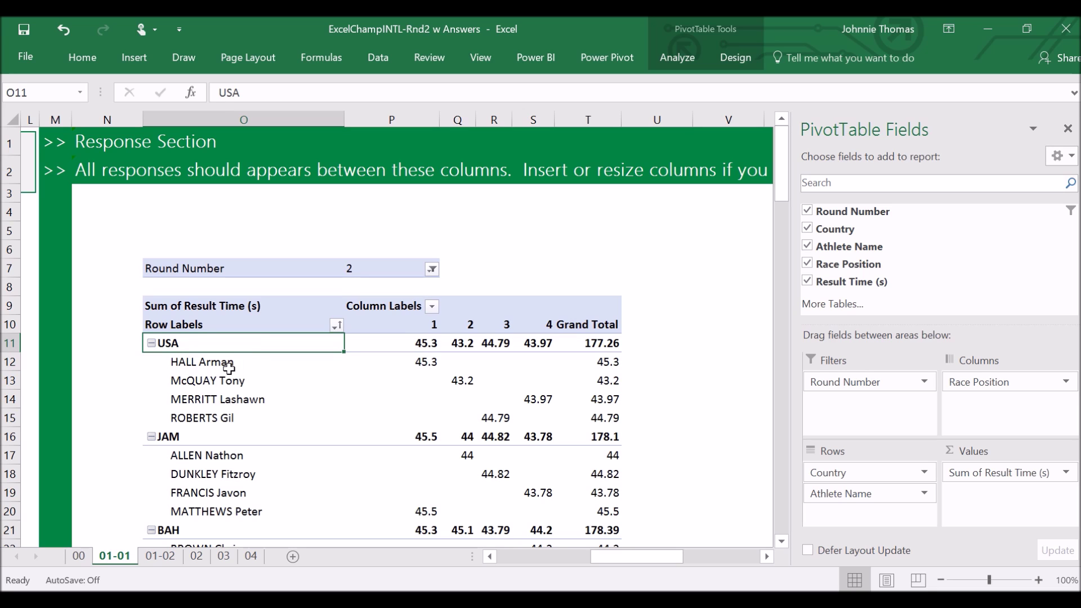
left_click(426, 341)
left_click(416, 363)
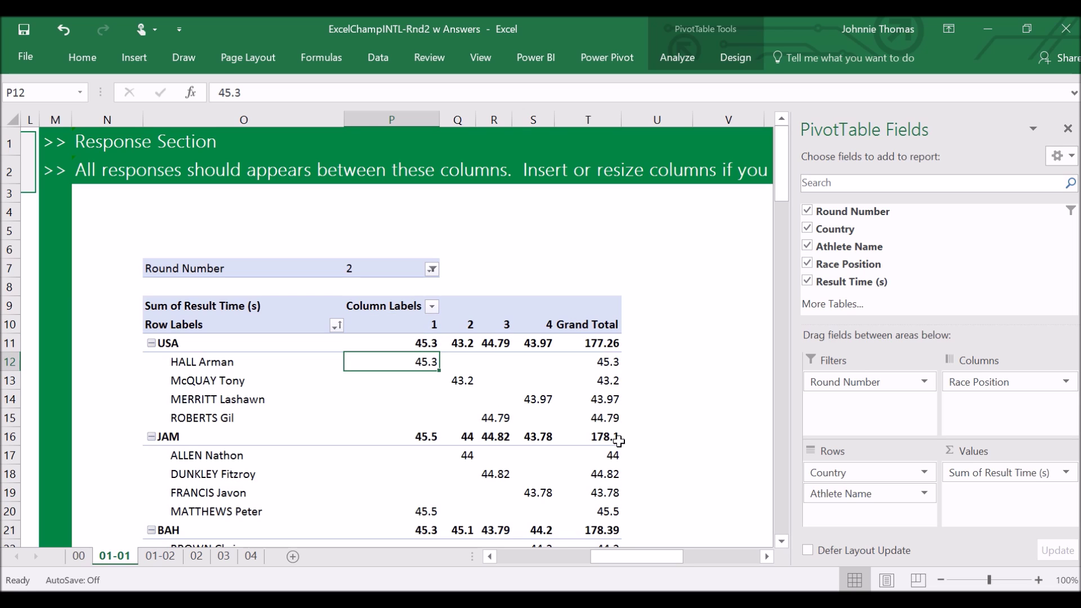
left_click(198, 343)
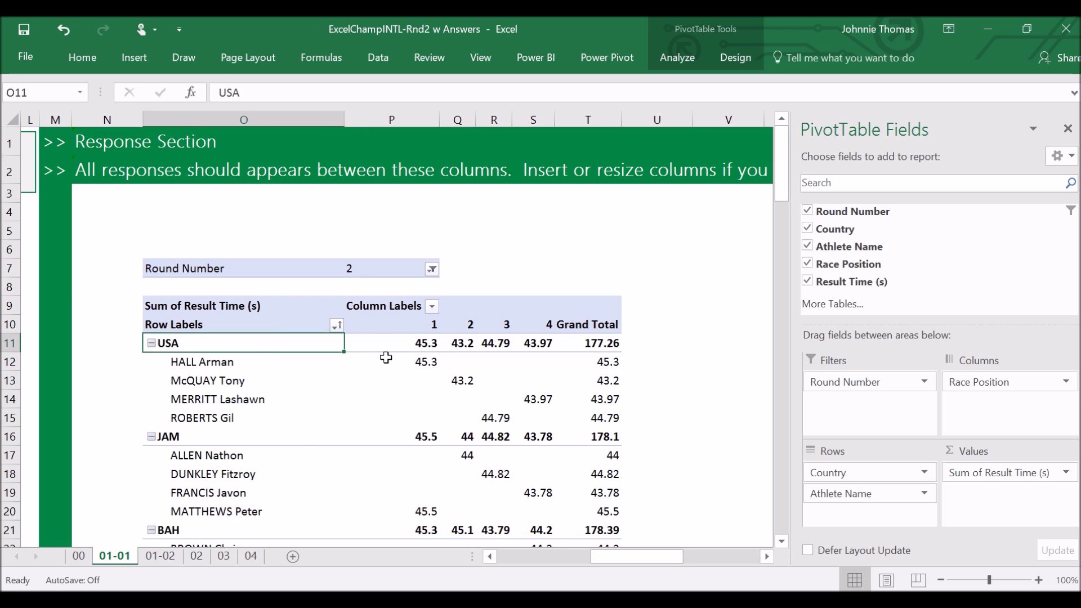
left_click(419, 344)
left_click(421, 362)
left_click_drag(421, 362, 410, 417)
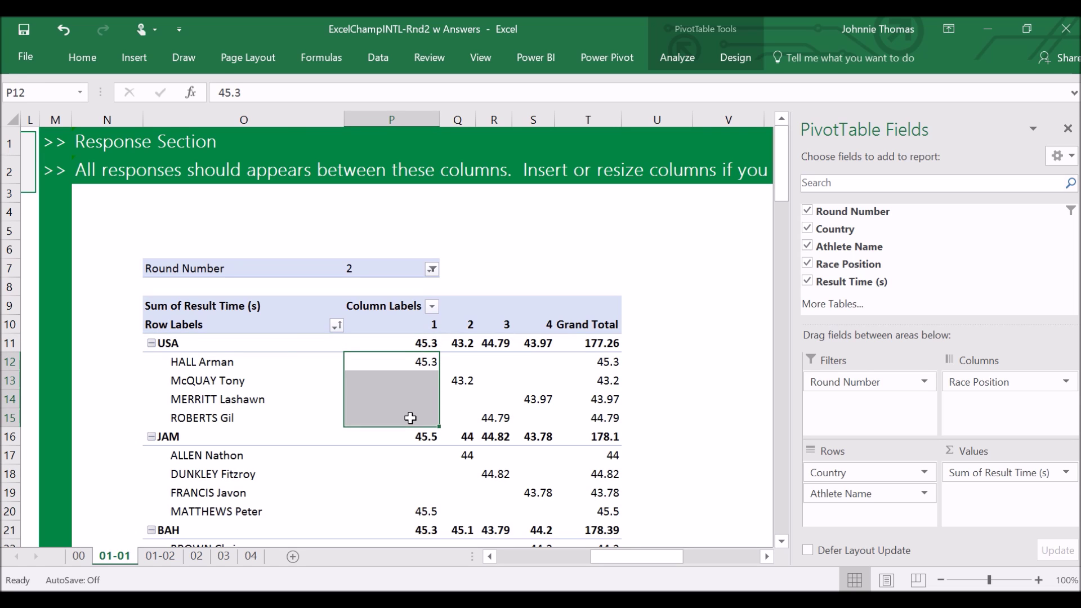
left_click(393, 342)
left_click(392, 361)
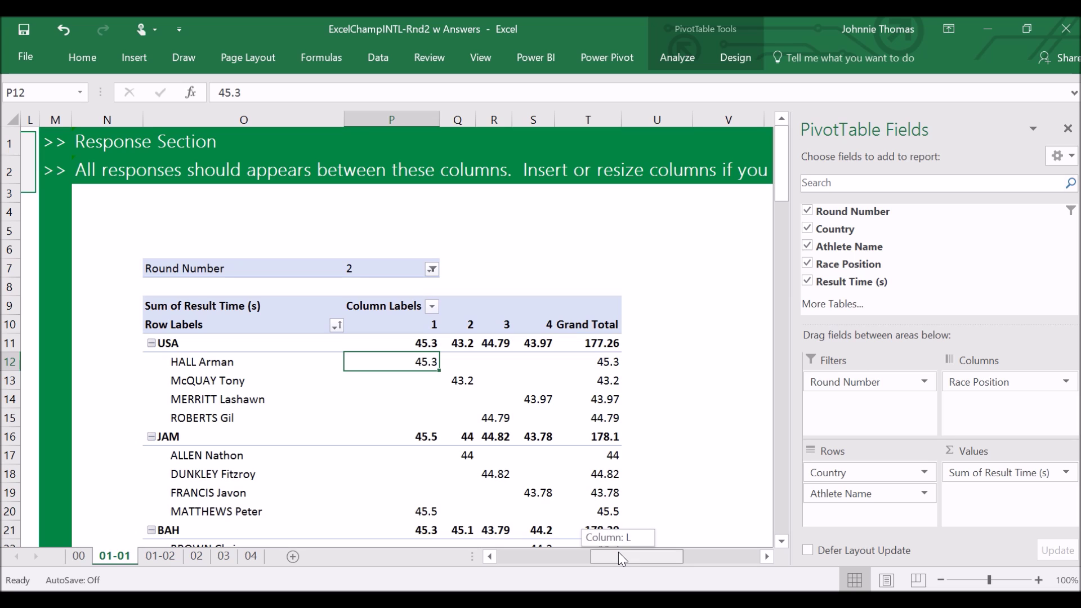
left_click(196, 361)
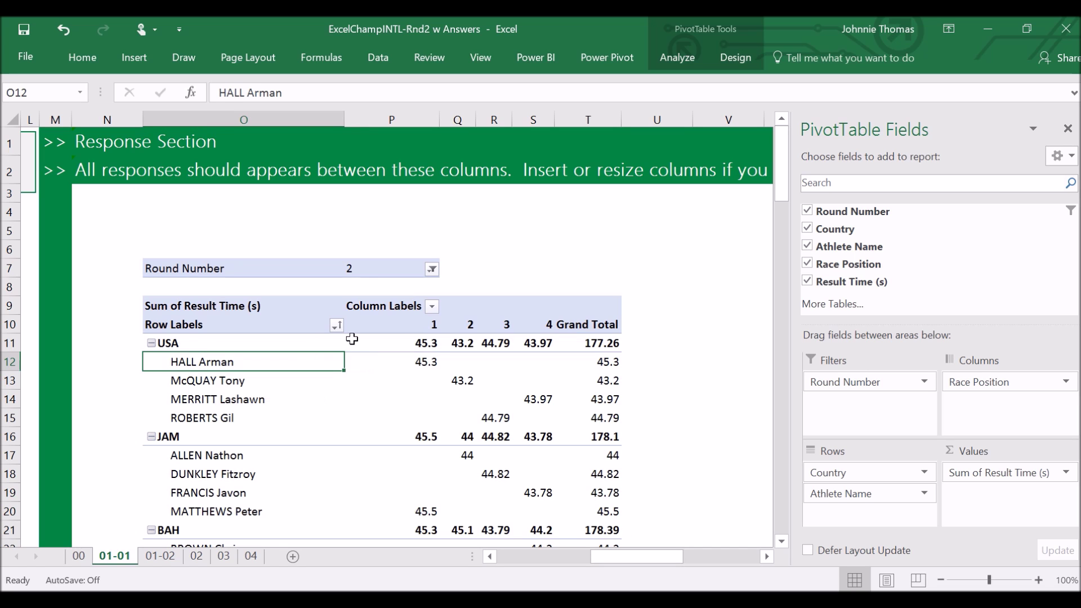
Step: Reread the instructions on listing athlete names for the three fastest countries and sorting them by individual performance
left_click(399, 363)
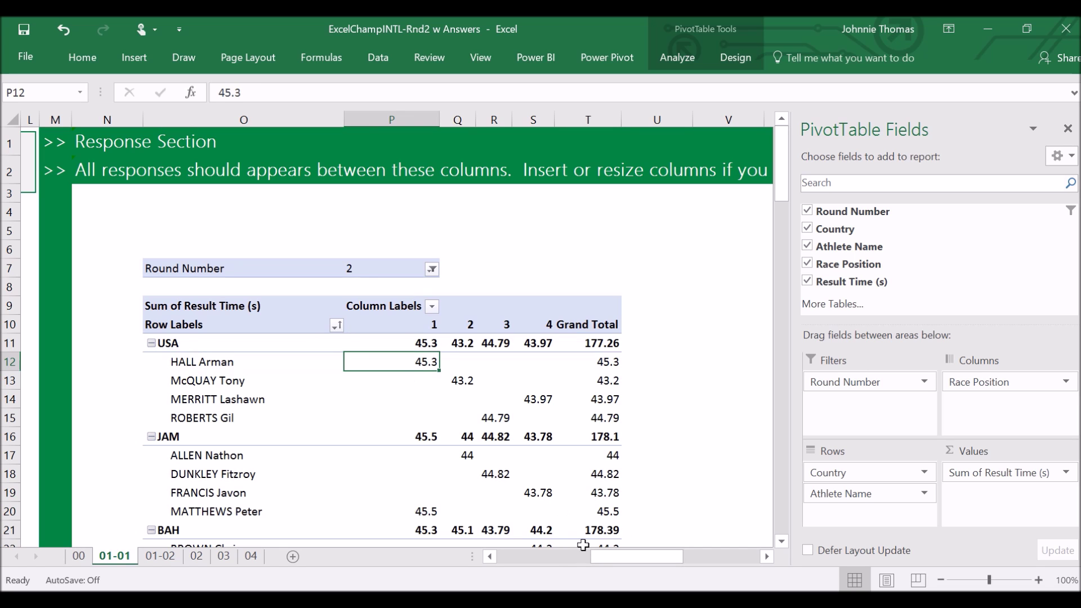
left_click_drag(606, 560, 532, 556)
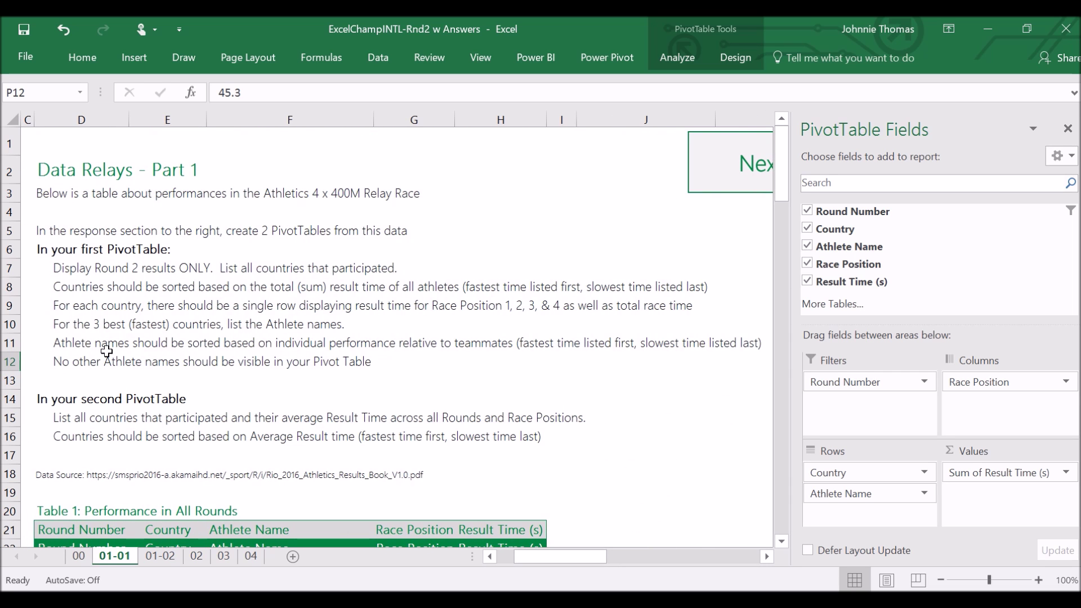
left_click(209, 323)
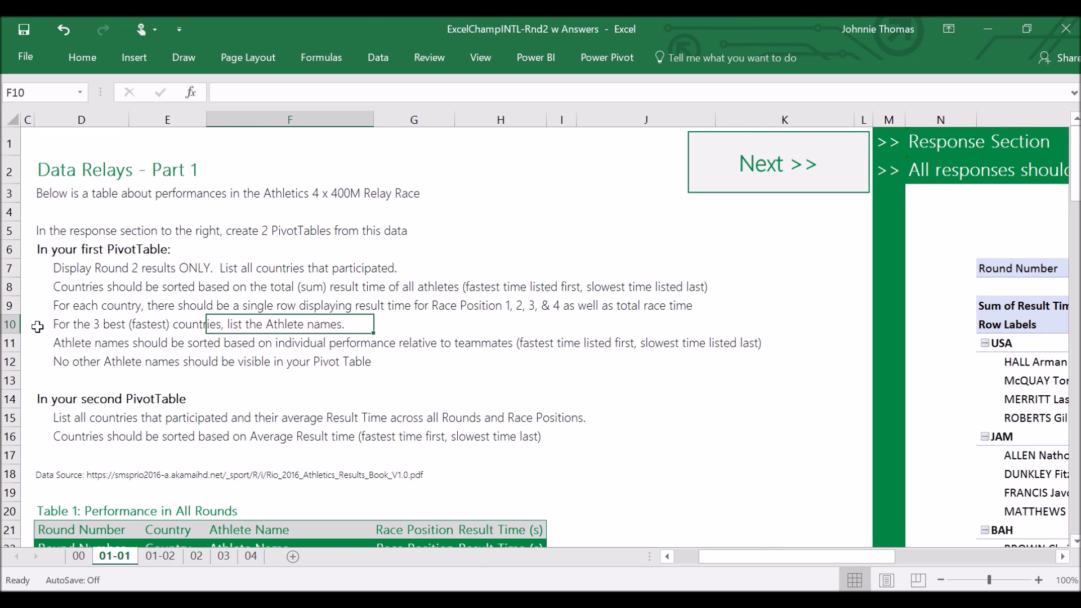
left_click(85, 328)
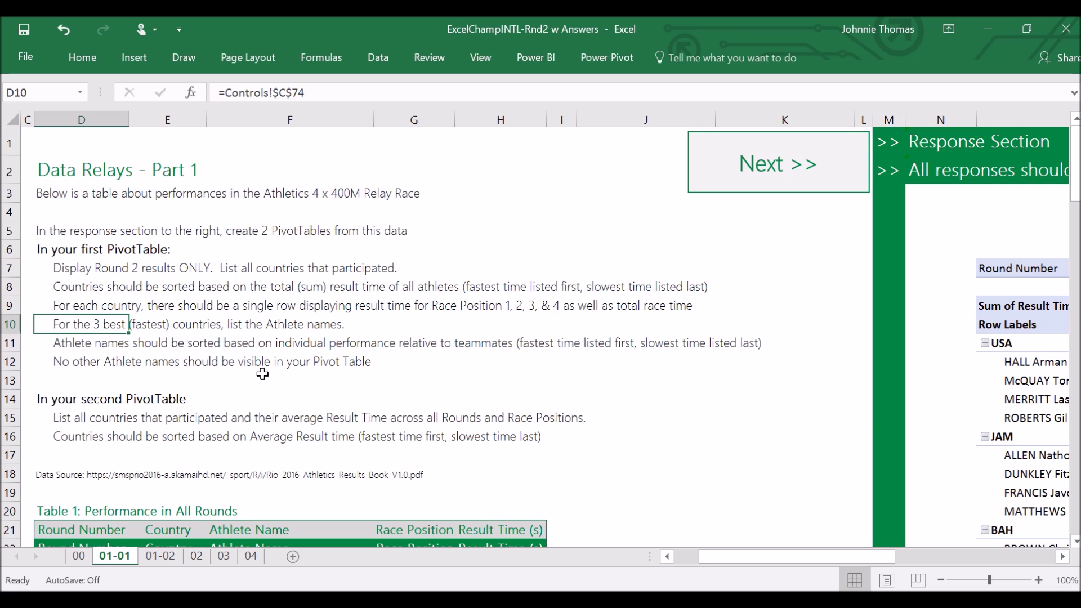
left_click(285, 319)
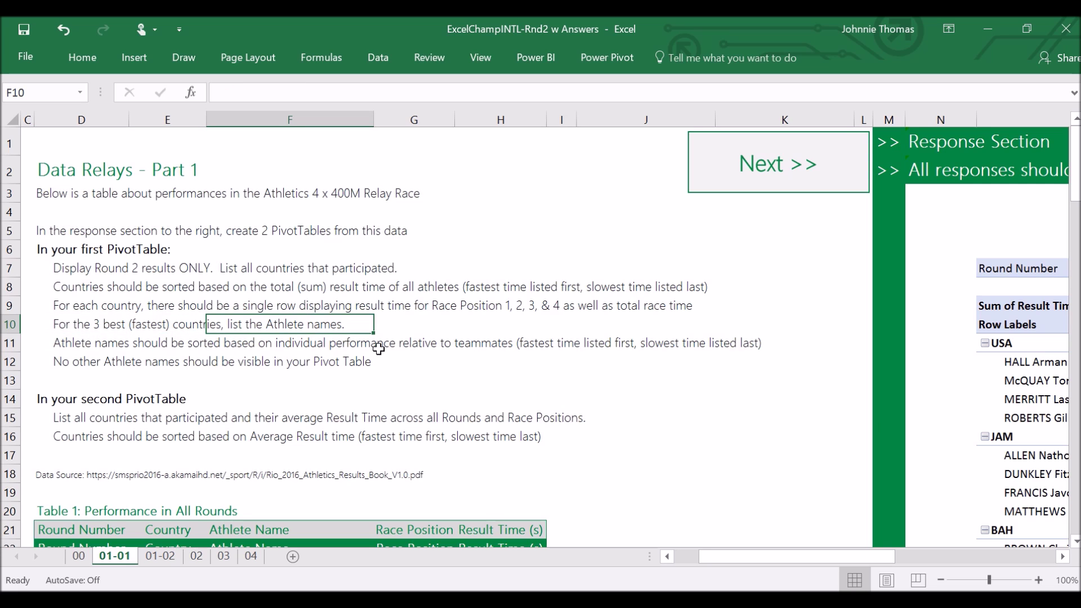
left_click(93, 345)
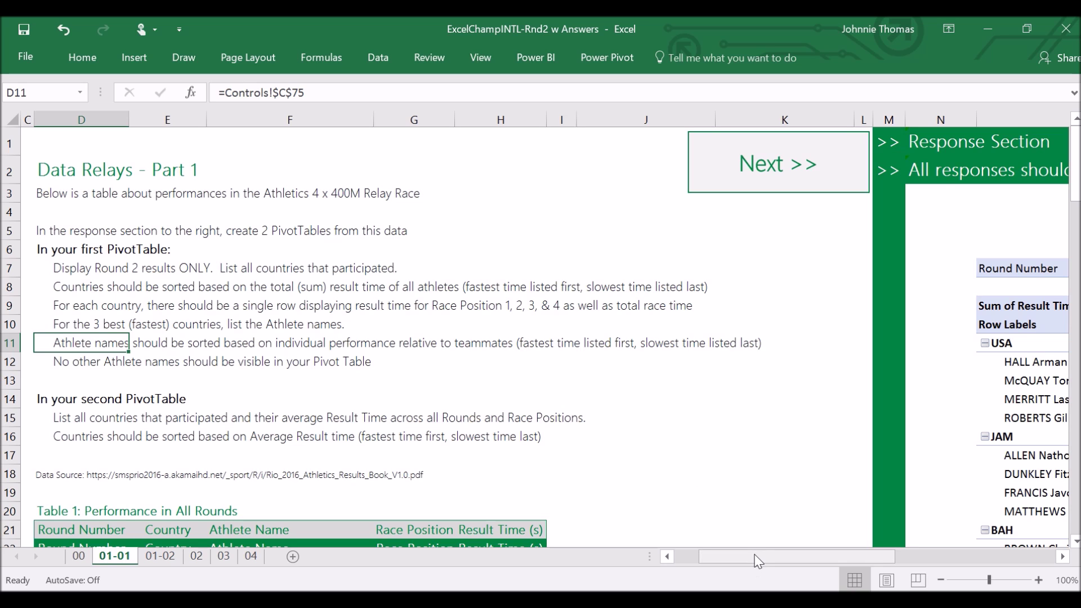
Step: Examine the order of the four athletes under USA in the PivotTable against the country's grand total
left_click_drag(782, 557, 867, 566)
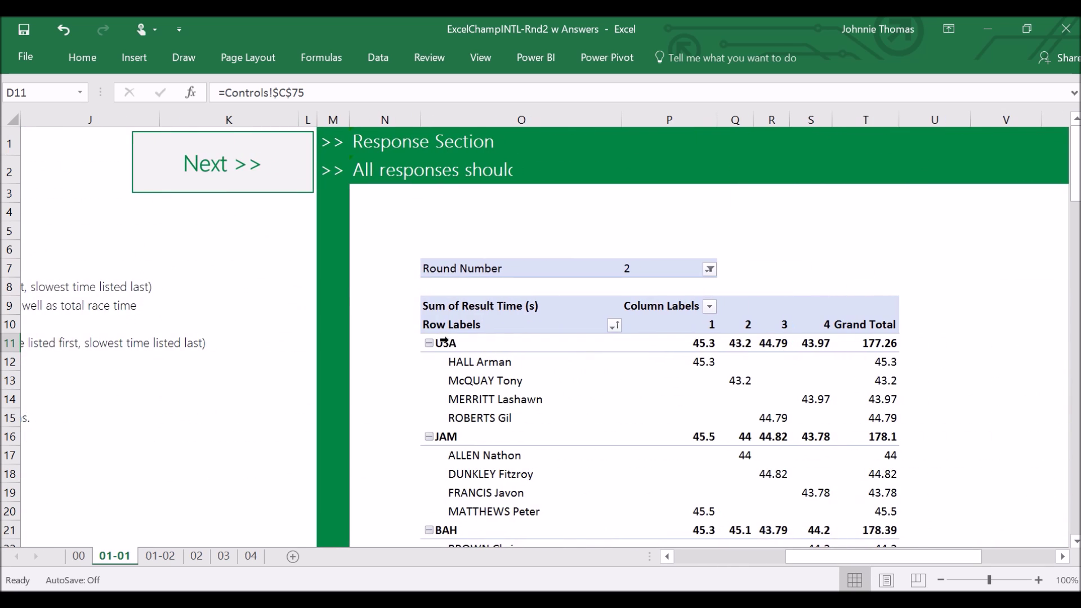
left_click(870, 342)
left_click(521, 363)
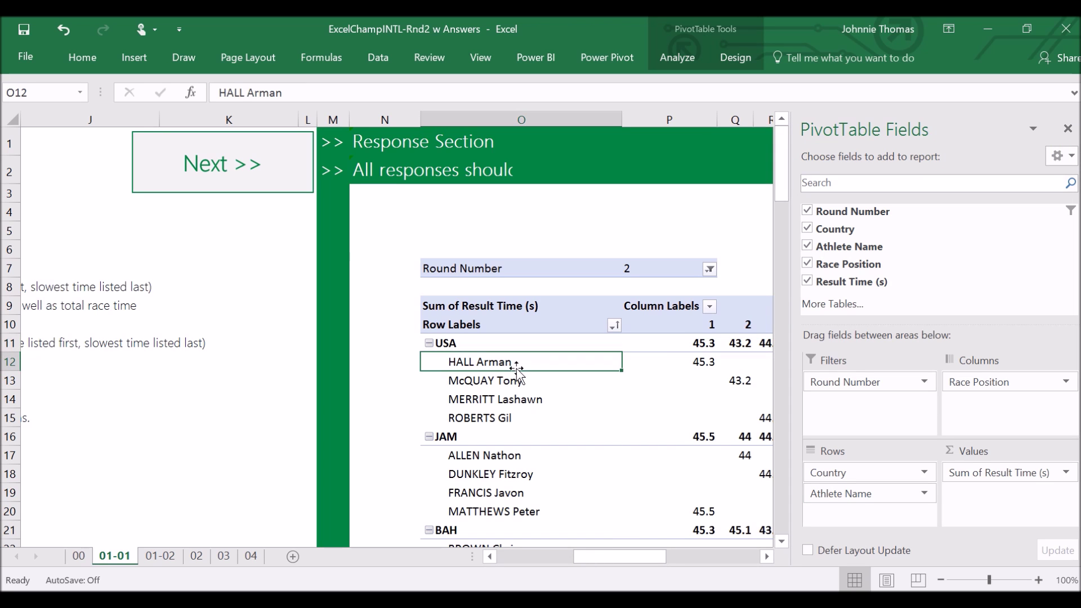
left_click(389, 341)
left_click_drag(550, 366, 551, 414)
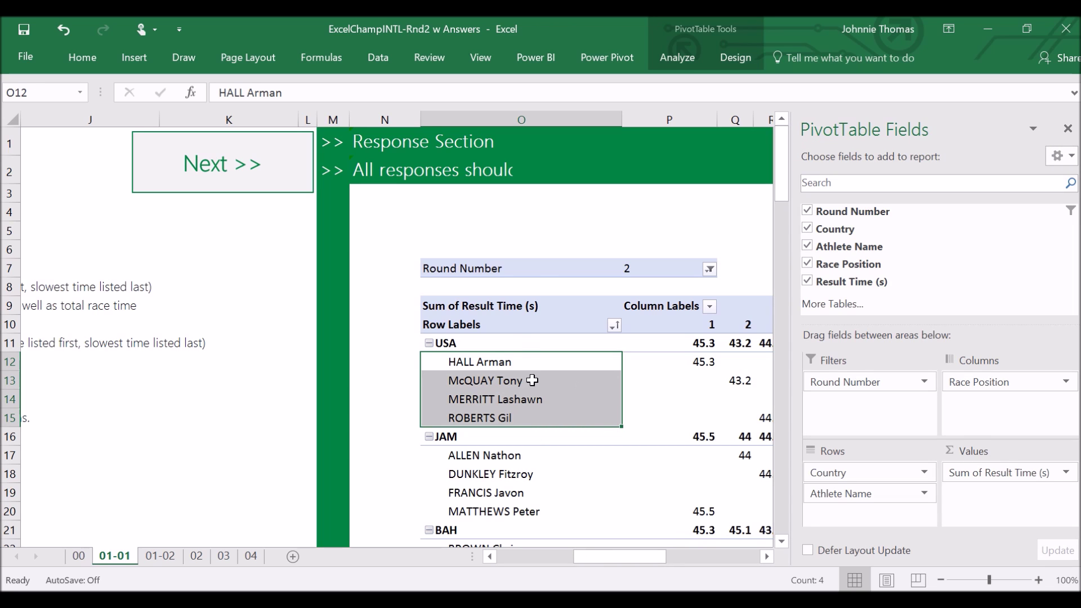
left_click(388, 270)
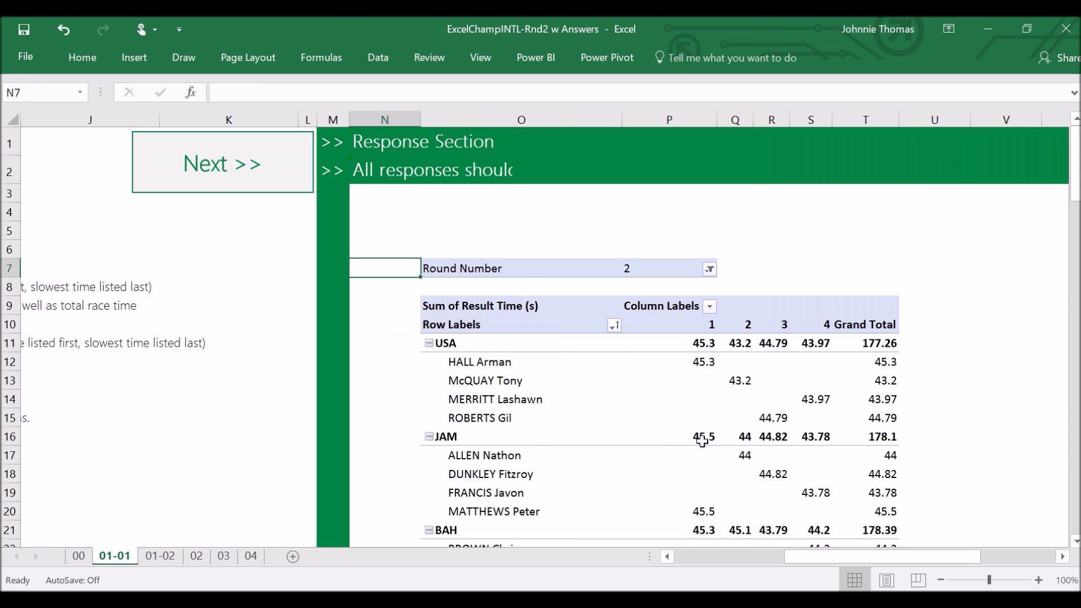
Step: Look through the sort, filter and field options available for the first athlete under USA
left_click(547, 364)
right_click(548, 363)
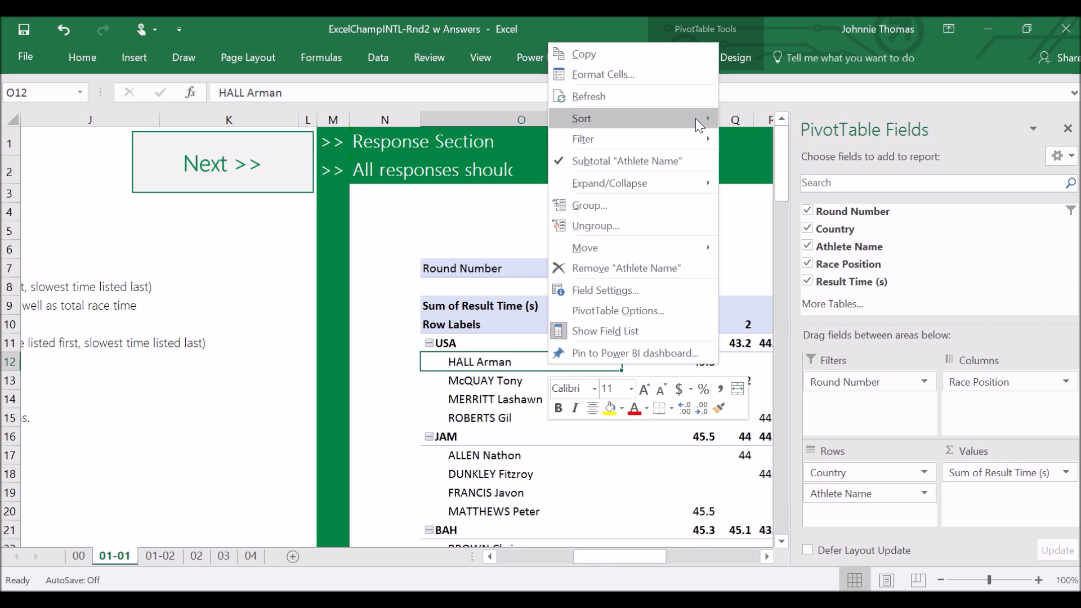
mouse_move(686, 148)
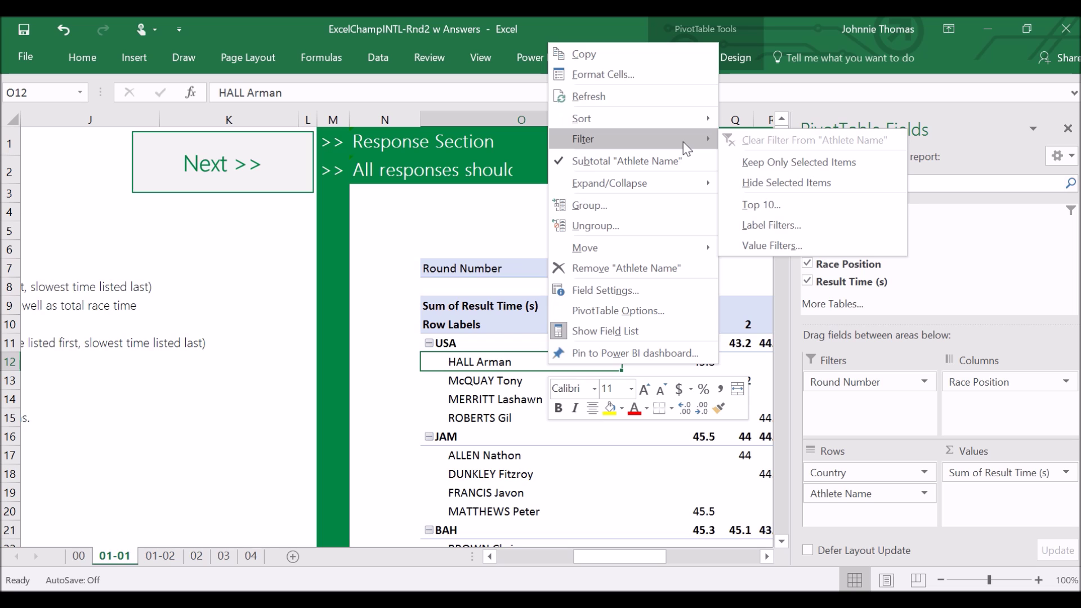
mouse_move(670, 123)
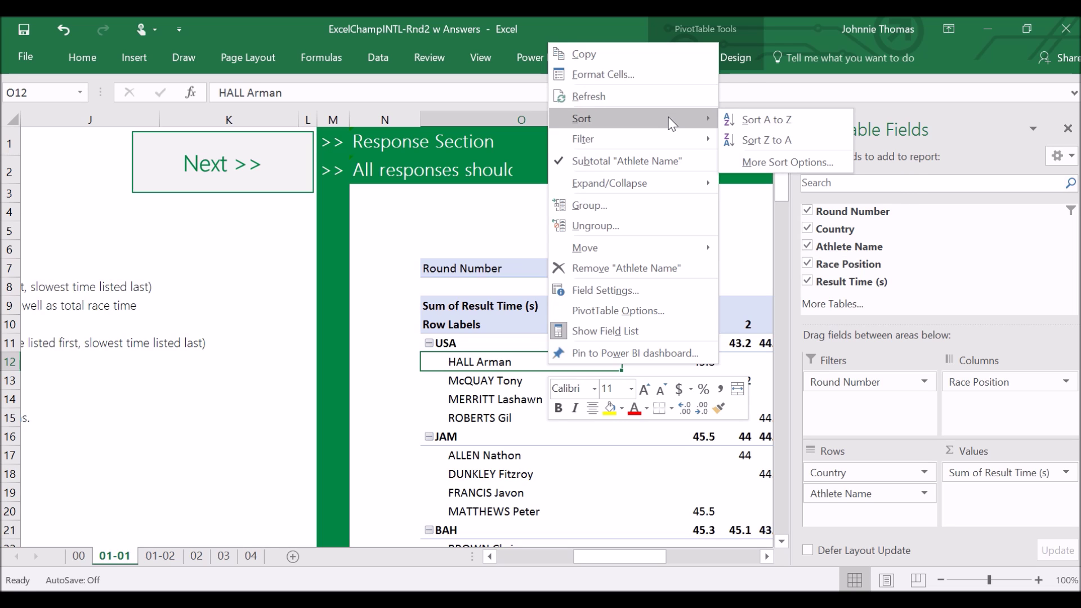
left_click(924, 493)
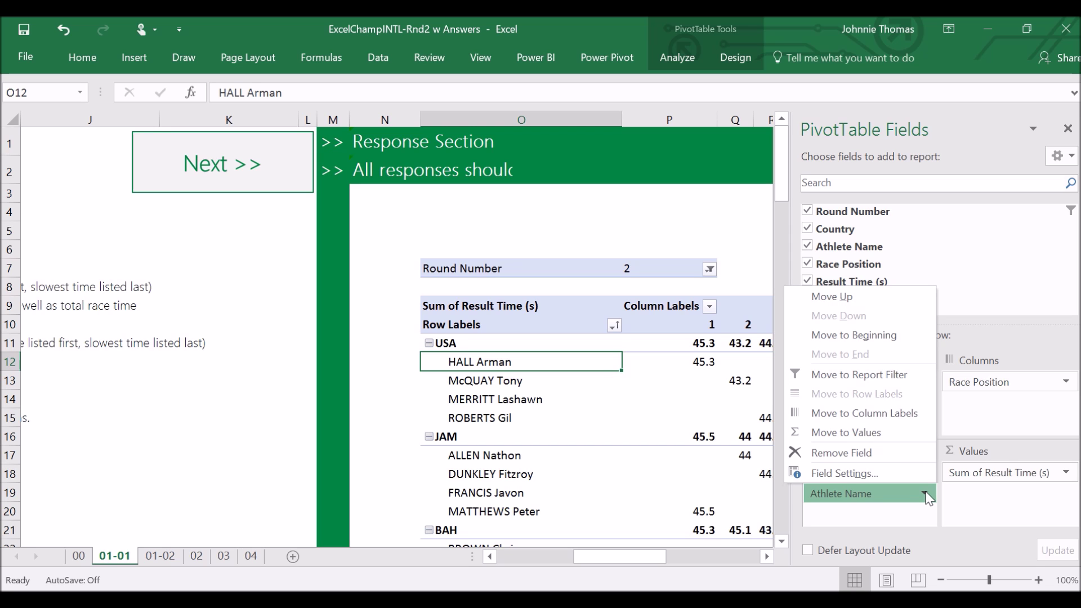
left_click(724, 49)
left_click(690, 56)
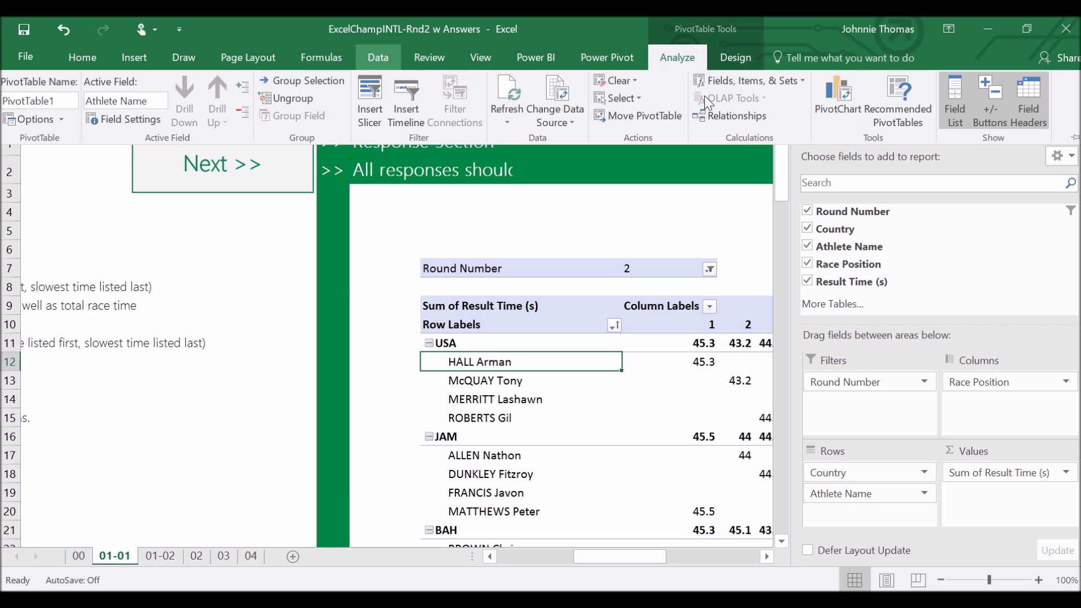
left_click(792, 85)
Step: Sort the Athlete Name field in ascending order by Sum of Result Time (s)
left_click(376, 63)
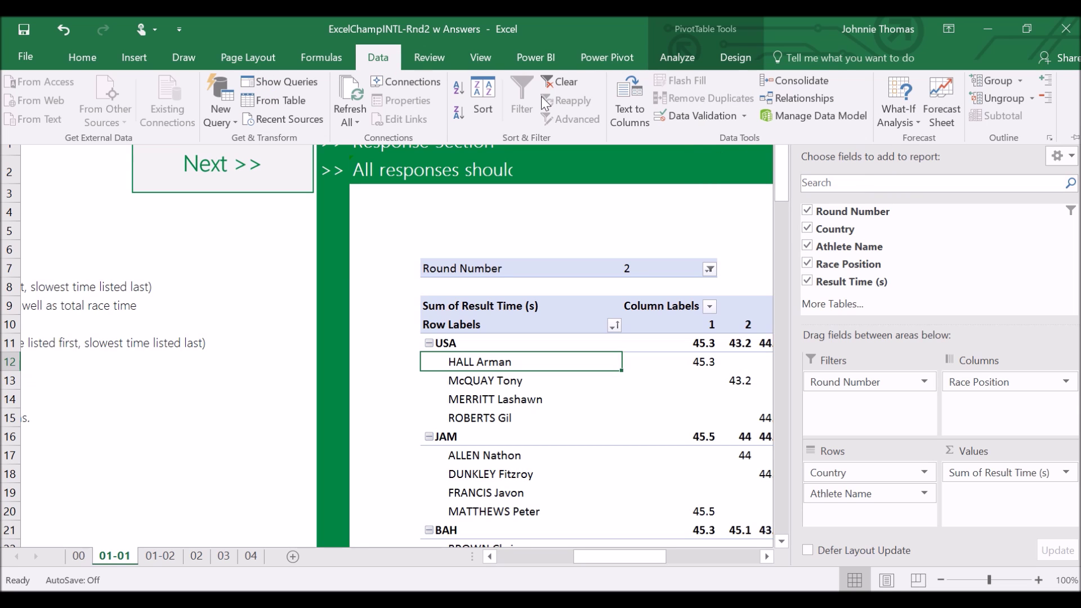
left_click(484, 109)
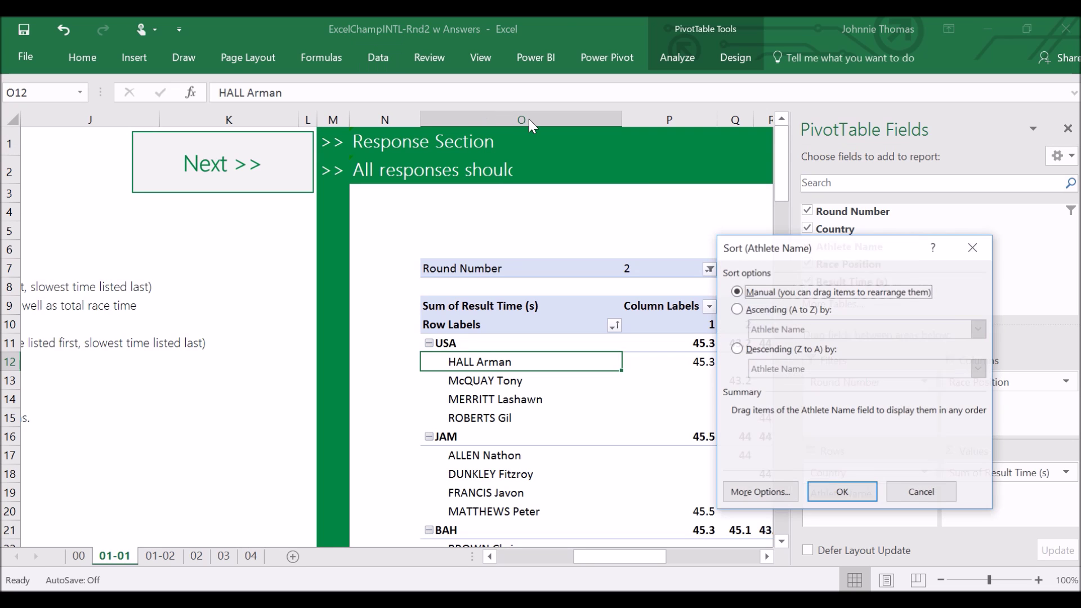
left_click_drag(782, 243, 668, 180)
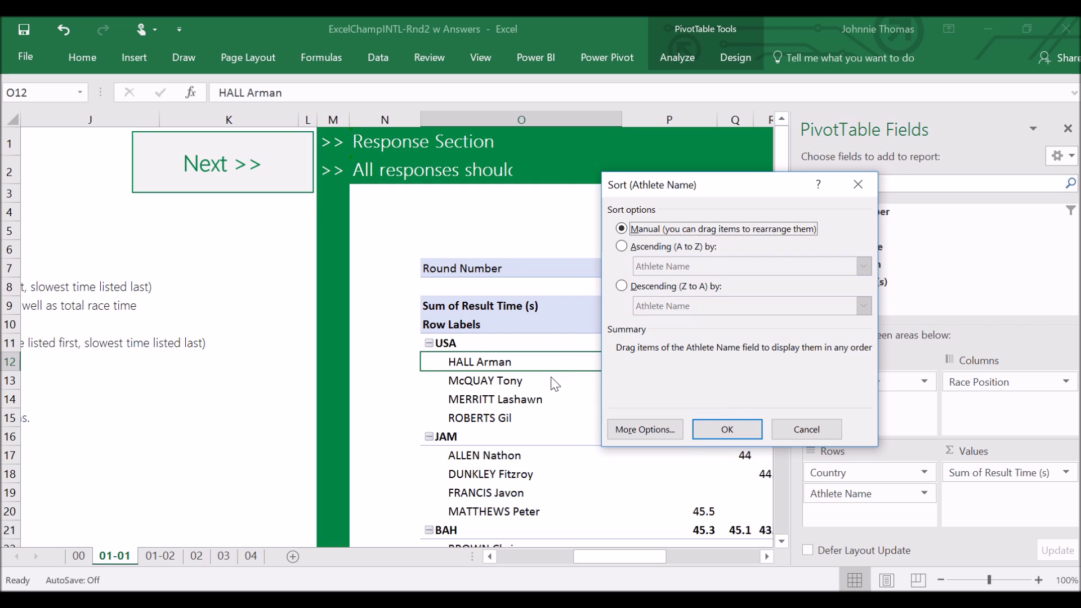
left_click(687, 249)
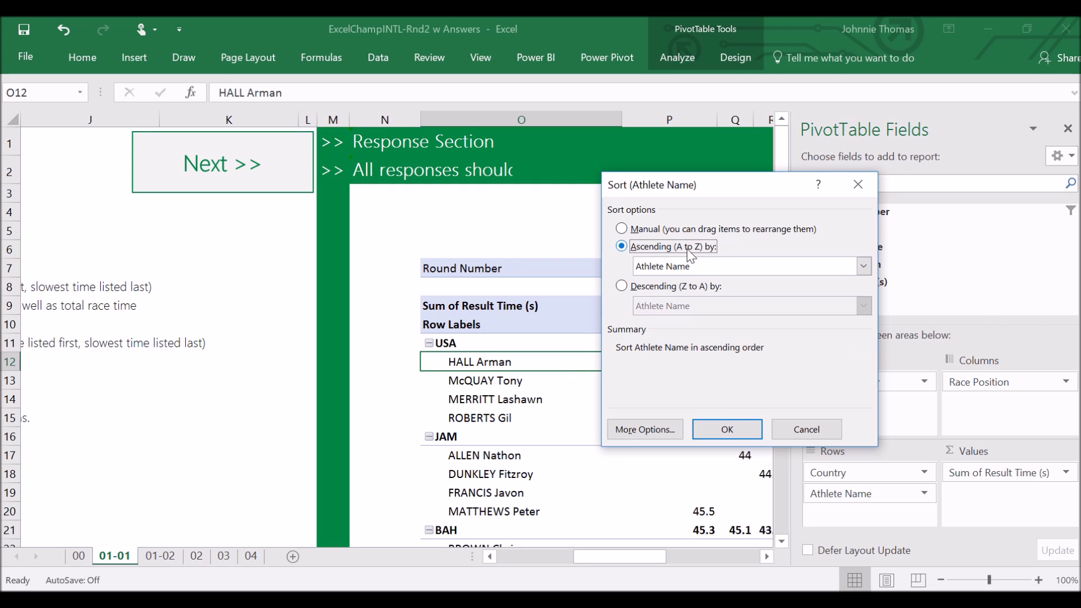
left_click(862, 267)
left_click(818, 295)
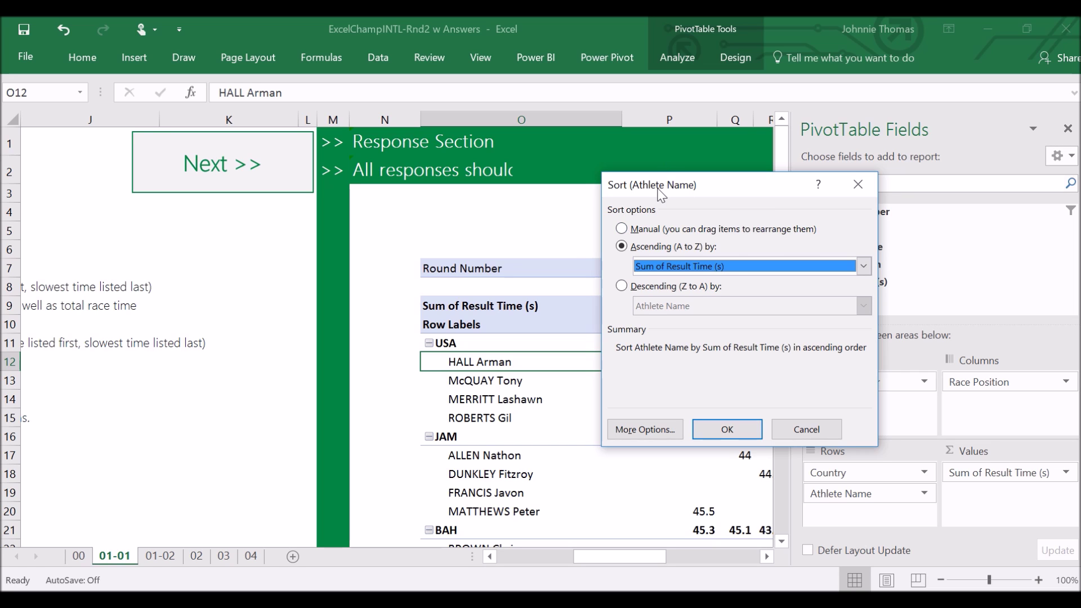
left_click_drag(657, 189, 635, 285)
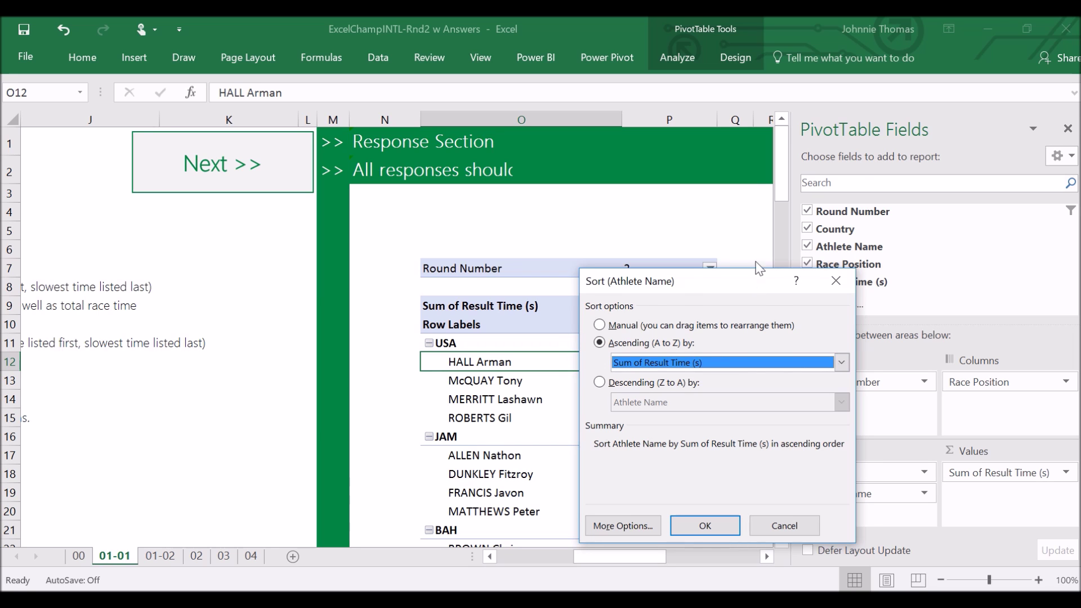
left_click_drag(759, 281, 756, 179)
left_click(712, 418)
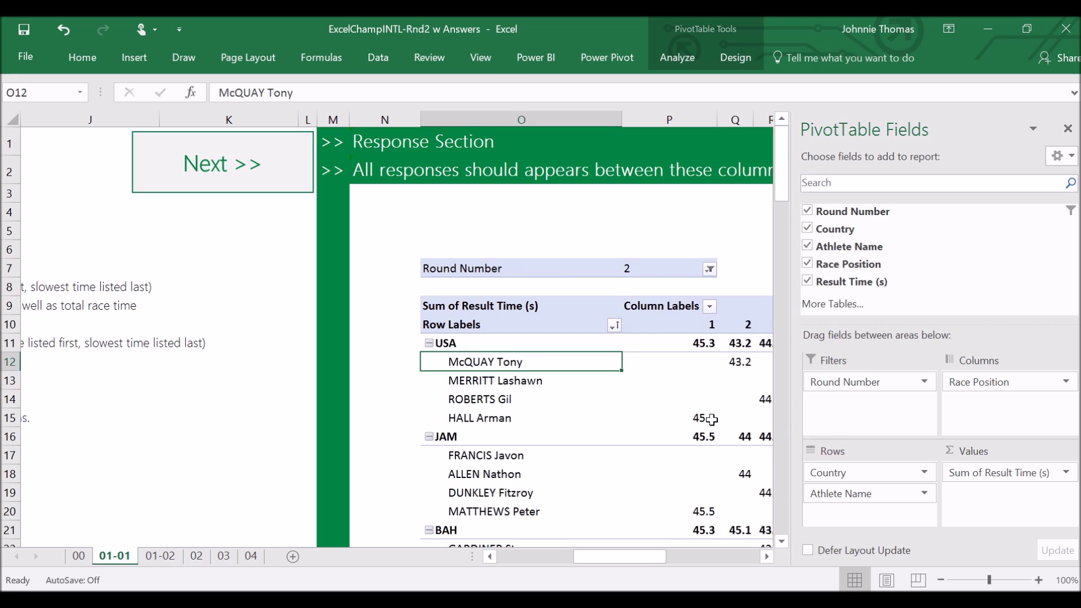
Step: Check the sorted order of the athletes' times under USA and JAM against the Grand Total column
left_click(767, 556)
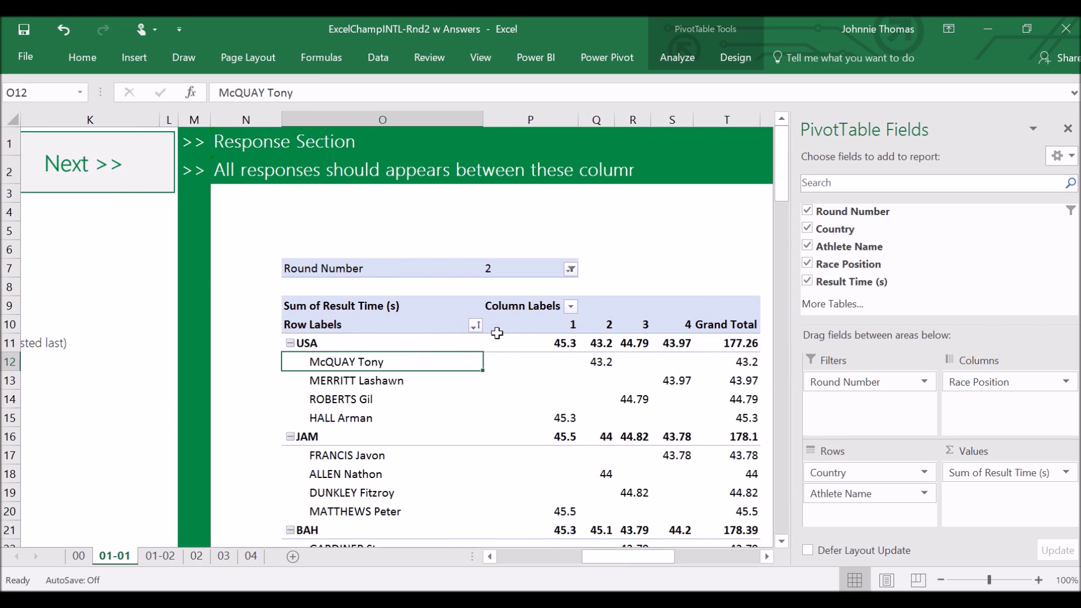
left_click(612, 365)
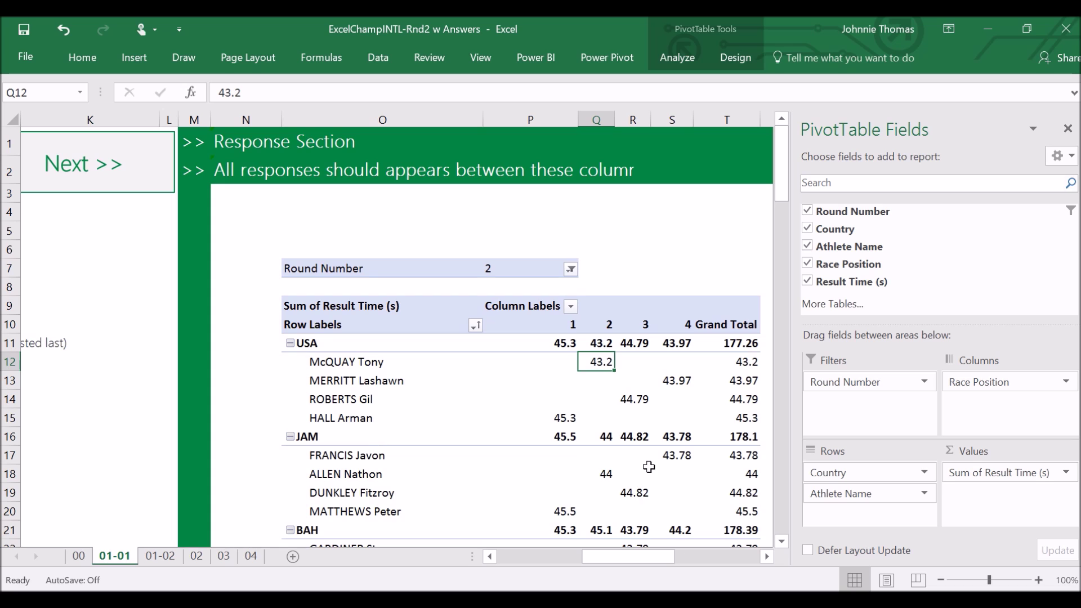
left_click(673, 457)
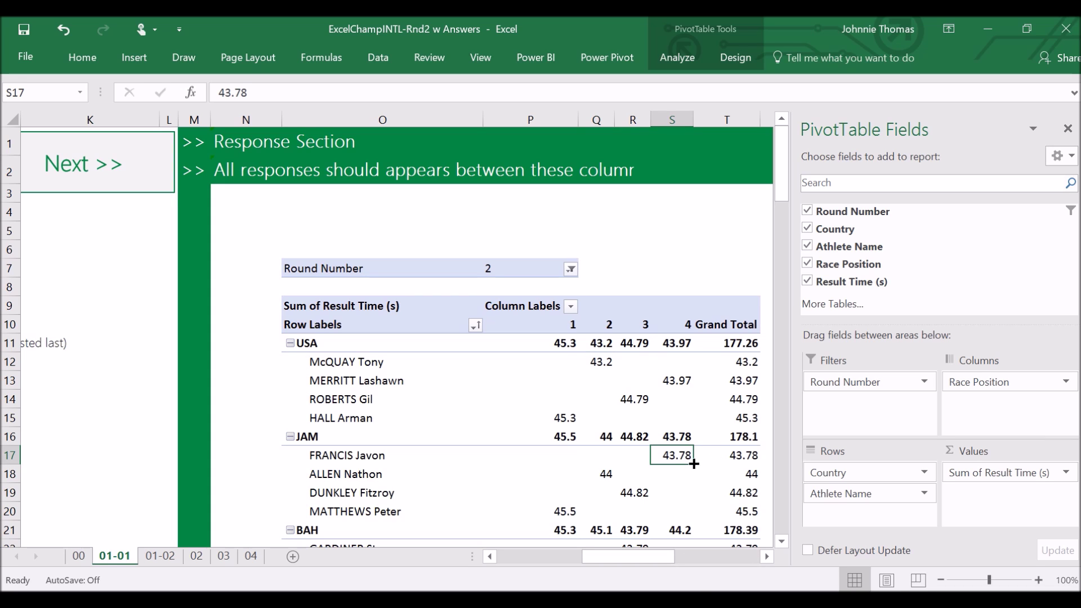
left_click(742, 456)
left_click(742, 476)
left_click(746, 494)
left_click(751, 511)
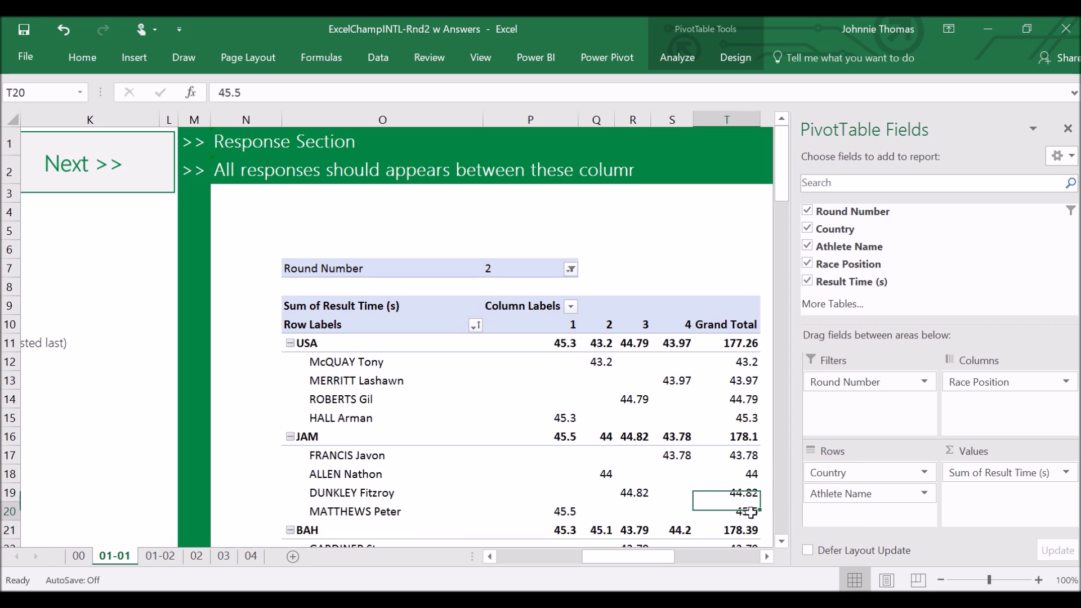
Step: Review the instructions on athlete sorting and on showing names only for the three fastest countries
left_click_drag(657, 557, 587, 566)
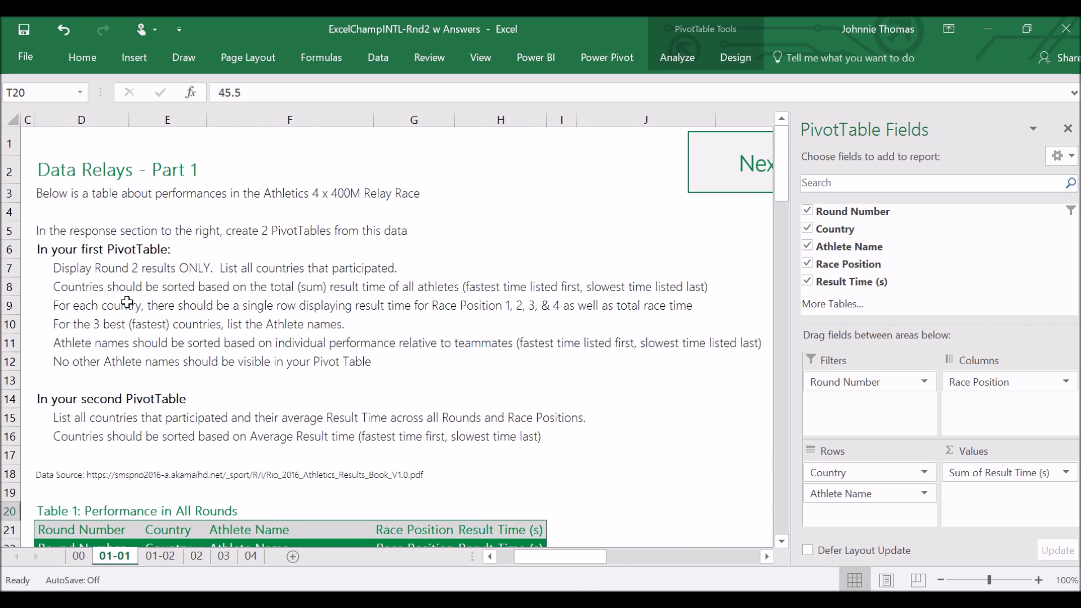
left_click(87, 342)
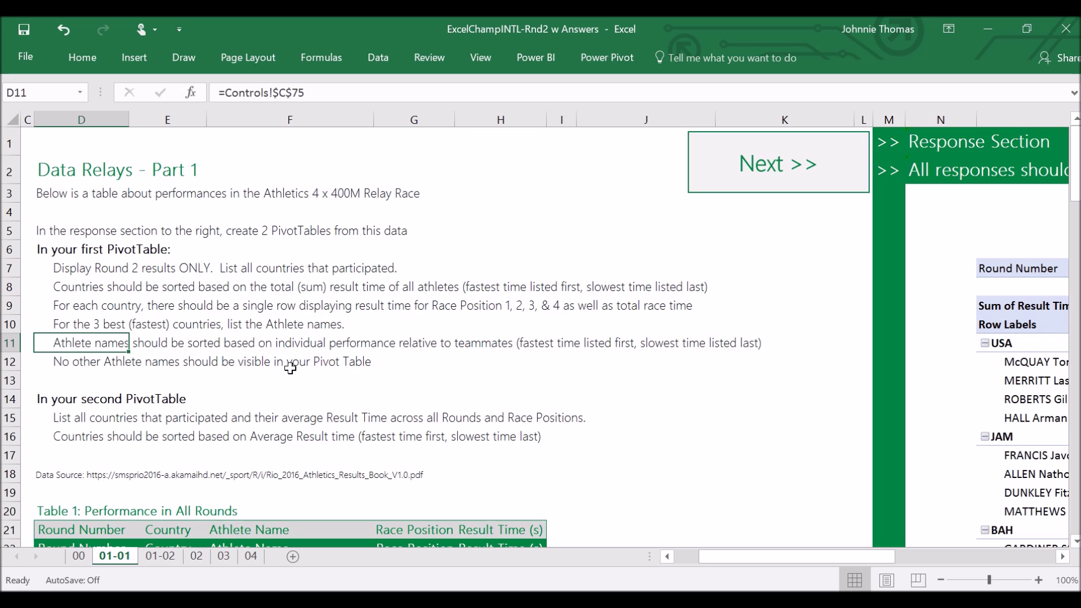
left_click(80, 367)
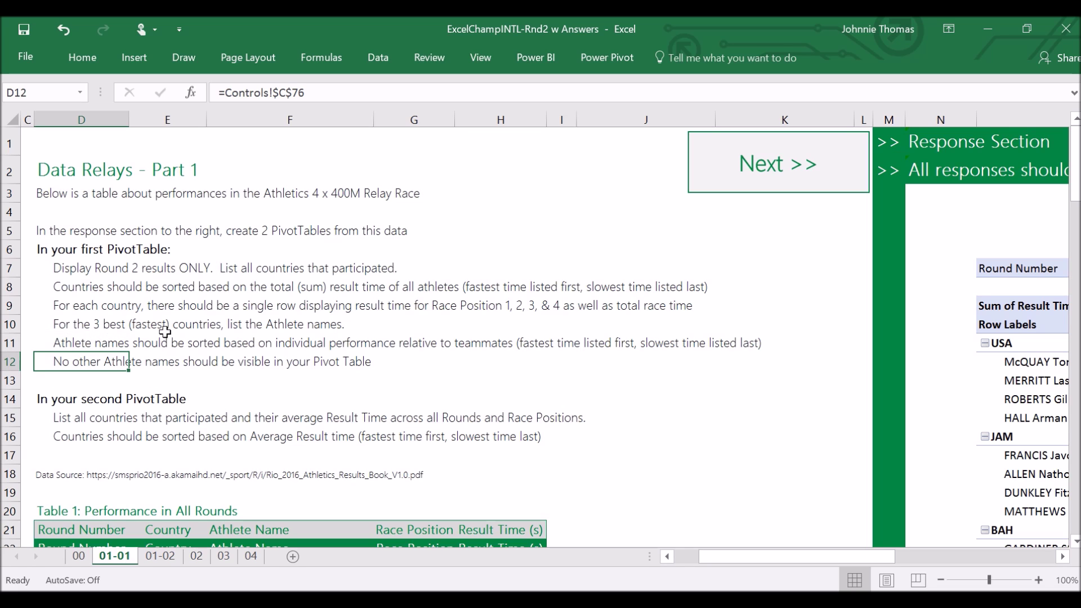
left_click(63, 322)
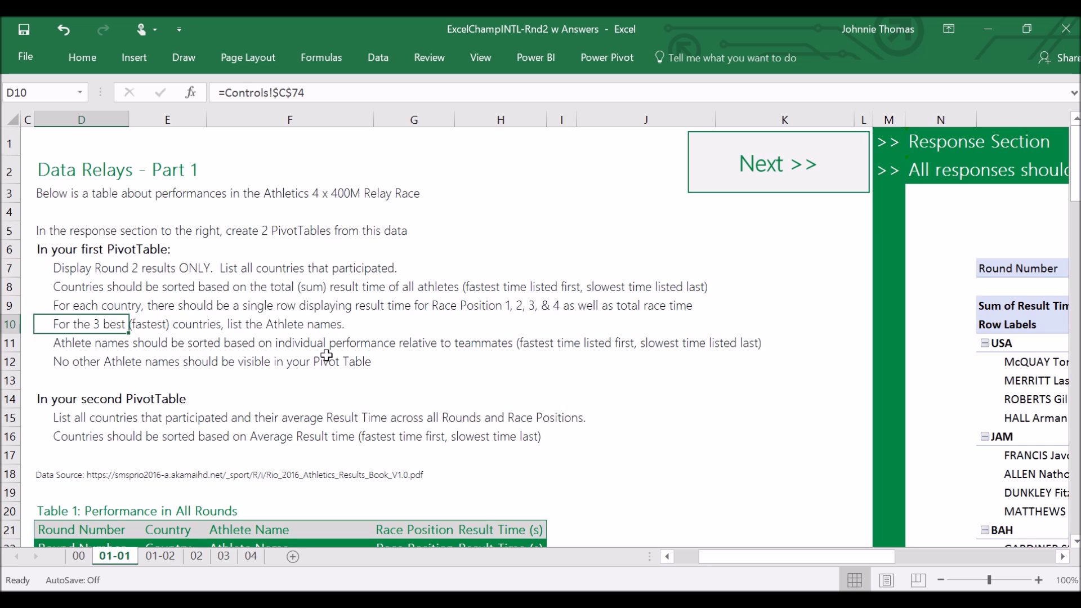
Step: Collapse the athlete rows under USA in the PivotTable and expand them again
left_click_drag(807, 554, 890, 556)
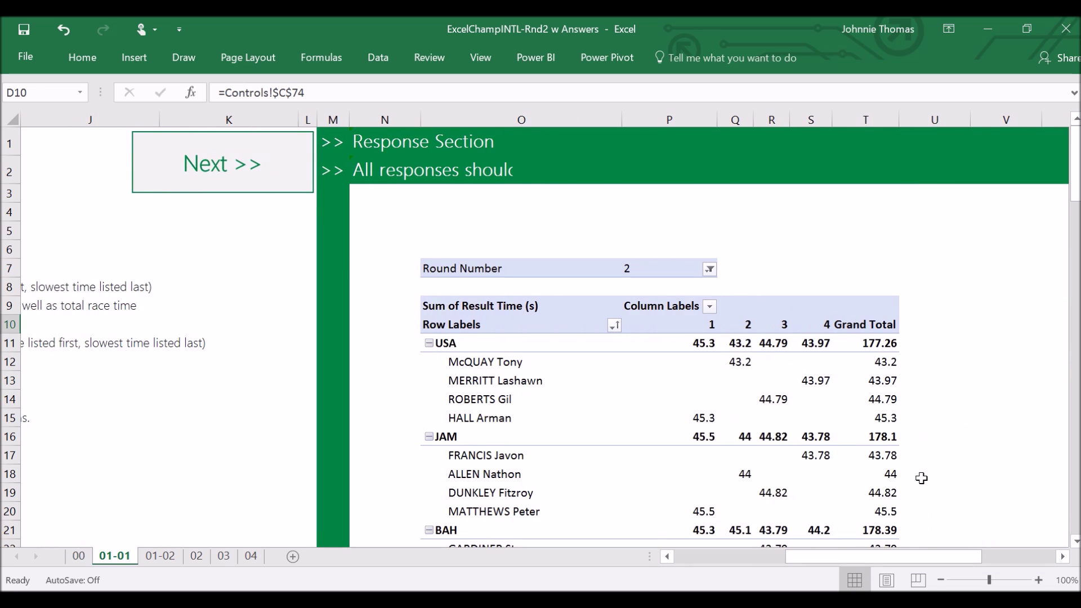
scroll(921, 475, "down", 1)
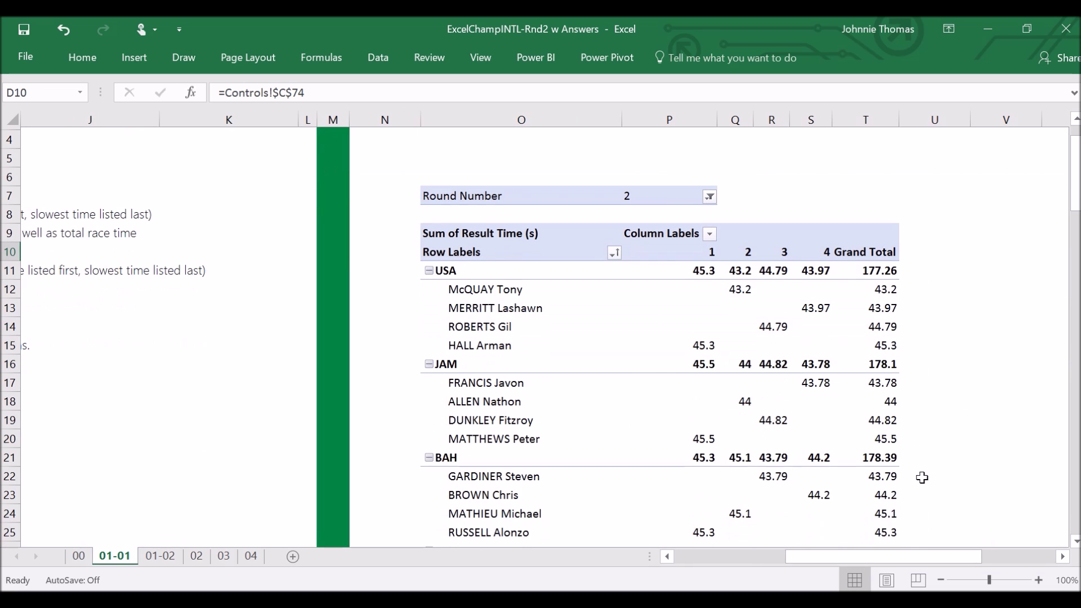
left_click(432, 272)
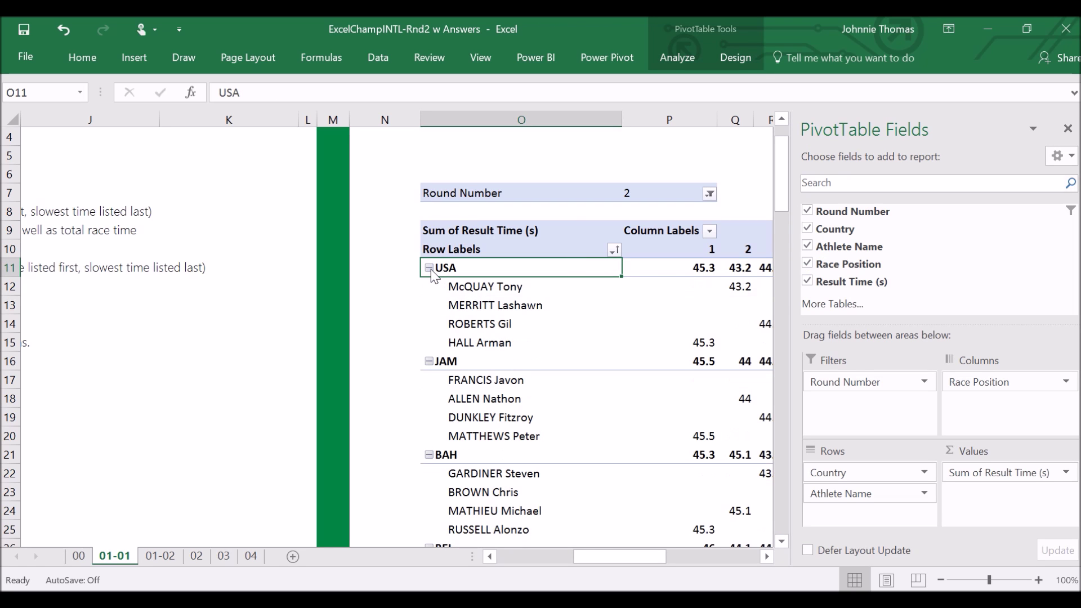
left_click(429, 268)
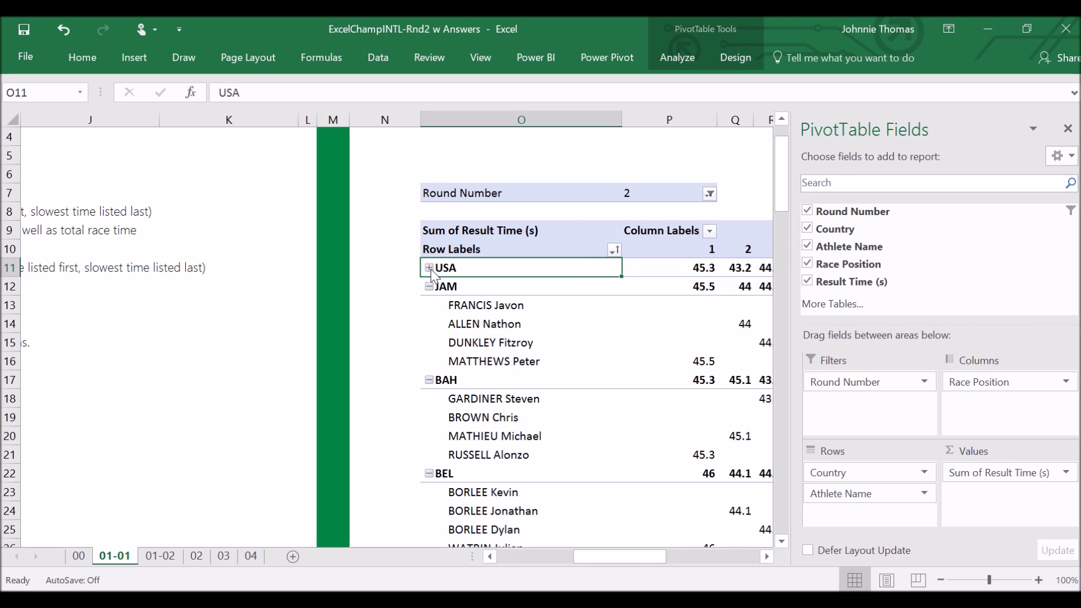
left_click(430, 268)
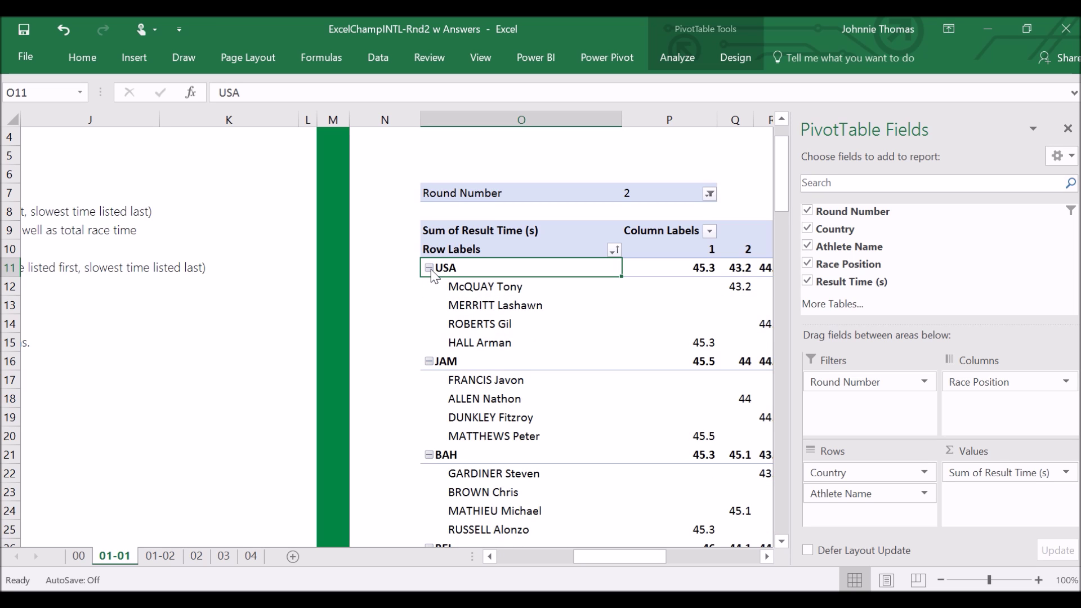
Step: Collapse the athlete rows under BEL in the PivotTable
left_click(767, 558)
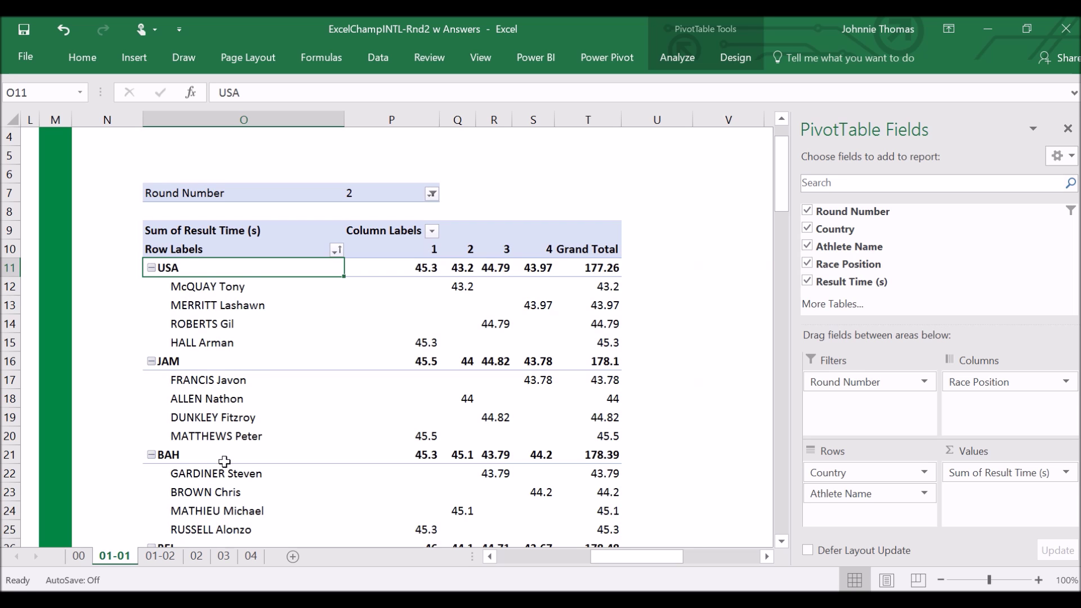
scroll(225, 456, "down", 2)
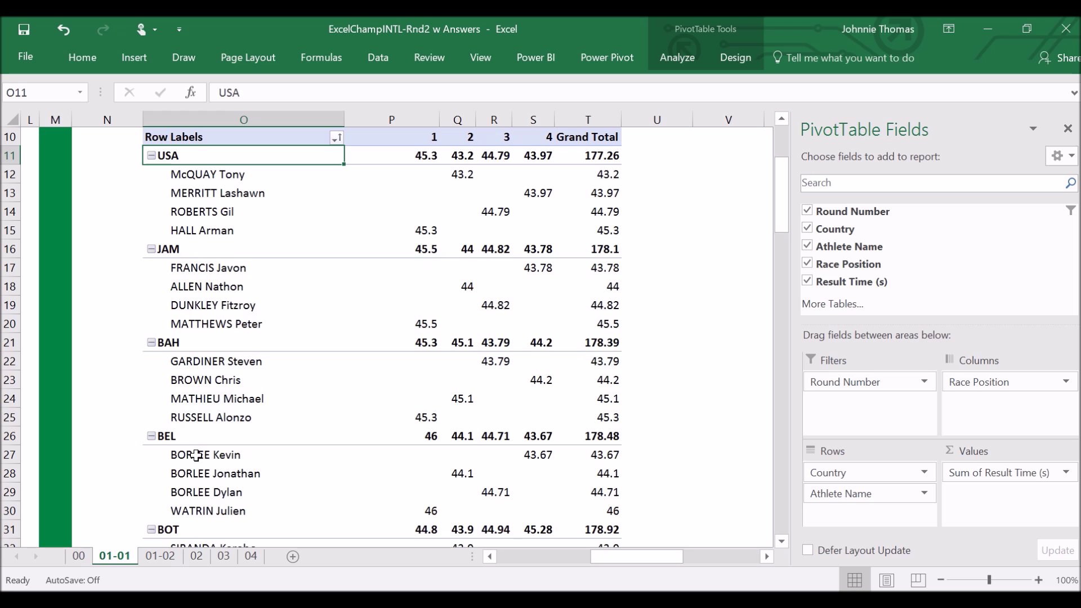
scroll(204, 456, "down", 2)
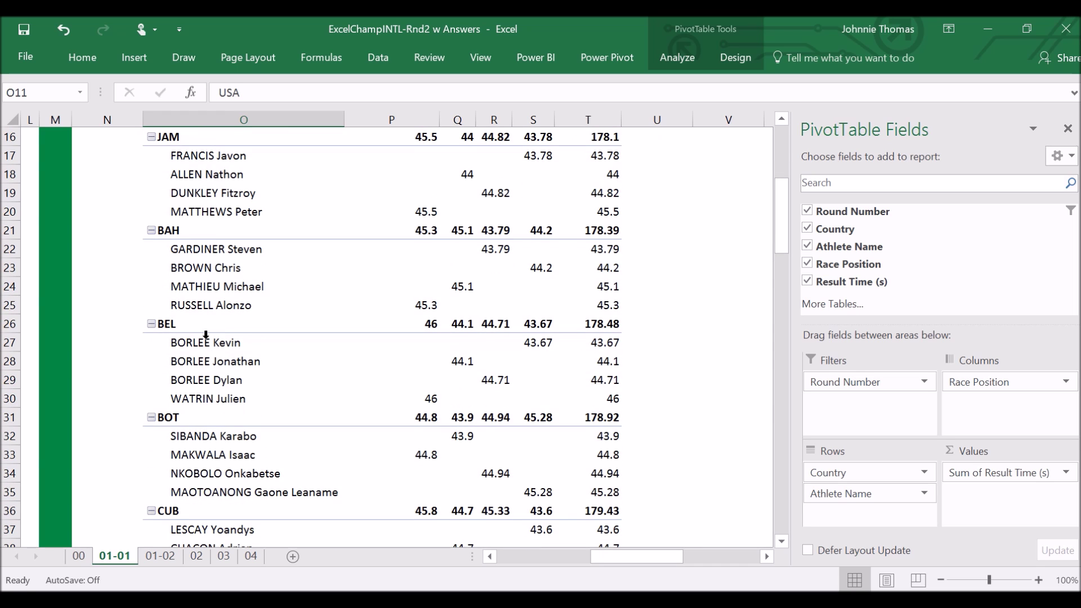
left_click(152, 324)
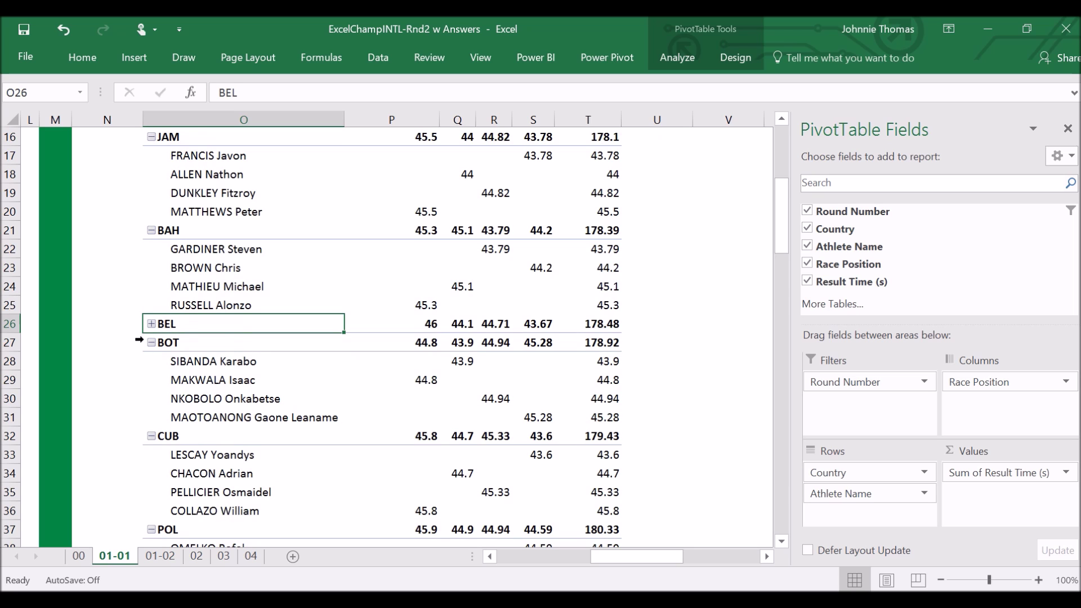
left_click(152, 324)
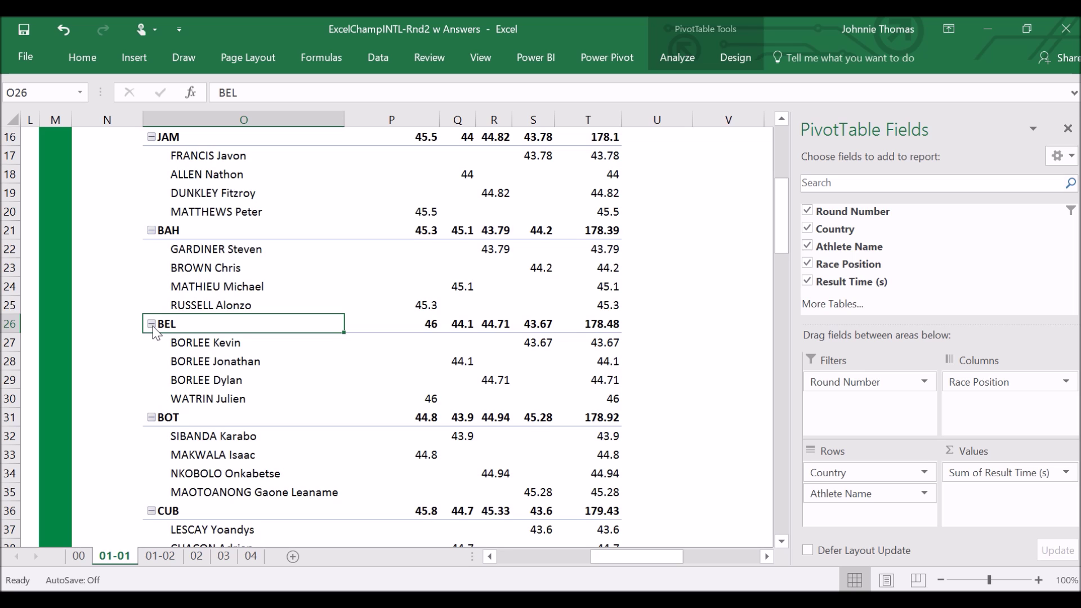
left_click(151, 325)
left_click(151, 325)
left_click(151, 325)
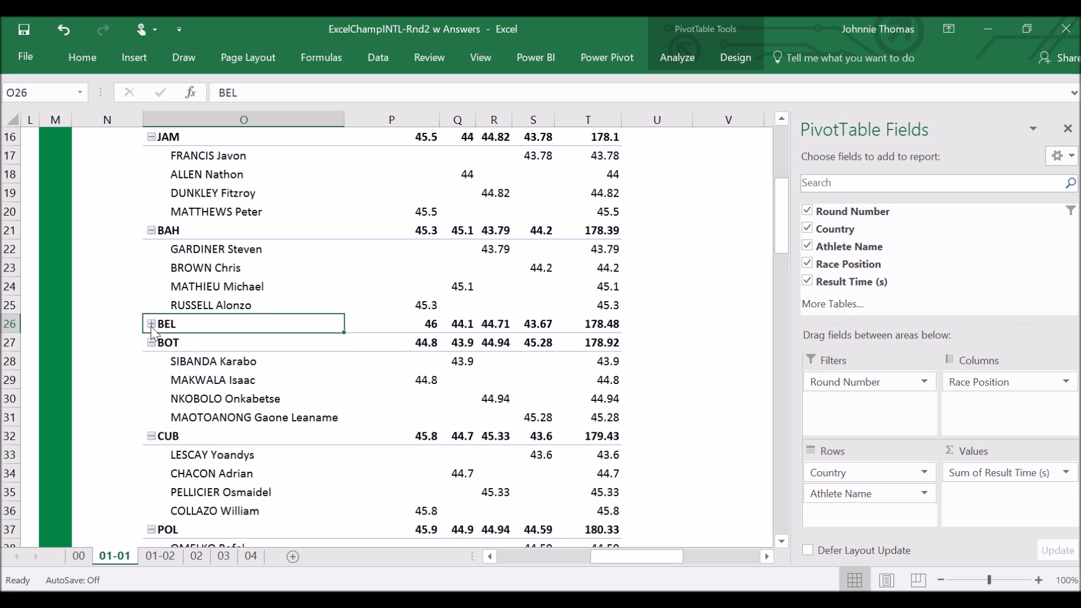
Step: Collapse the athlete rows under BOT in the PivotTable
right_click(177, 345)
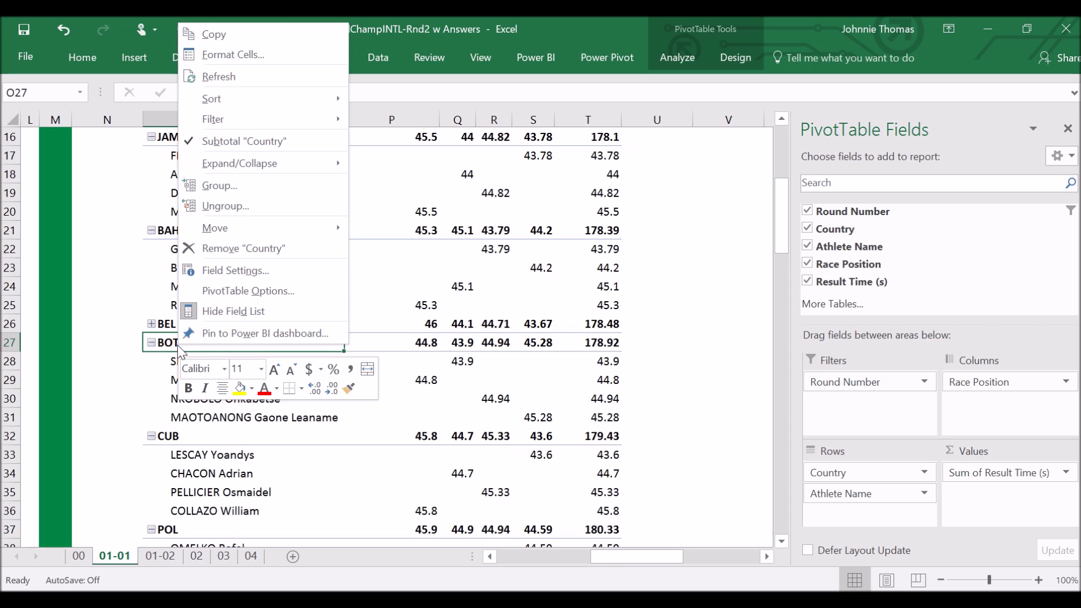
mouse_move(295, 179)
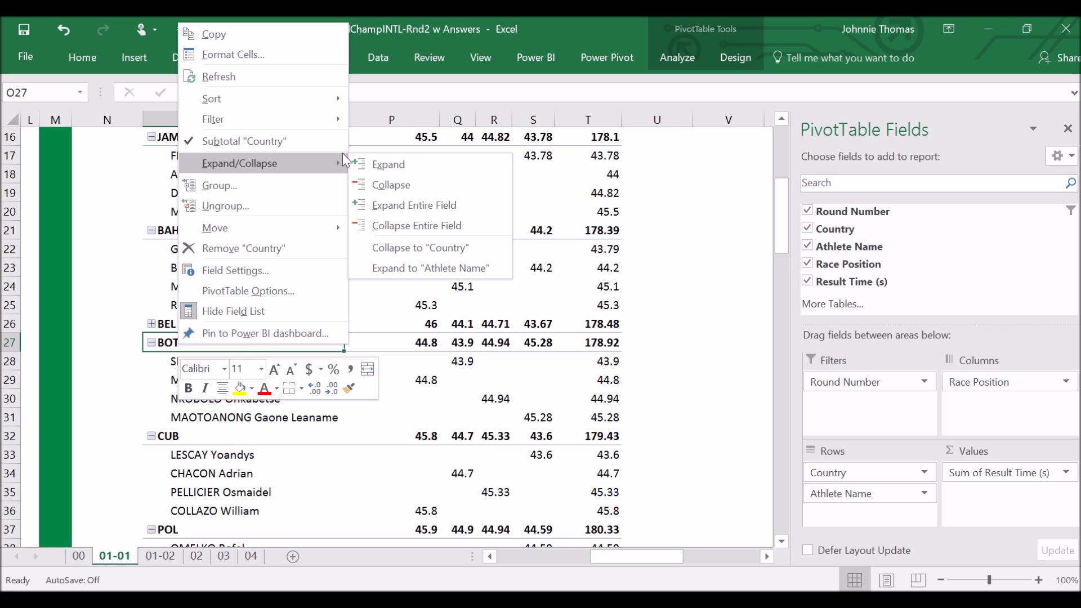
left_click(394, 184)
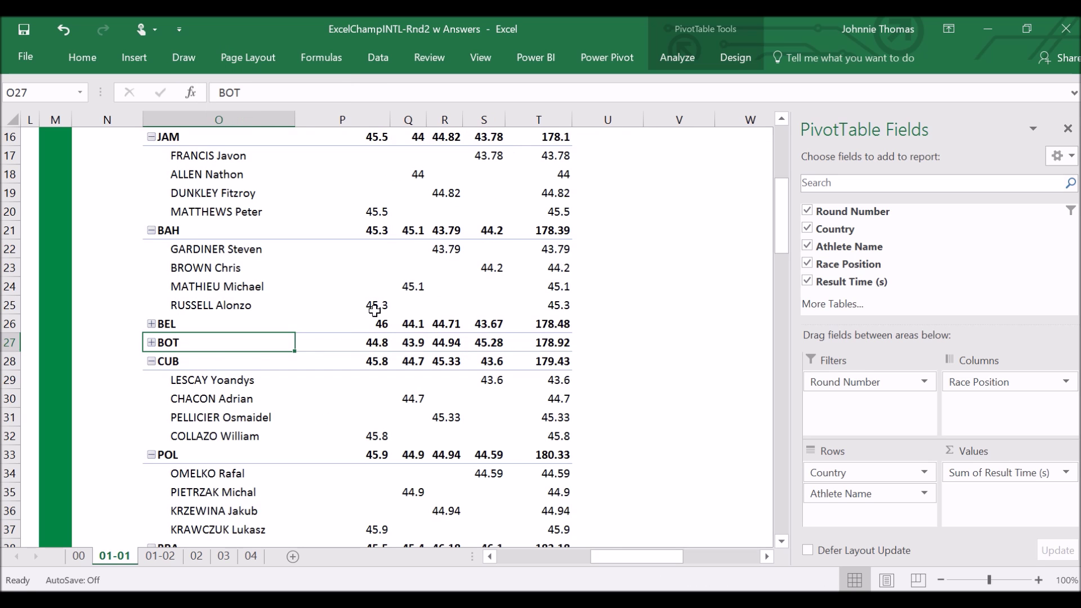
scroll(367, 398, "up", 3)
scroll(368, 393, "down", 3)
Step: Collapse the entire Country field so that every country hides its athlete names
right_click(178, 342)
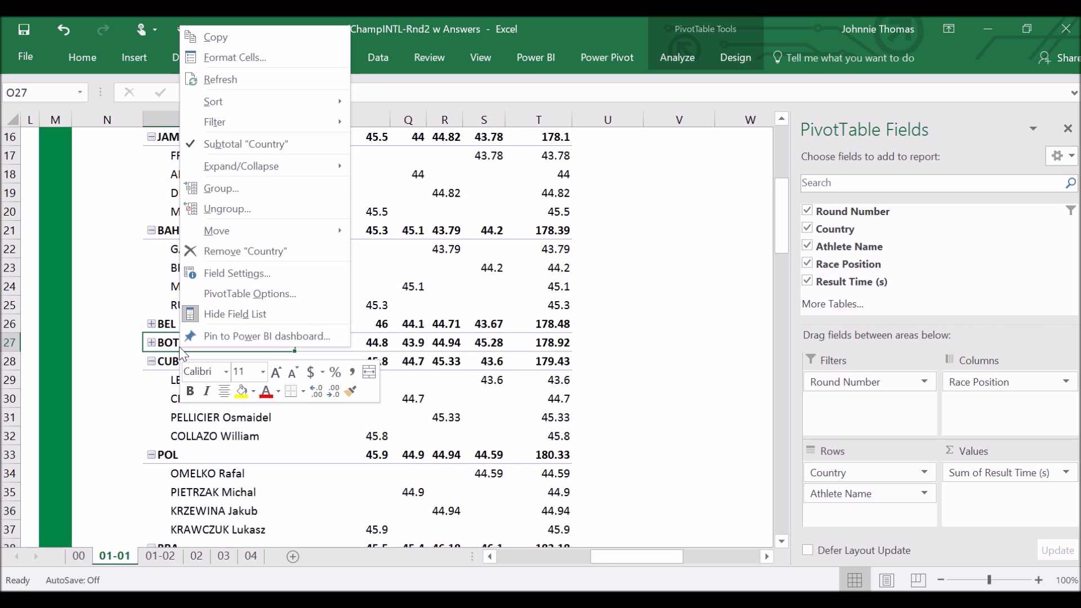
mouse_move(325, 170)
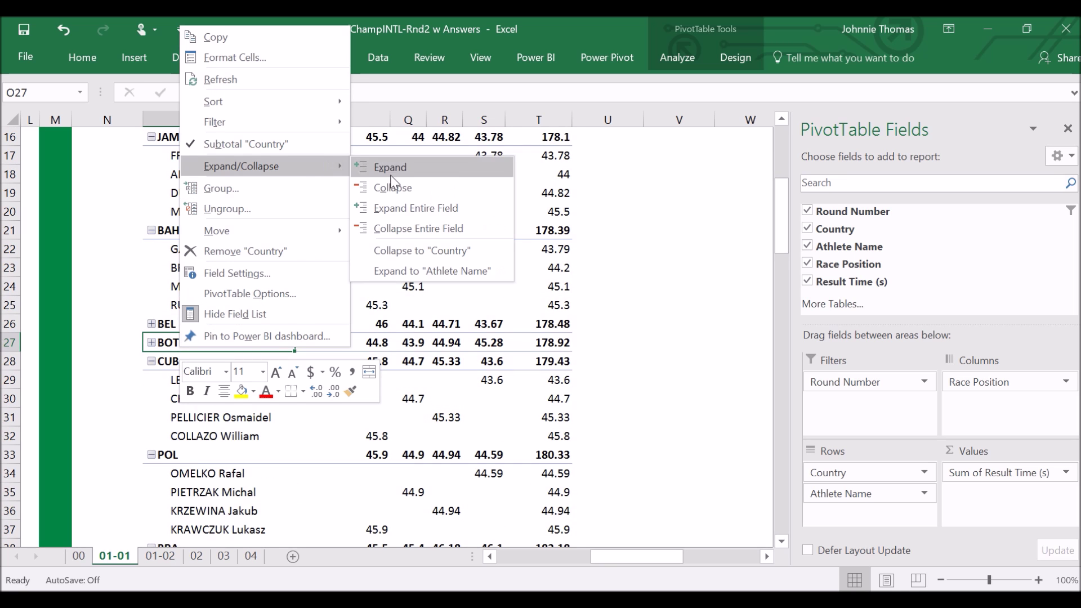
left_click(441, 226)
scroll(234, 338, "up", 5)
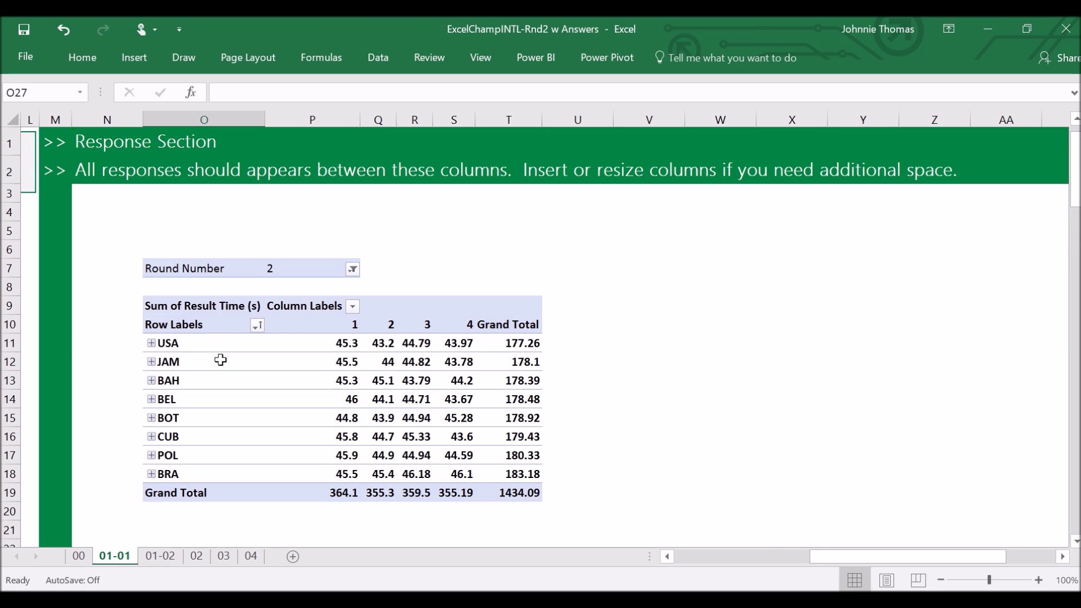
Step: Expand USA, JAM and BAH to show athlete names for the three fastest countries only
left_click(151, 343)
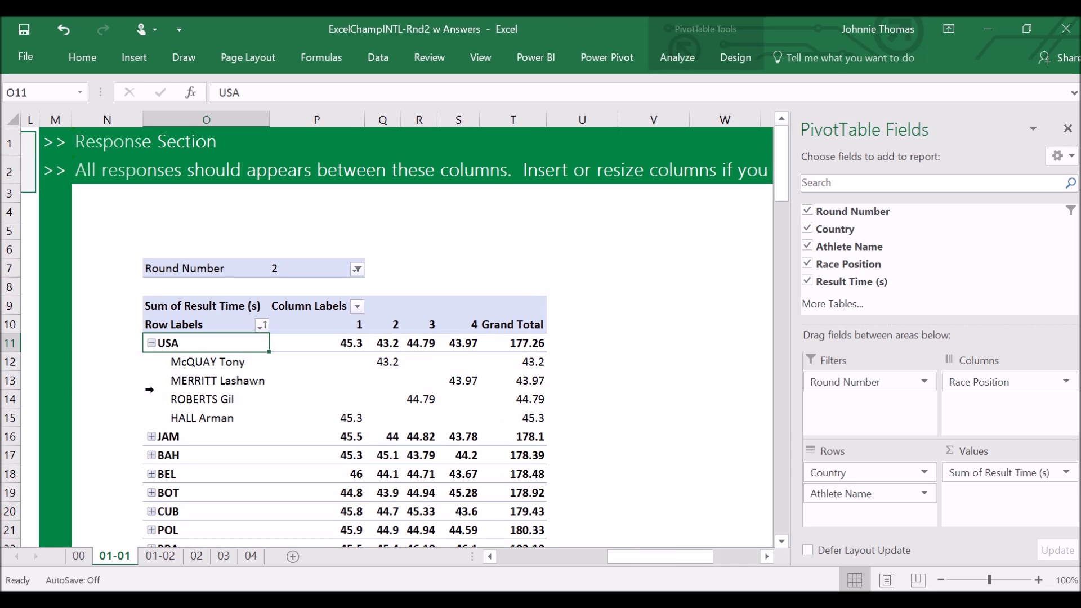
left_click(150, 437)
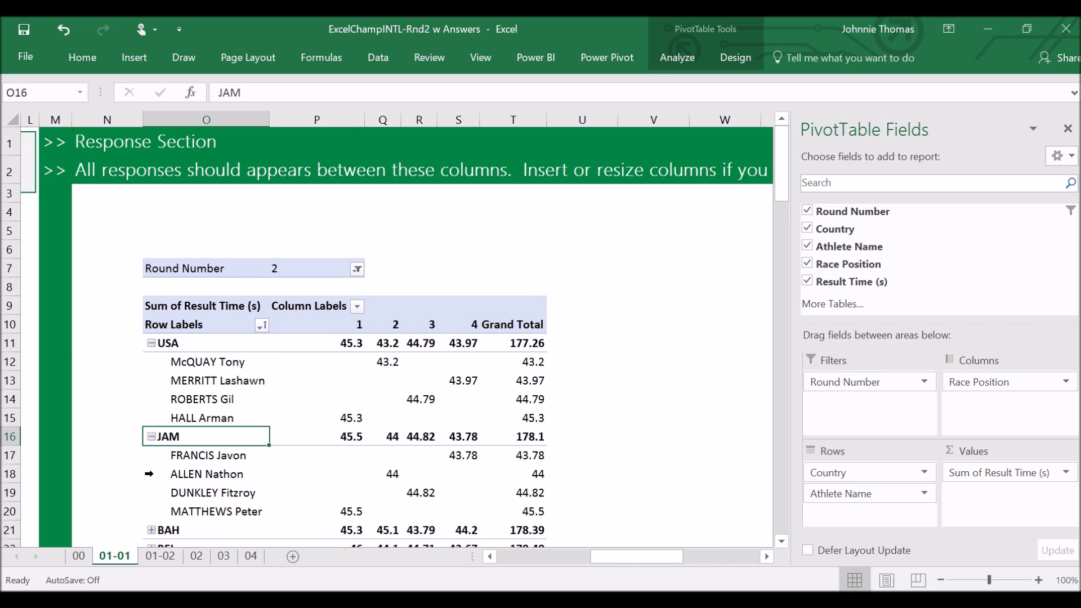
left_click(151, 530)
scroll(306, 495, "down", 3)
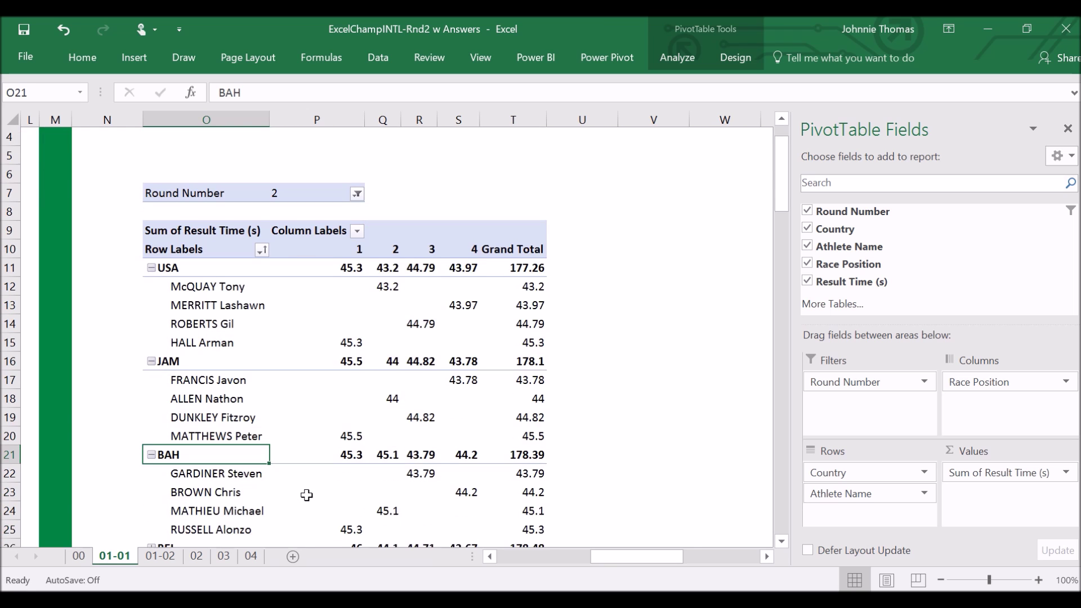
scroll(306, 479, "up", 1)
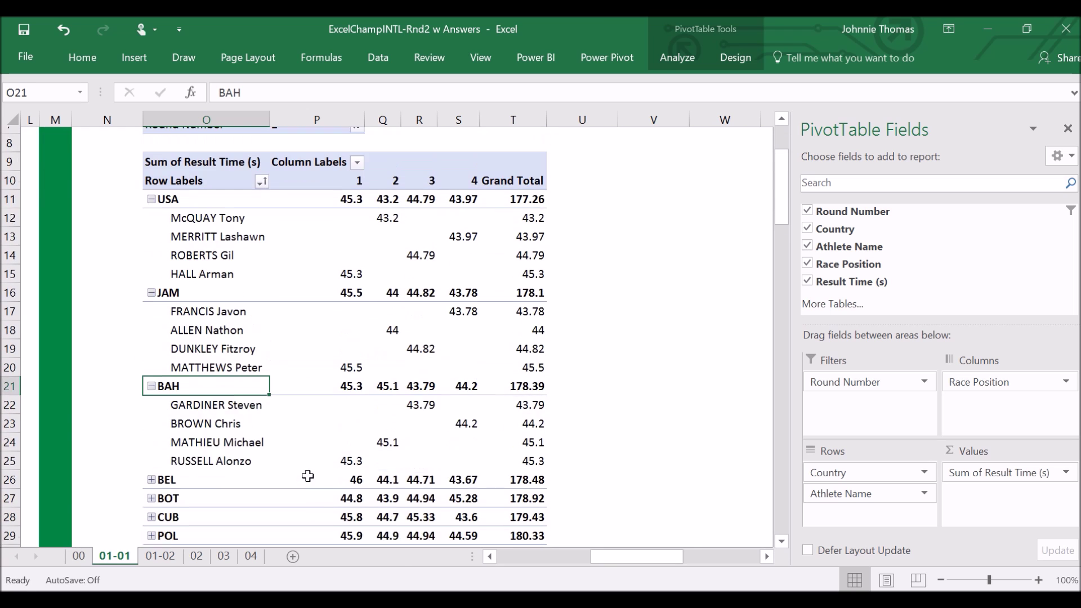
Step: Check the sort order of the USA, JAM and BAH totals and of the athletes' times under USA and JAM
left_click(304, 138)
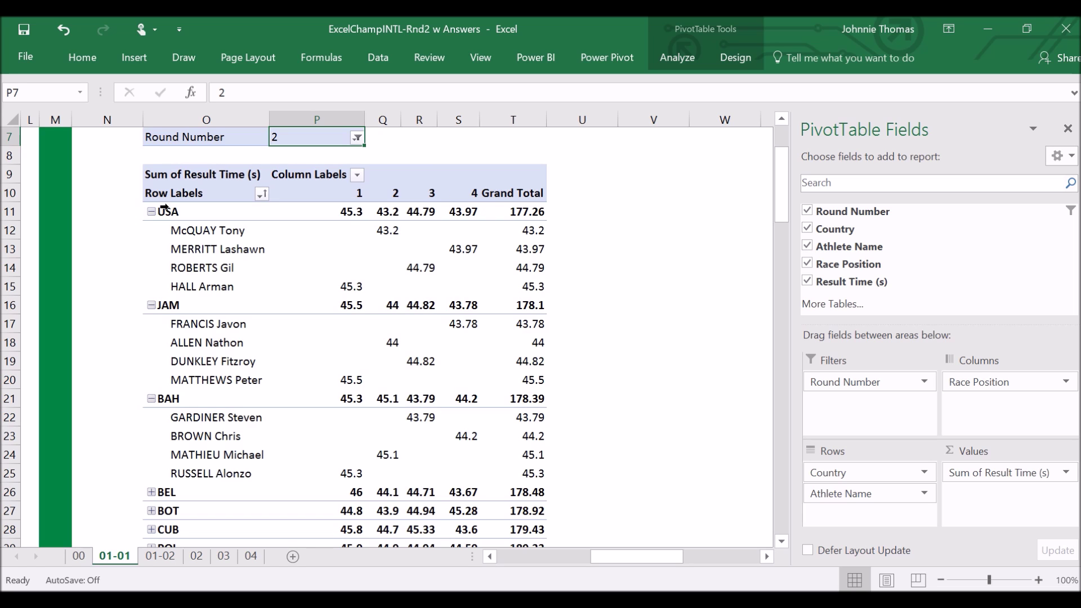
left_click(189, 211)
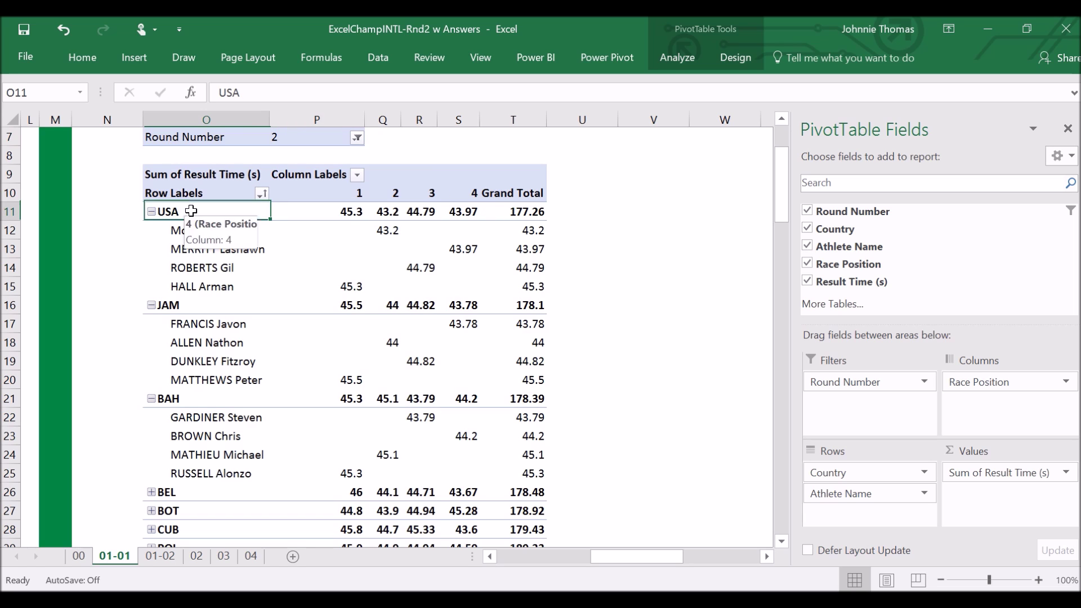
left_click(529, 209)
left_click(542, 304)
left_click(532, 401)
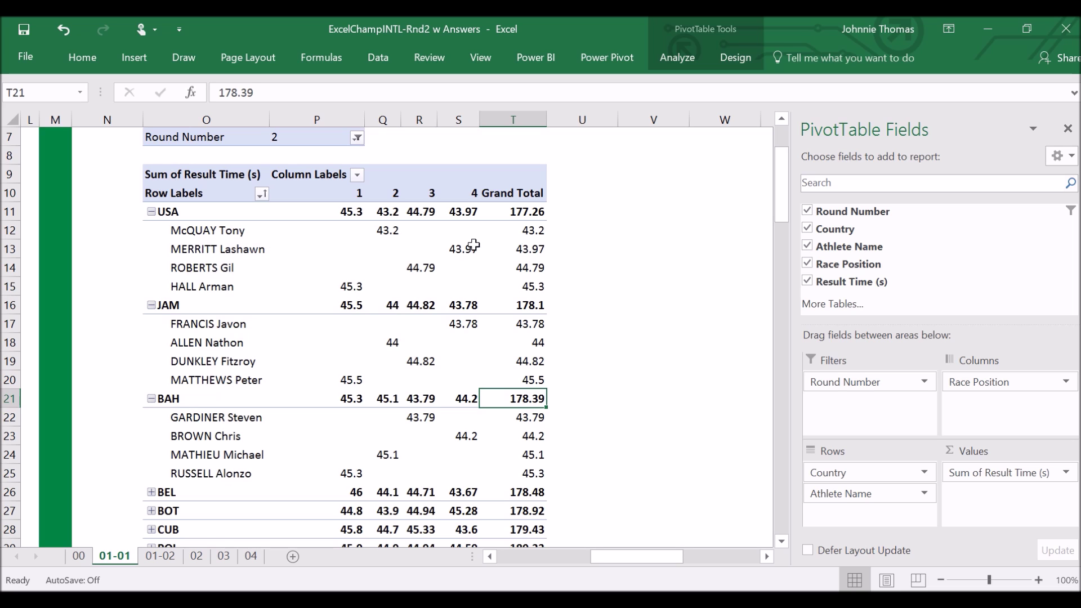
left_click(532, 230)
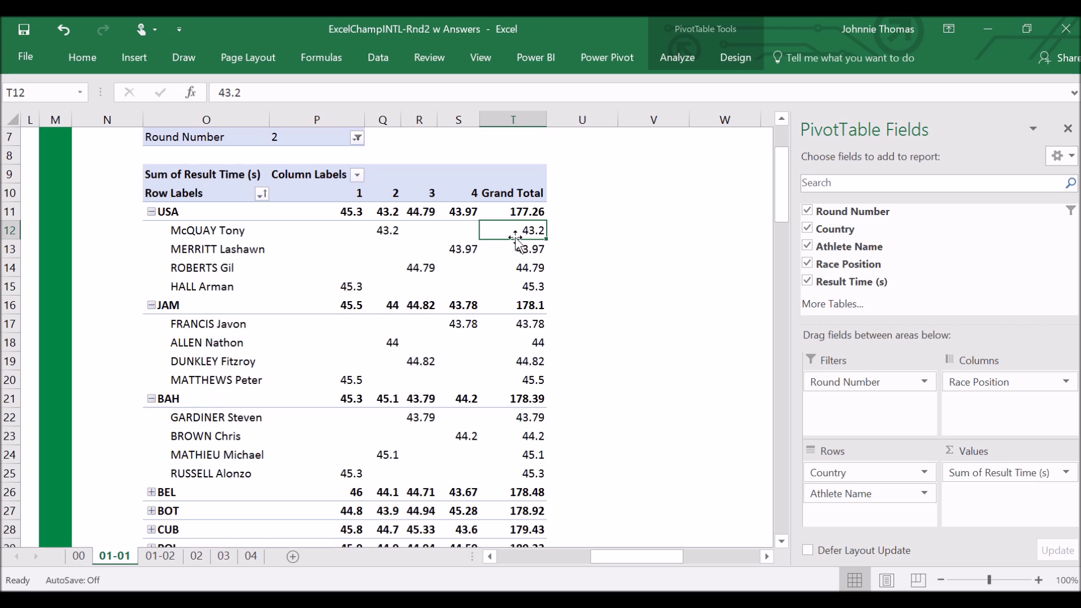
left_click(522, 289)
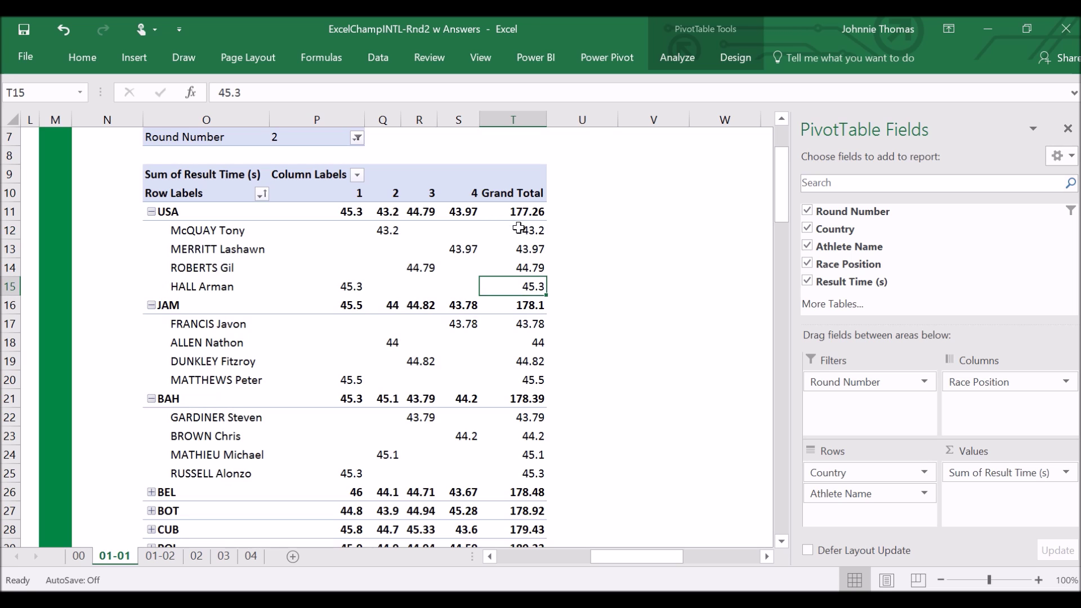
left_click_drag(524, 230, 521, 287)
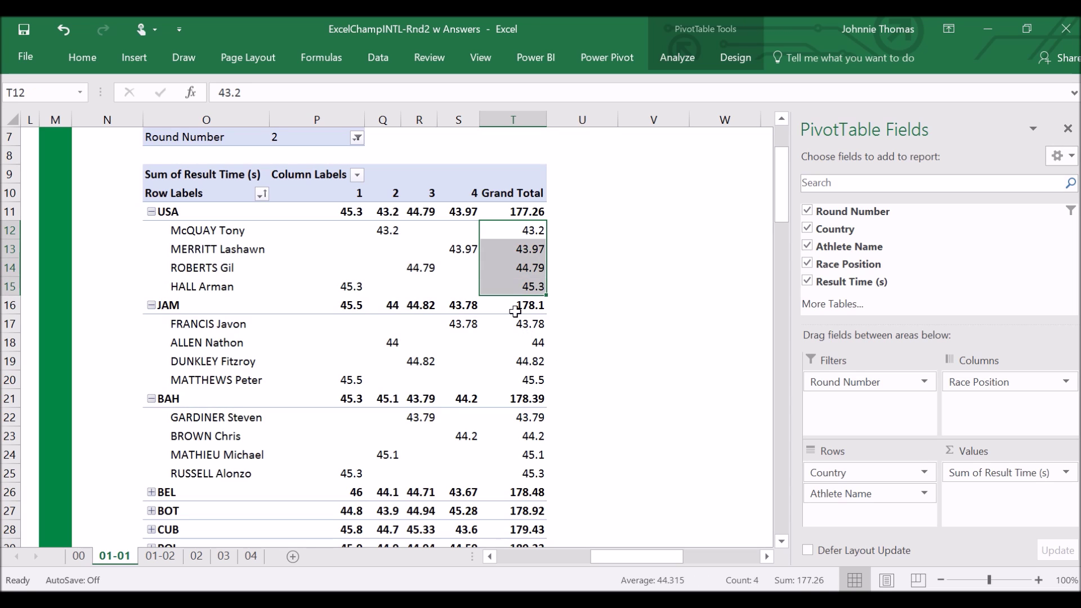
left_click_drag(515, 324, 523, 383)
left_click(529, 380)
scroll(563, 382, "down", 1)
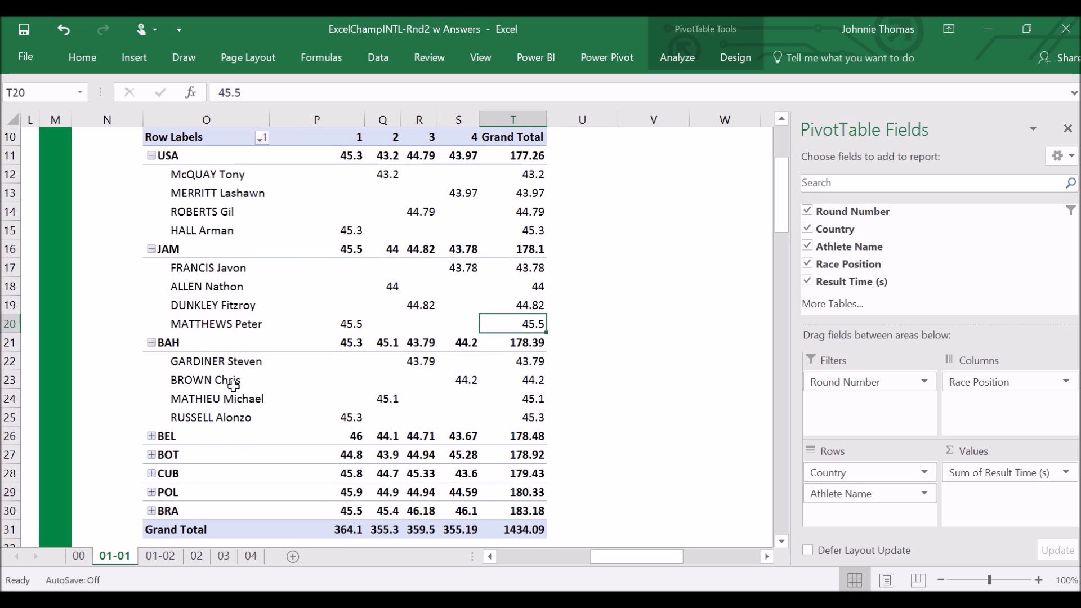
Step: Check the collapsed country rows from BEL to BRA for hidden athlete names
left_click(211, 439)
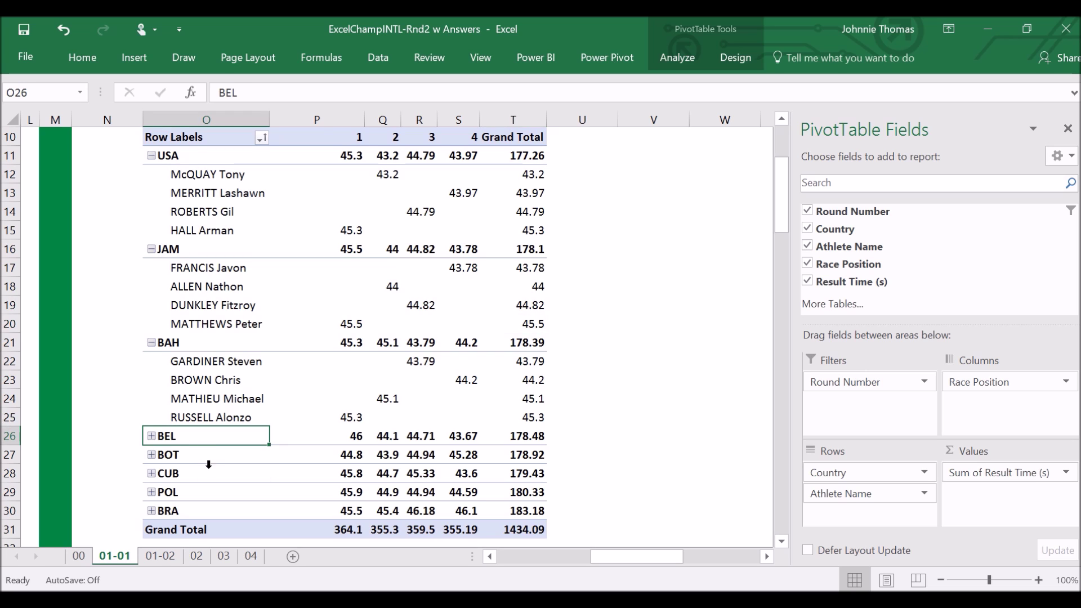
left_click(201, 454)
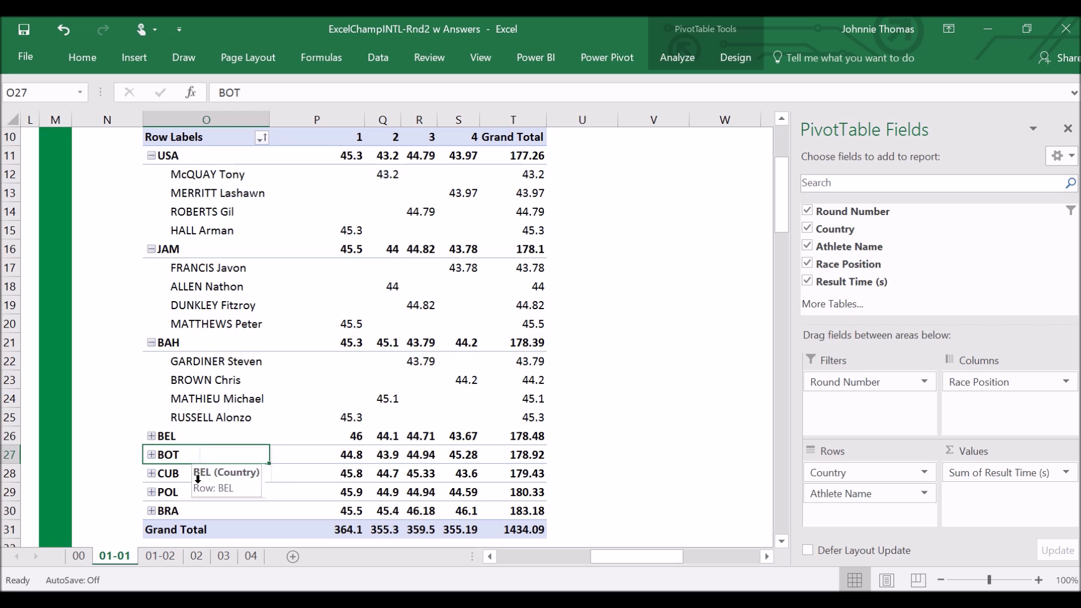
left_click(182, 515)
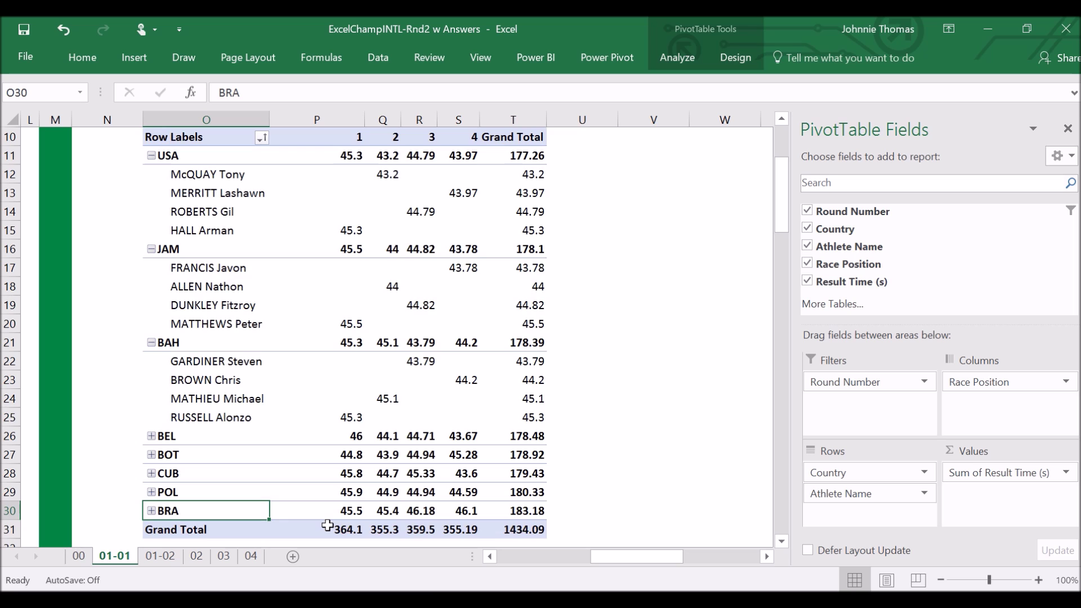
scroll(327, 507, "up", 2)
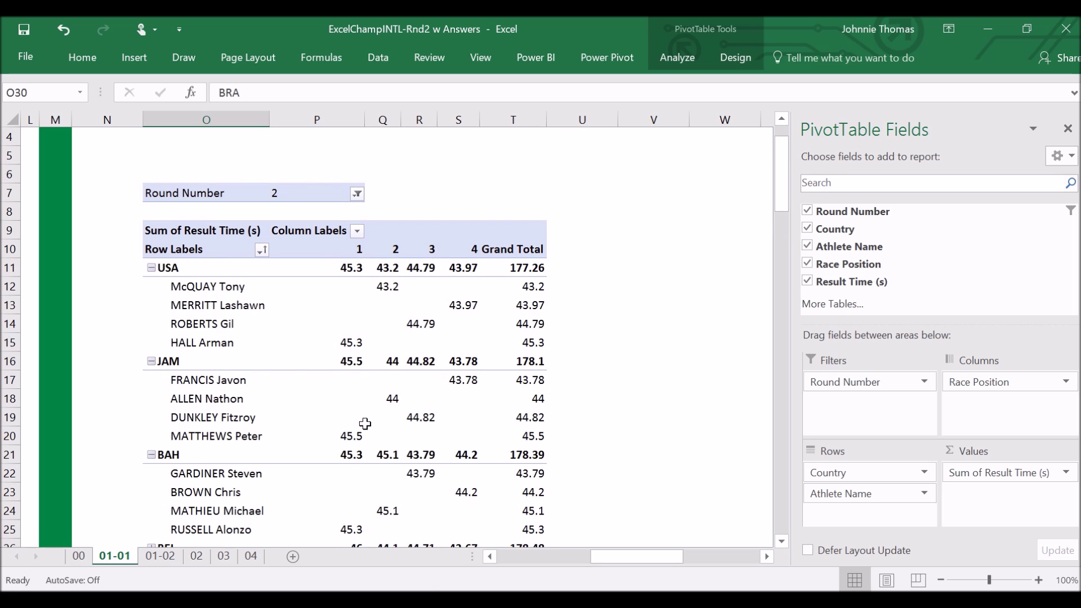
mouse_move(365, 423)
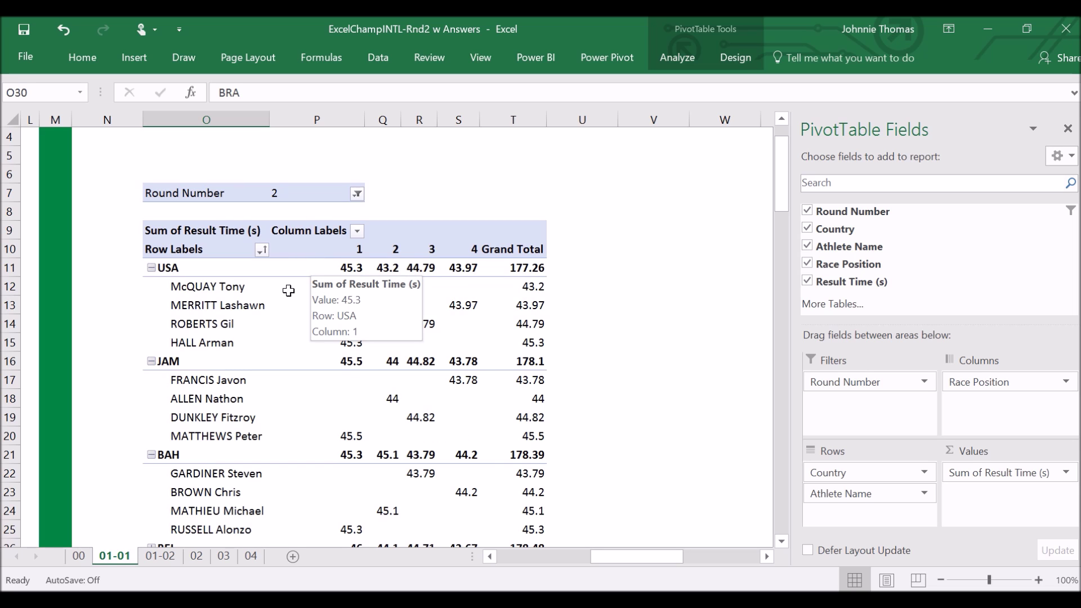
Step: Turn off the country subtotals in the PivotTable
left_click(720, 68)
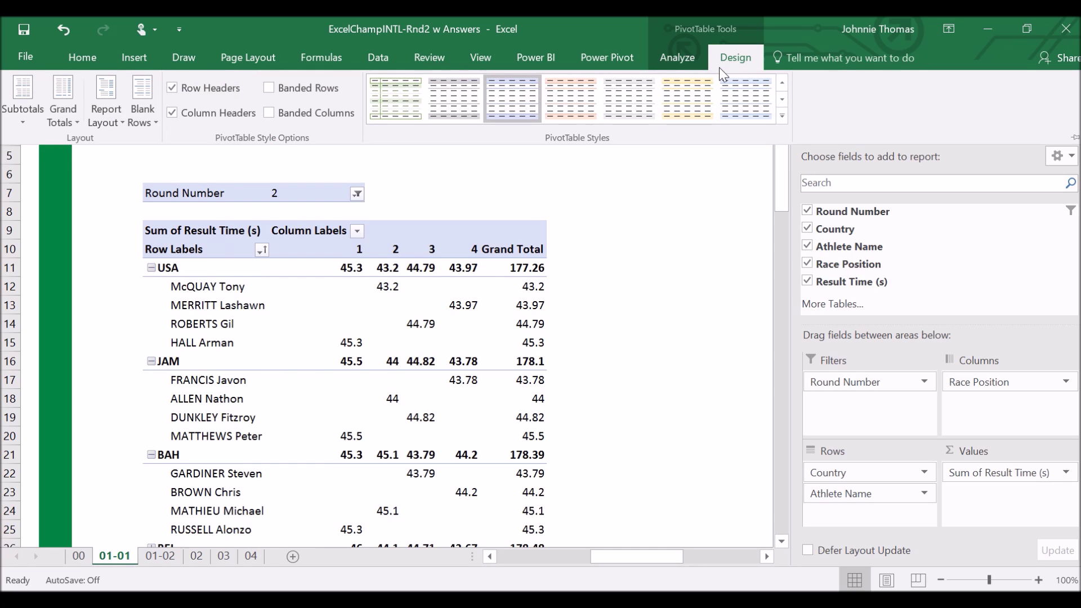
left_click(353, 315)
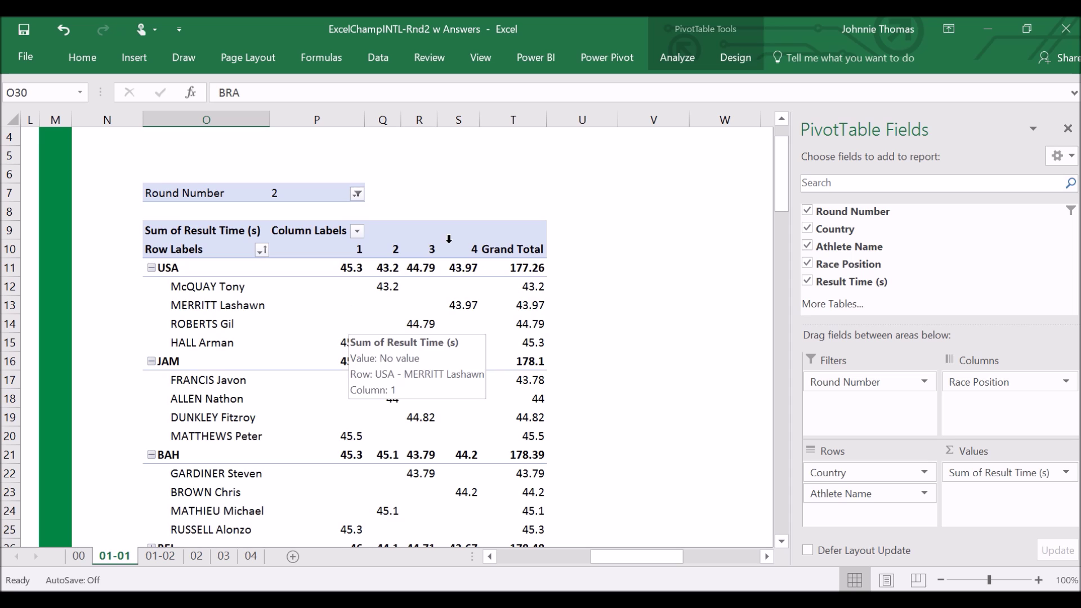
left_click(734, 57)
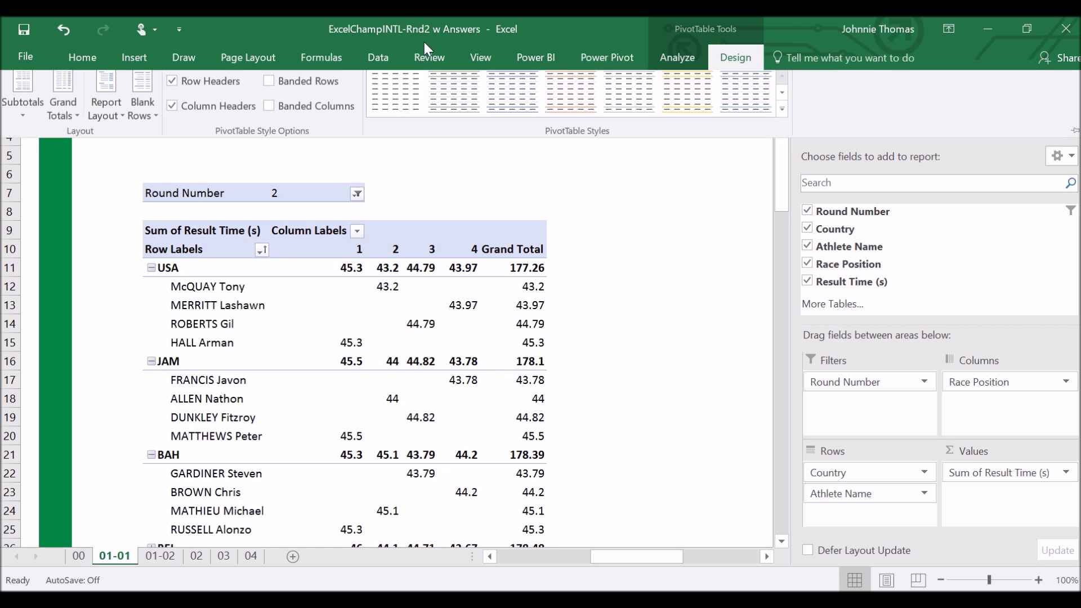
left_click(15, 119)
left_click(24, 149)
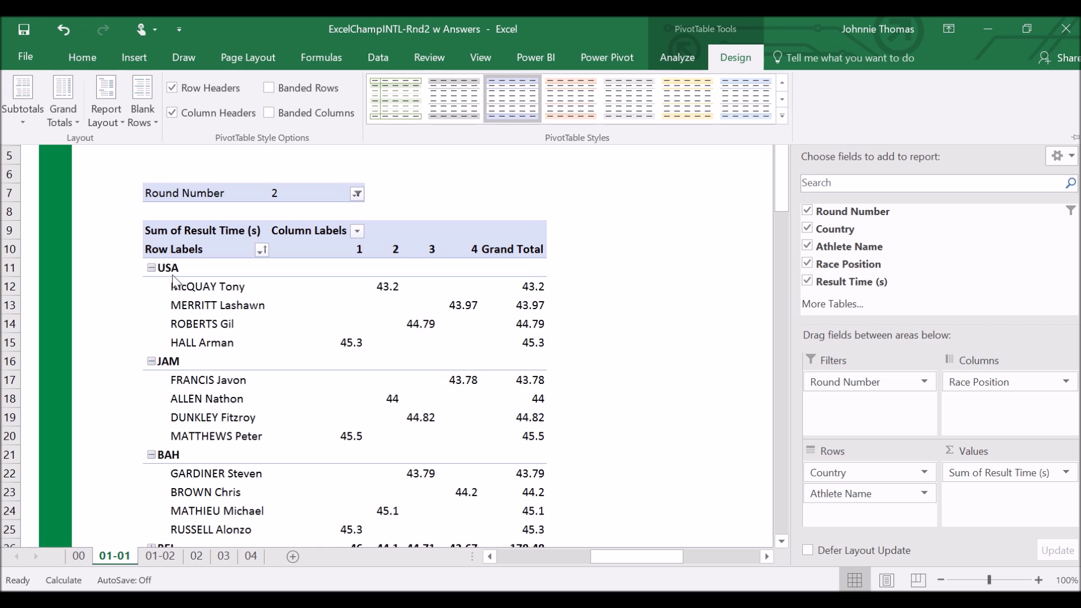
Step: Undo the subtotal change and return to the beginning of the PivotTable
left_click(69, 28)
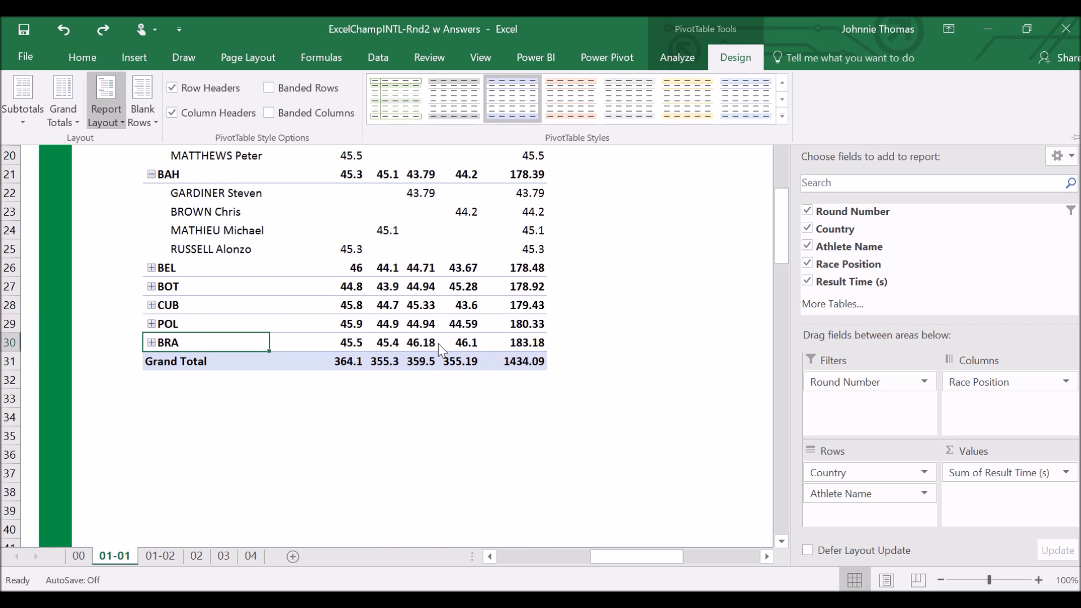
left_click(786, 210)
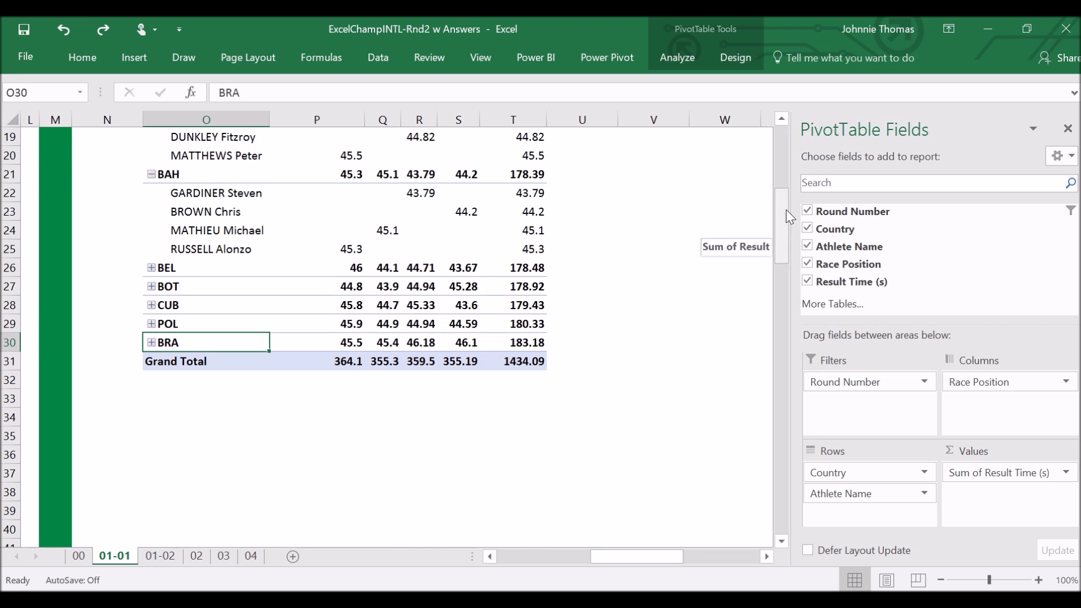
scroll(786, 209, "up", 6)
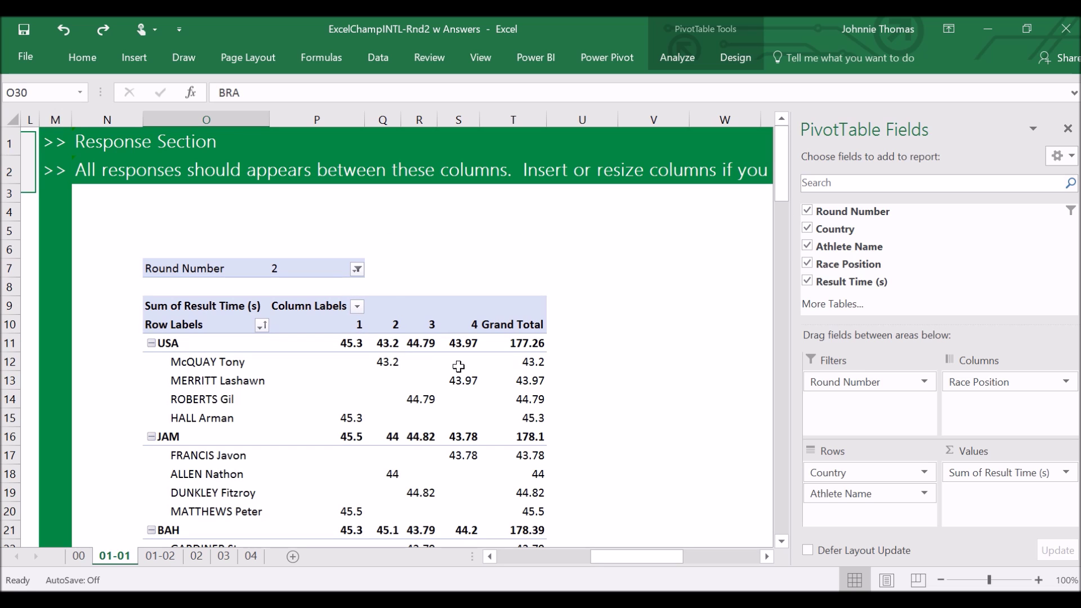
Step: Turn off the PivotTable's grand totals for rows and columns, and undo that change
left_click(419, 380)
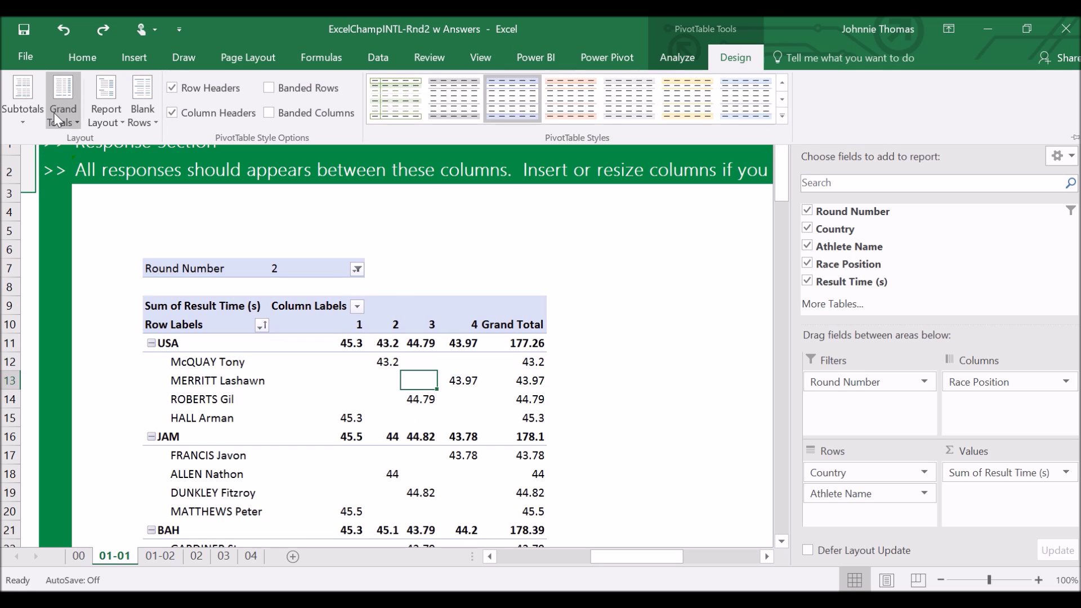
left_click(63, 104)
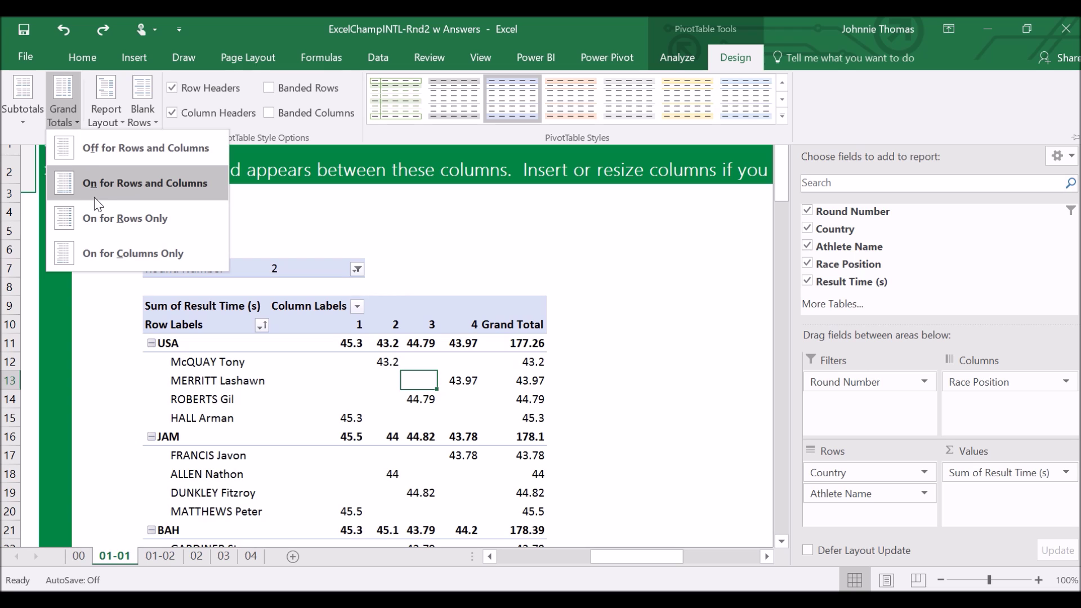
left_click(113, 157)
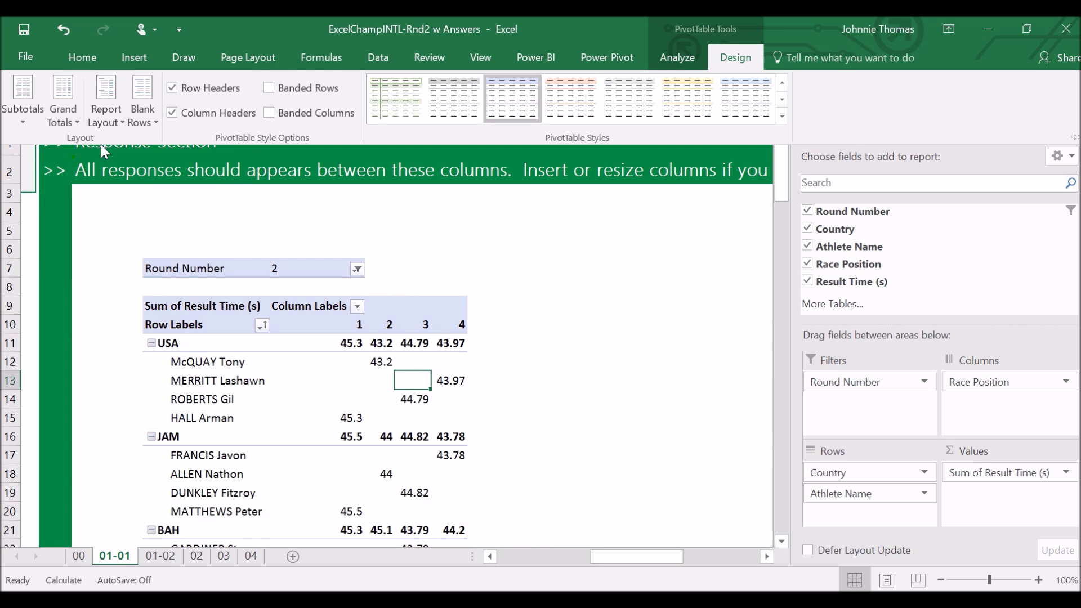
left_click(66, 35)
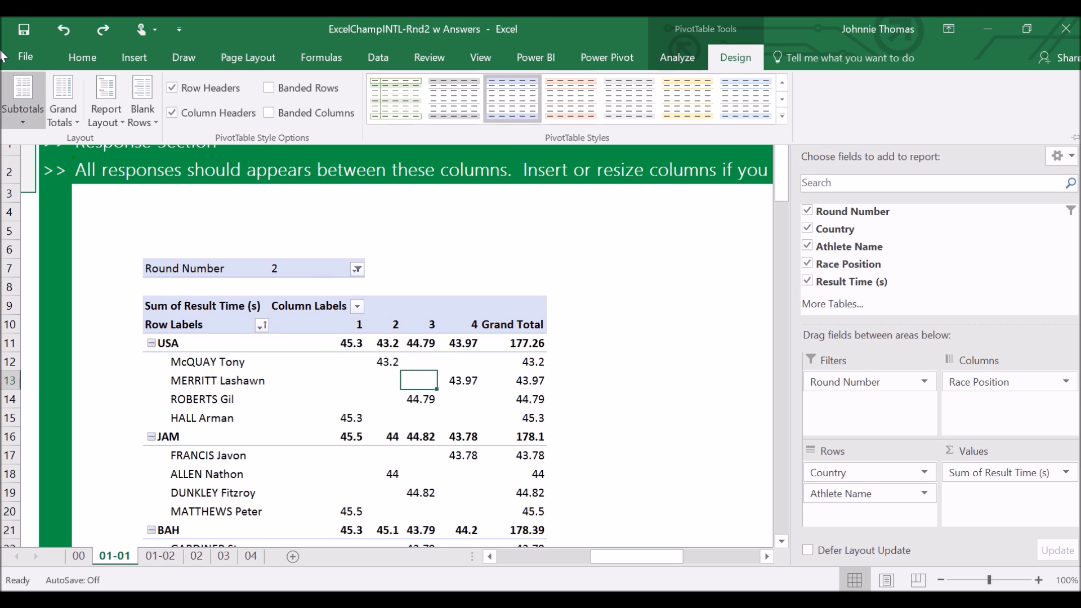
Step: Show the PivotTable in tabular form and repeat all item labels
left_click(106, 117)
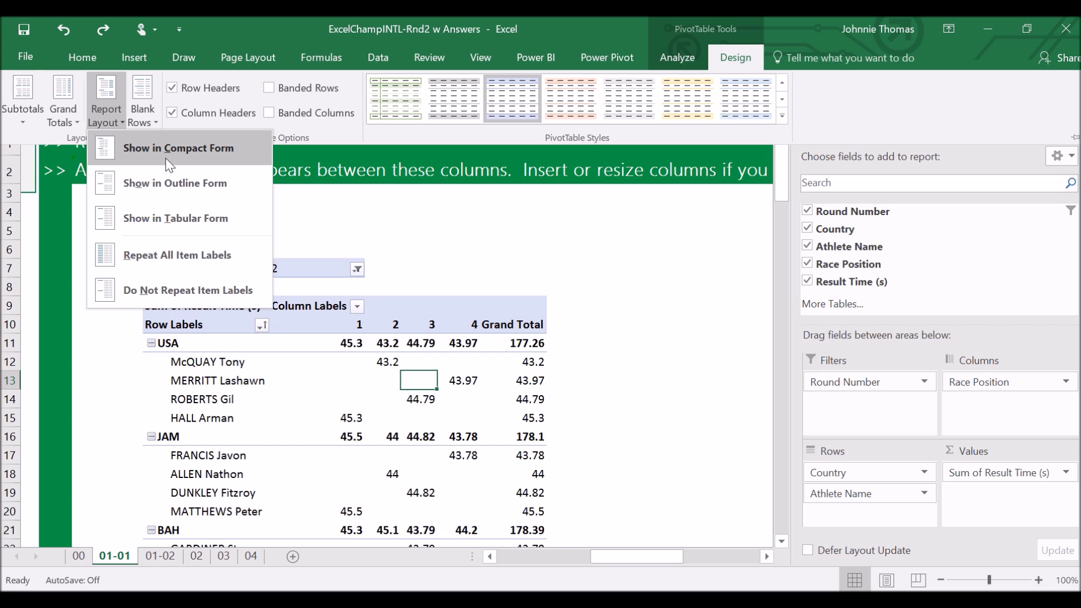
left_click(164, 219)
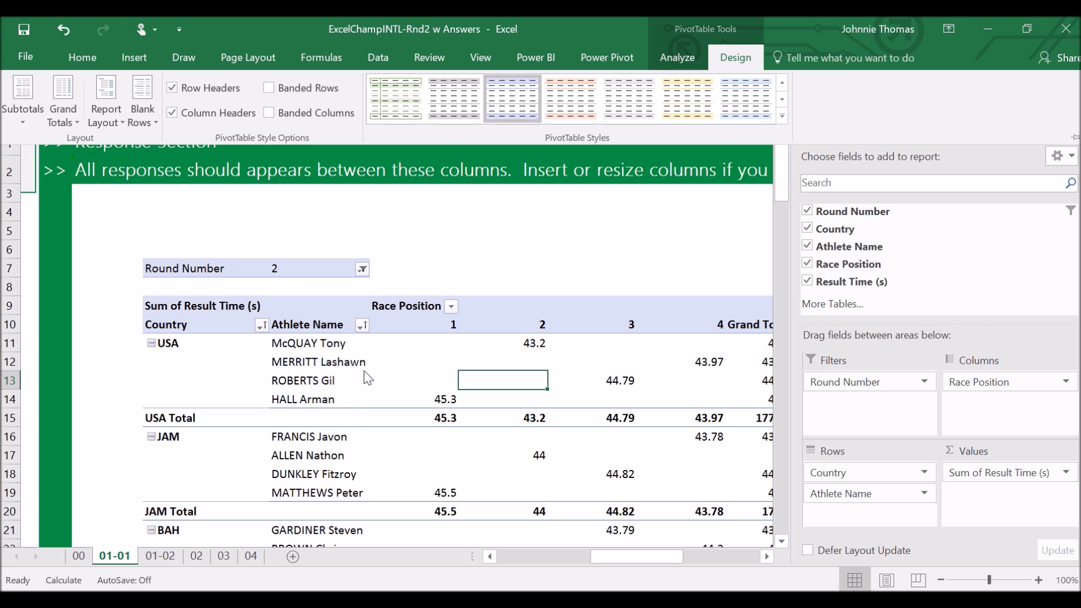
left_click(116, 125)
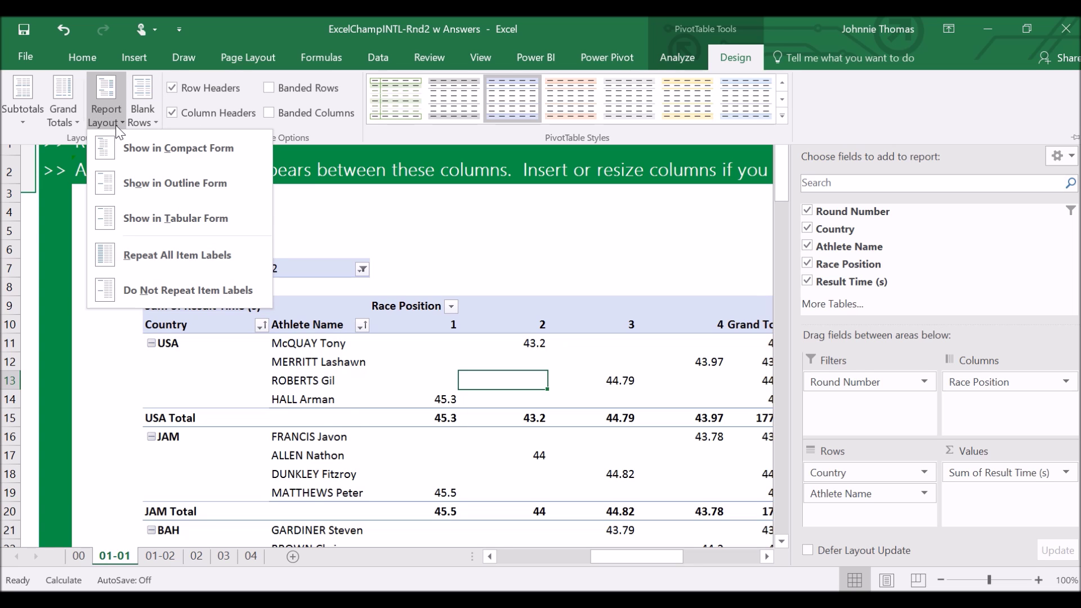
left_click(211, 255)
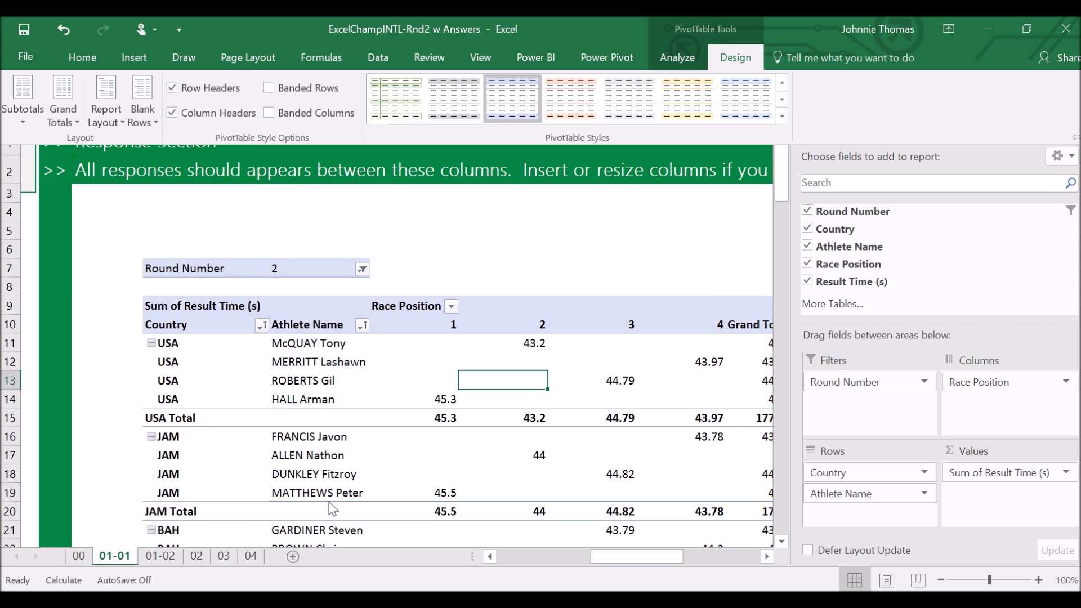
Step: Undo the repeated item labels and the tabular layout of the PivotTable
left_click(63, 32)
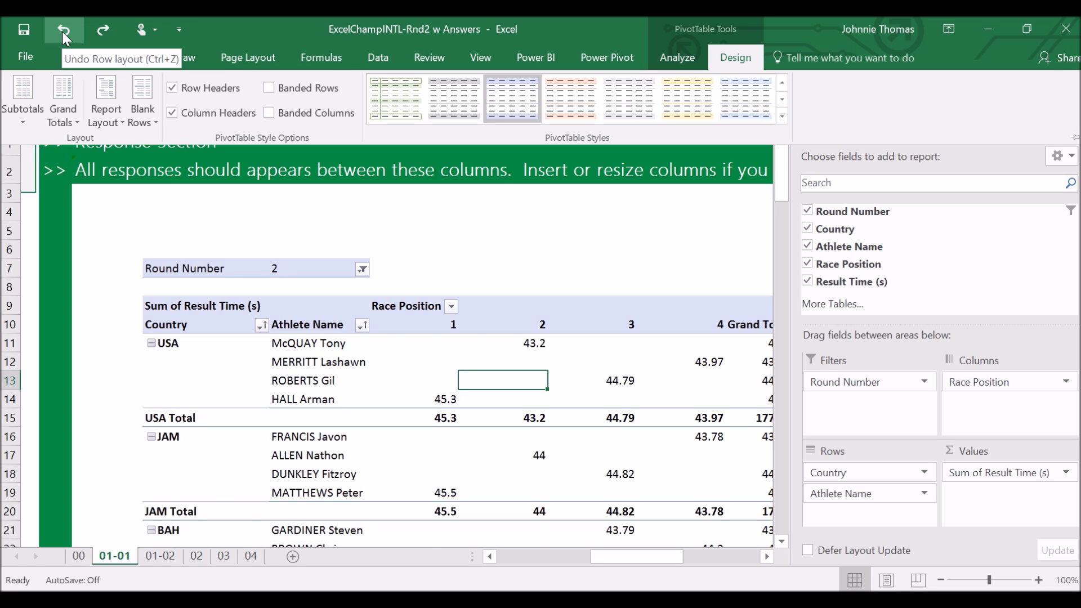
left_click(62, 32)
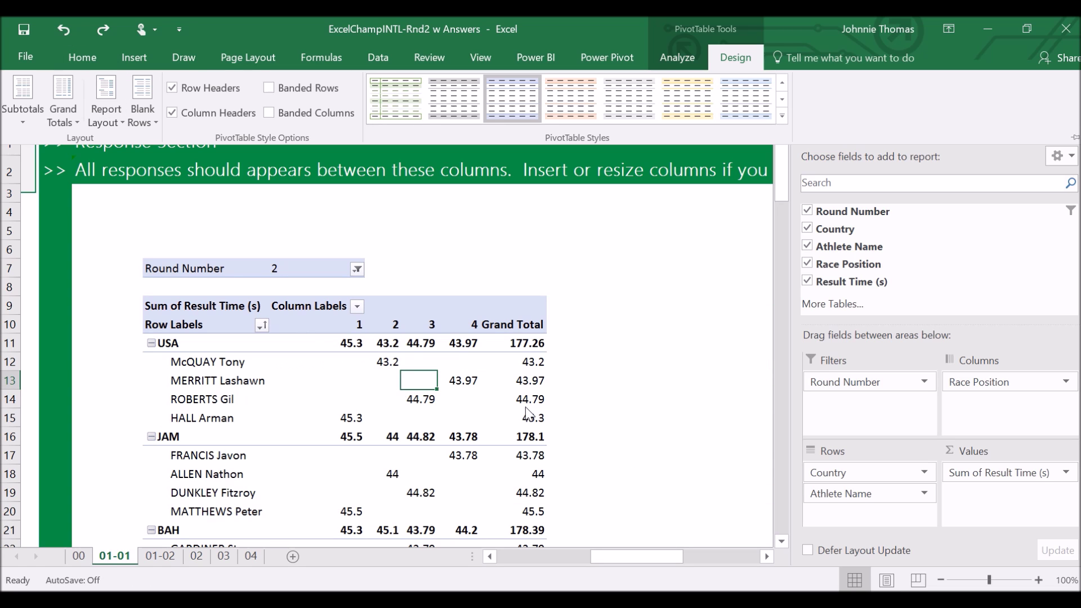
left_click(433, 215)
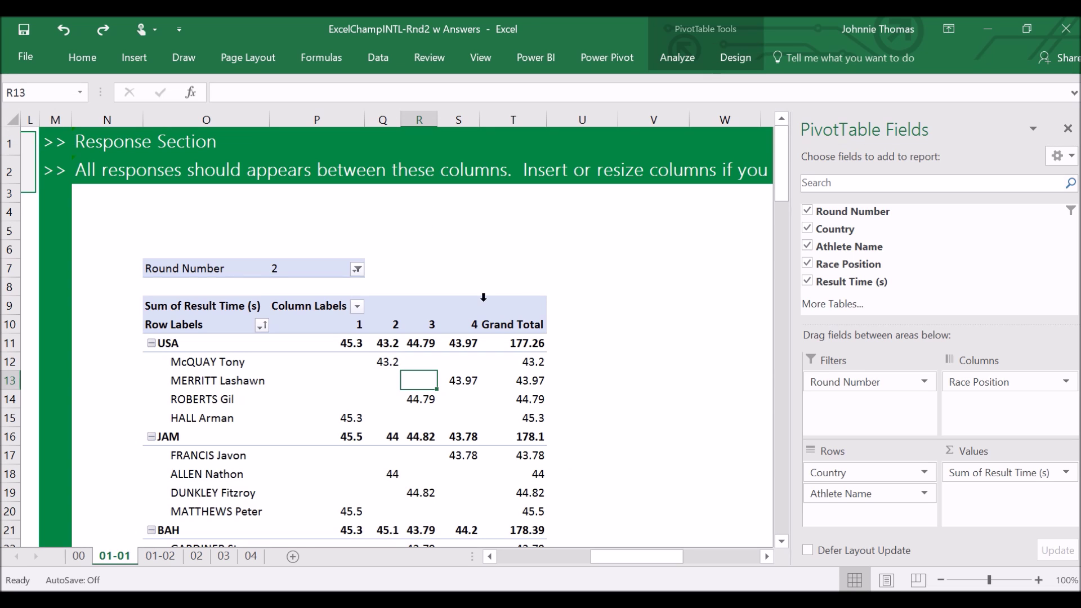
left_click(733, 57)
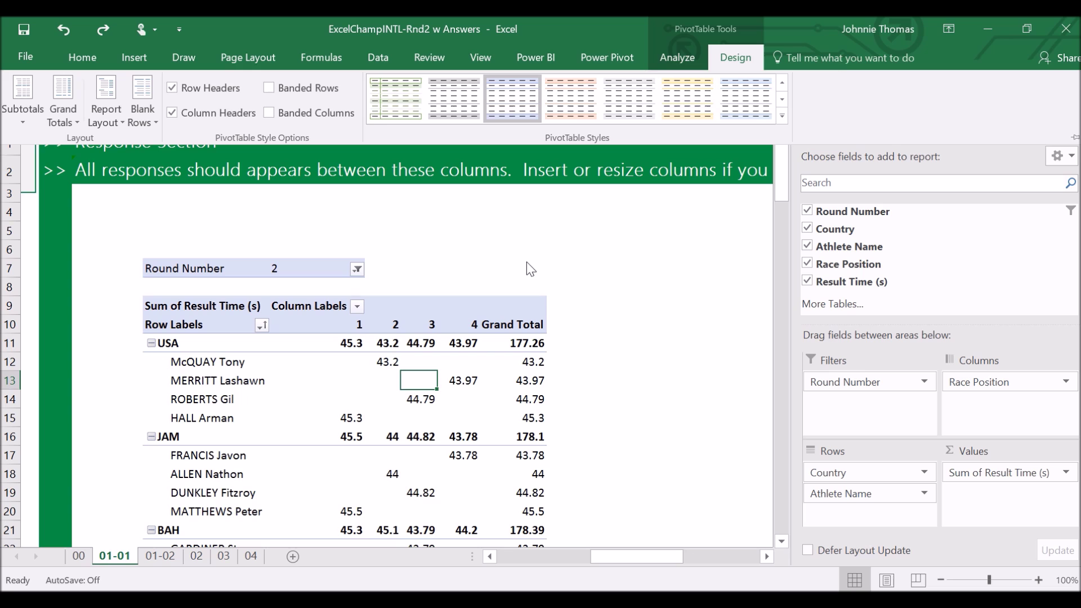
left_click(565, 267)
scroll(523, 271, "down", 1)
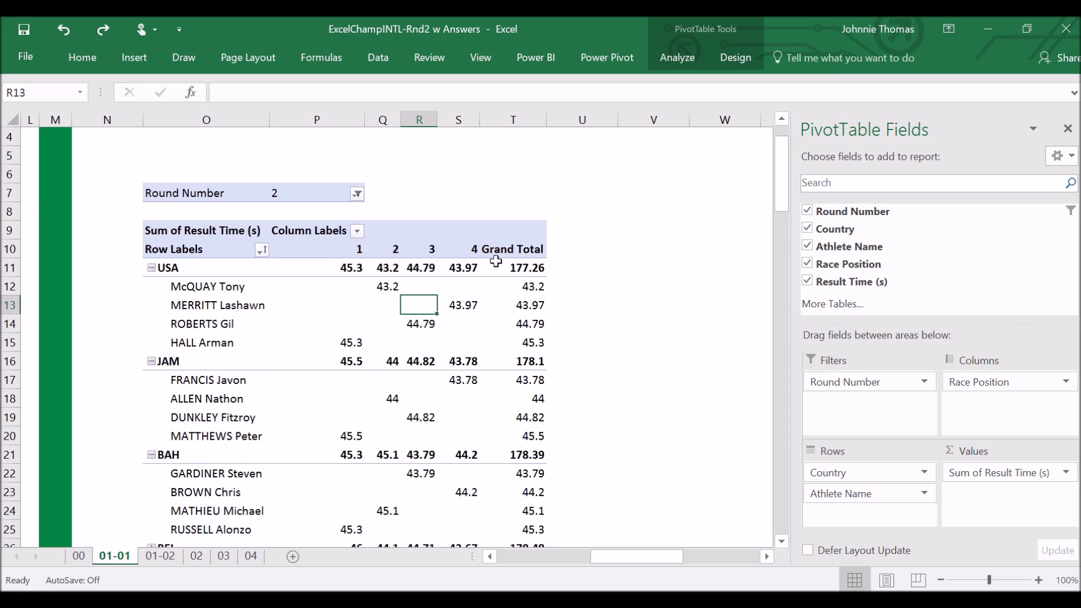
Step: Read the requirements for the second PivotTable in the Data Relays - Part 1 instructions
mouse_move(495, 261)
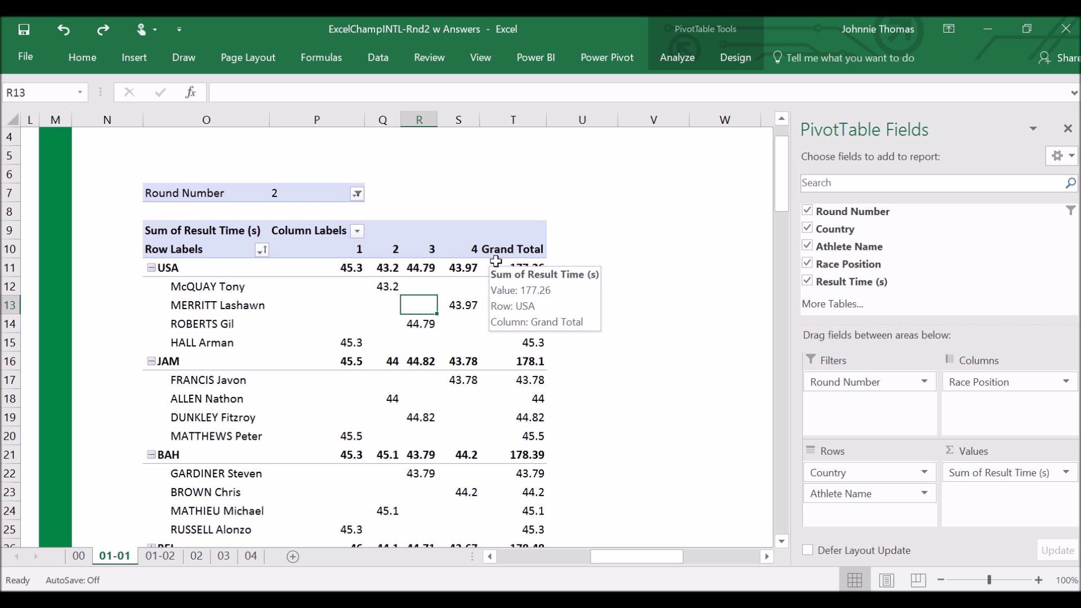
left_click_drag(636, 556, 543, 556)
scroll(380, 443, "up", 1)
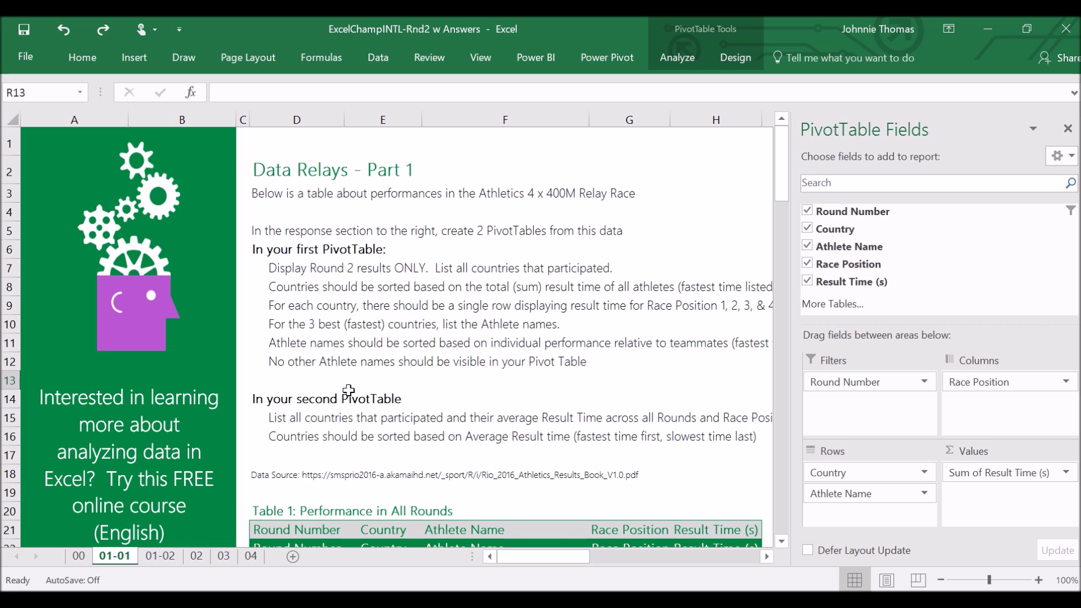
left_click(326, 391)
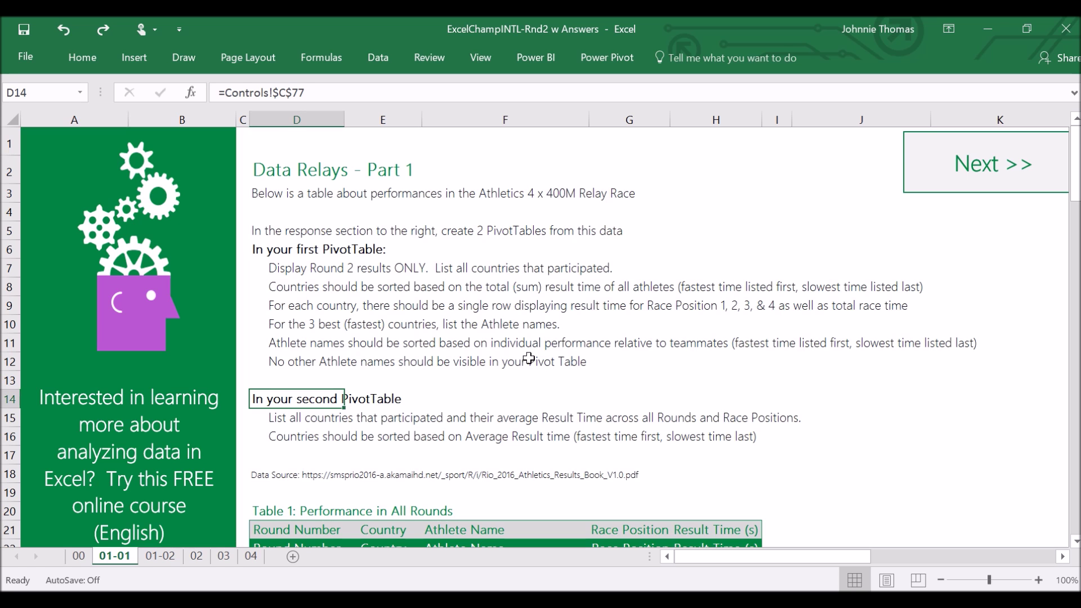
scroll(529, 358, "down", 2)
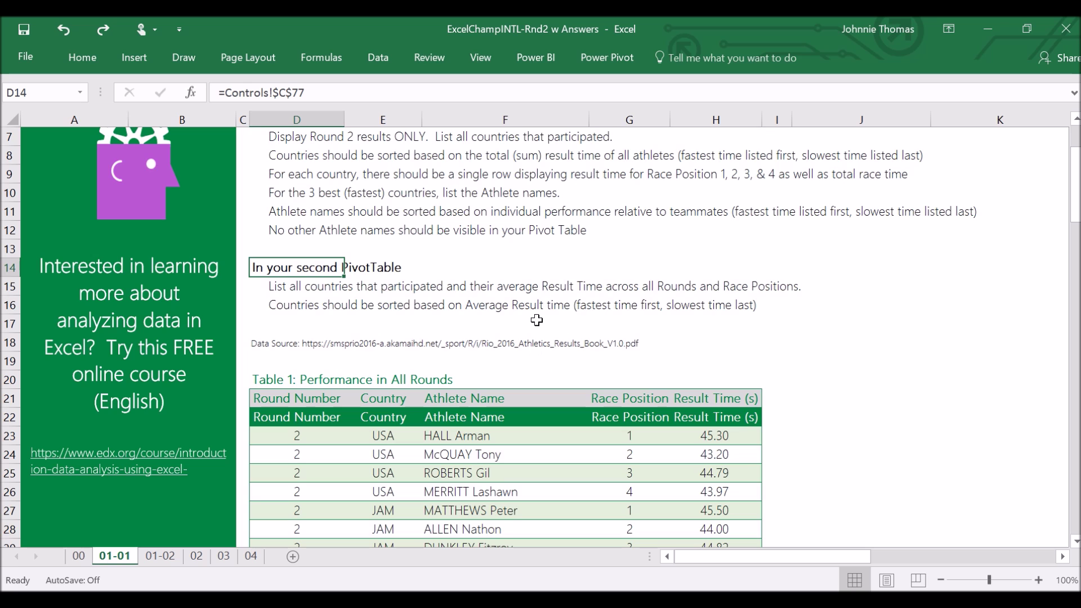
scroll(537, 326, "down", 1)
Step: Insert a second PivotTable from table T01_01_01 into the existing worksheet 01-01 at cell X7
left_click(407, 381)
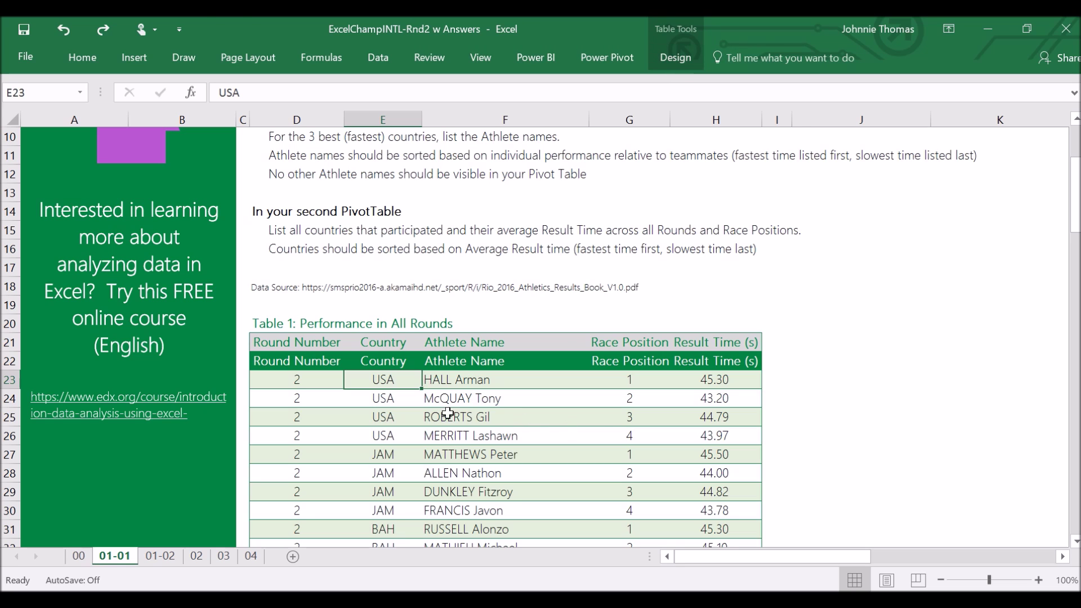
left_click(136, 59)
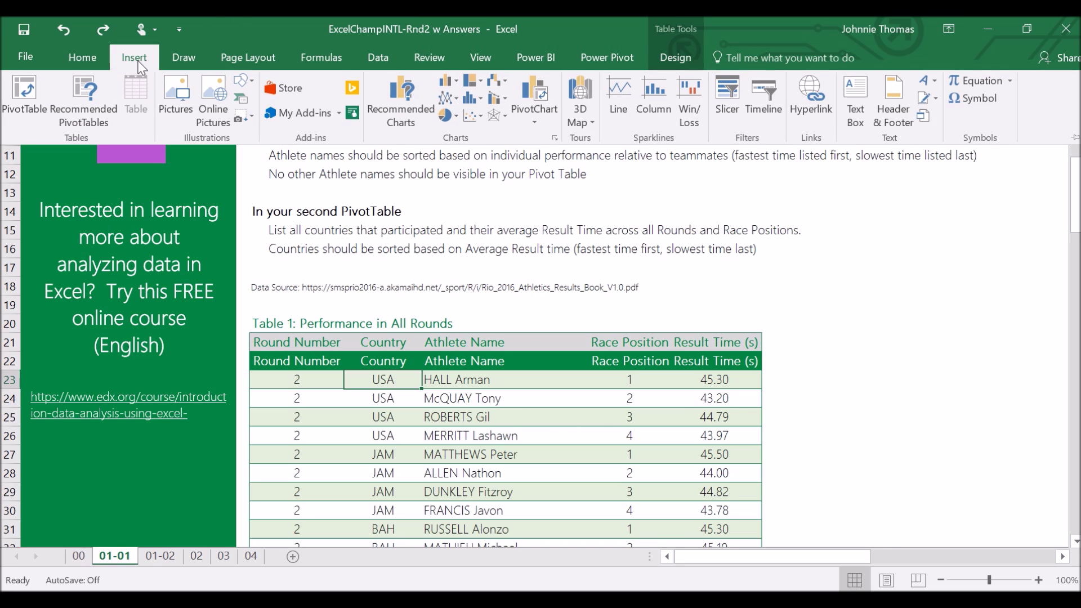
left_click(933, 244)
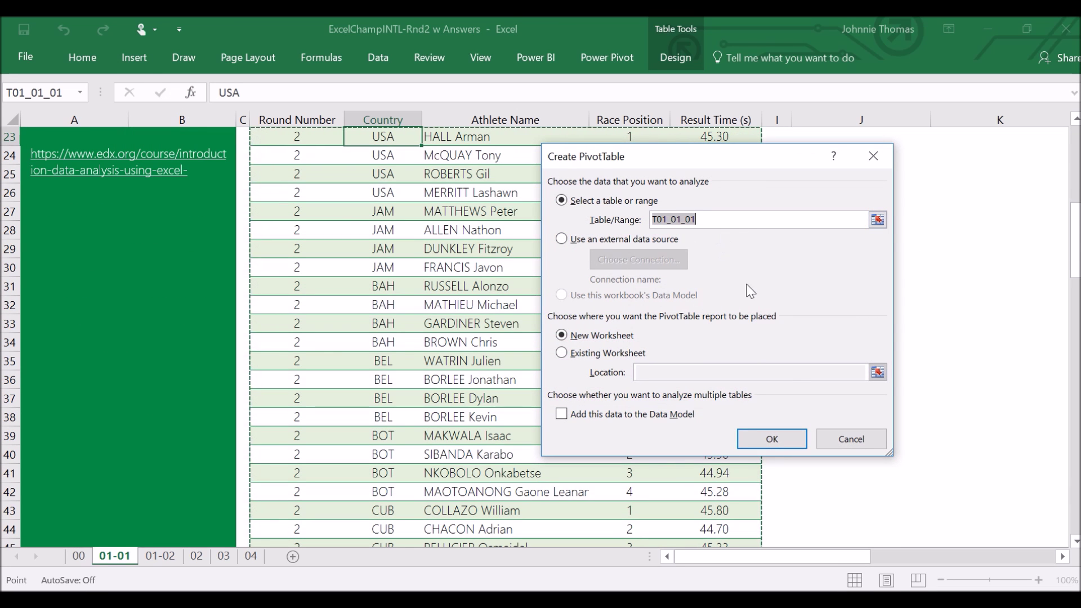
left_click(610, 355)
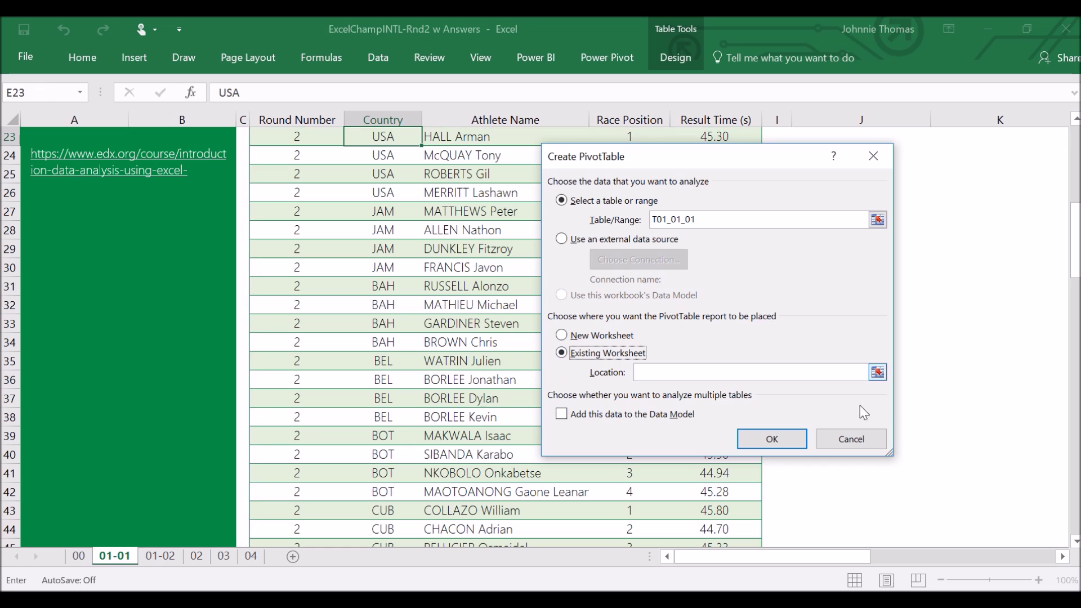
left_click(878, 371)
scroll(891, 411, "up", 1)
scroll(891, 411, "up", 7)
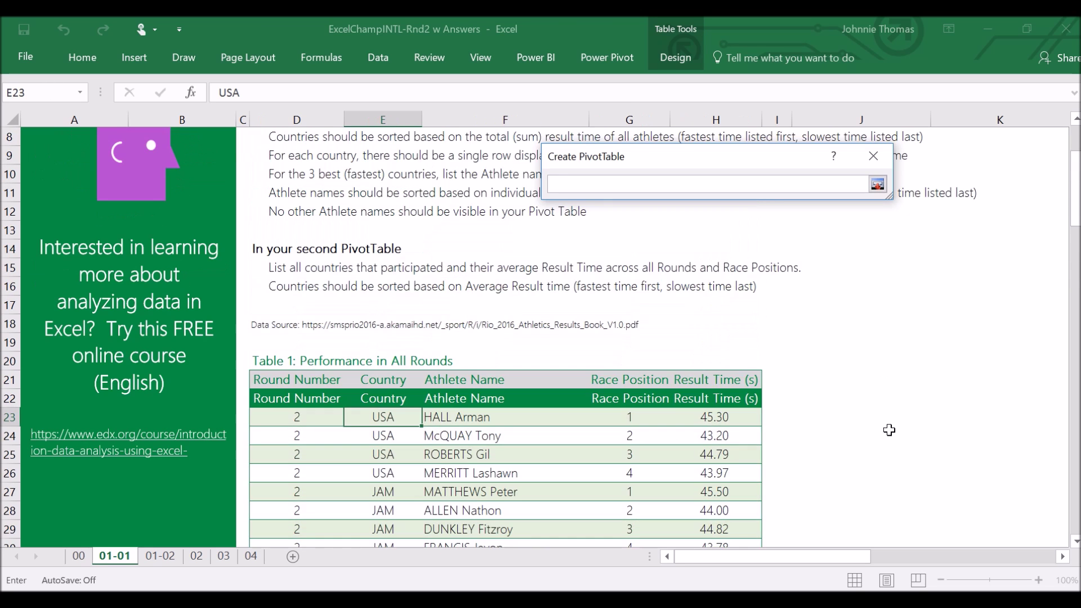
left_click_drag(780, 557, 951, 558)
left_click(697, 244)
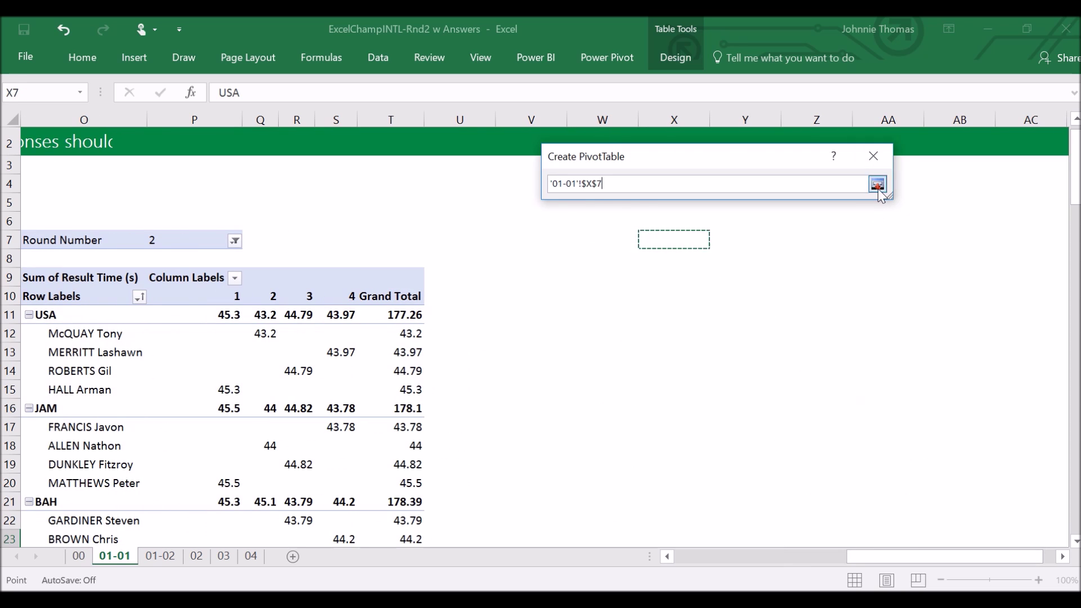
left_click(877, 184)
left_click(769, 440)
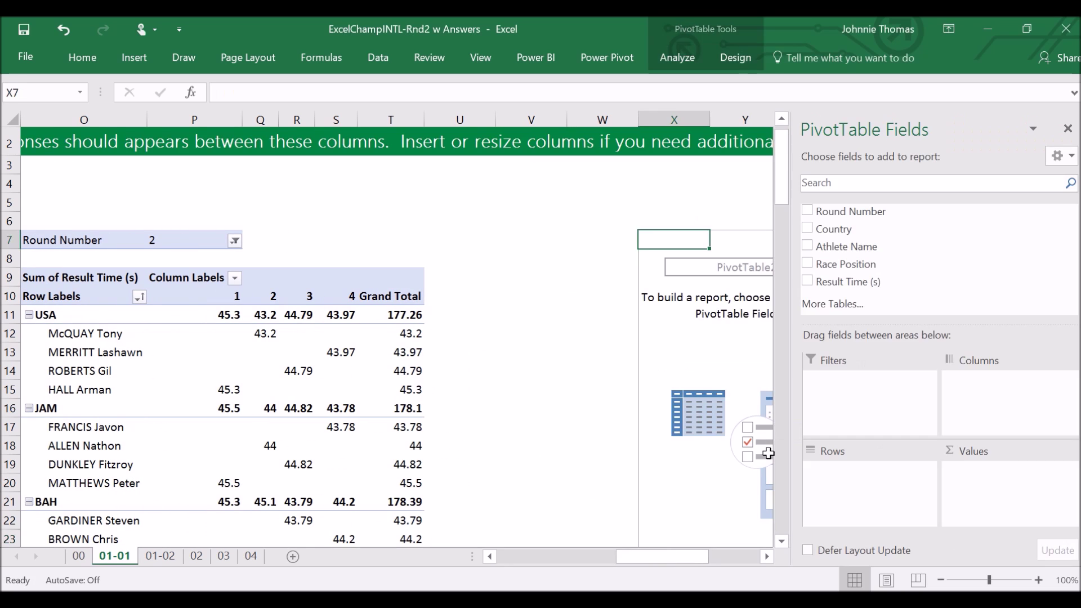
Step: Add Country to the rows and Result Time (s) to the values of the second PivotTable
left_click_drag(701, 558, 726, 562)
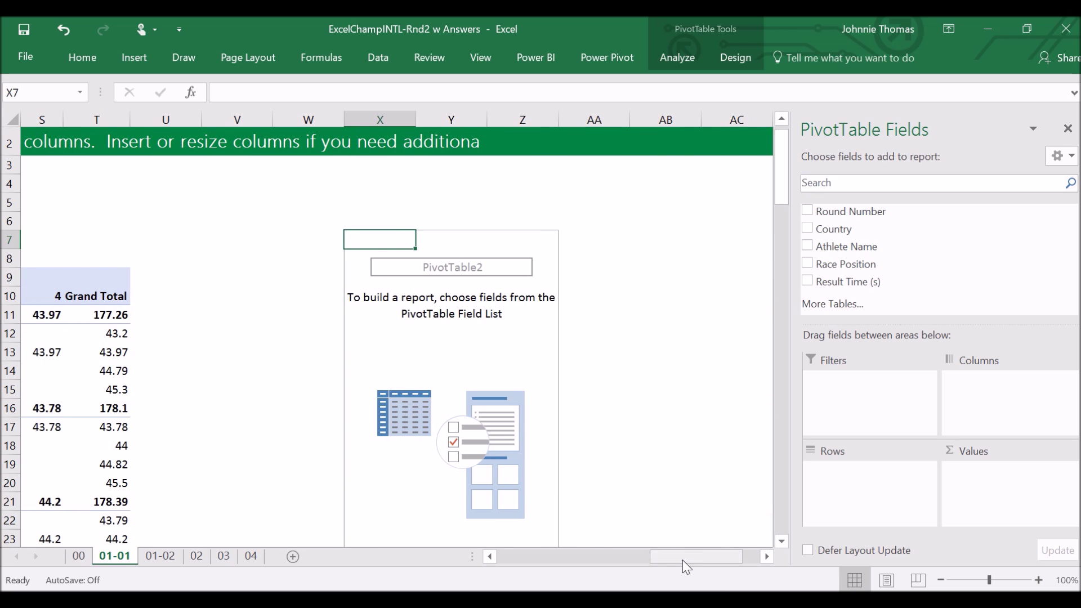
left_click_drag(683, 562, 529, 548)
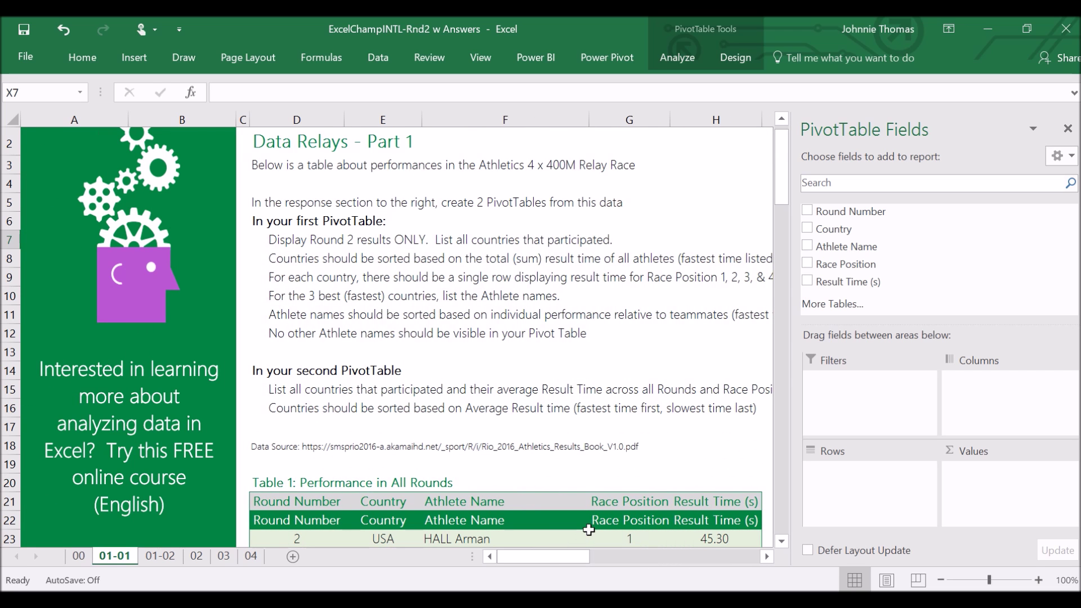
scroll(557, 484, "down", 1)
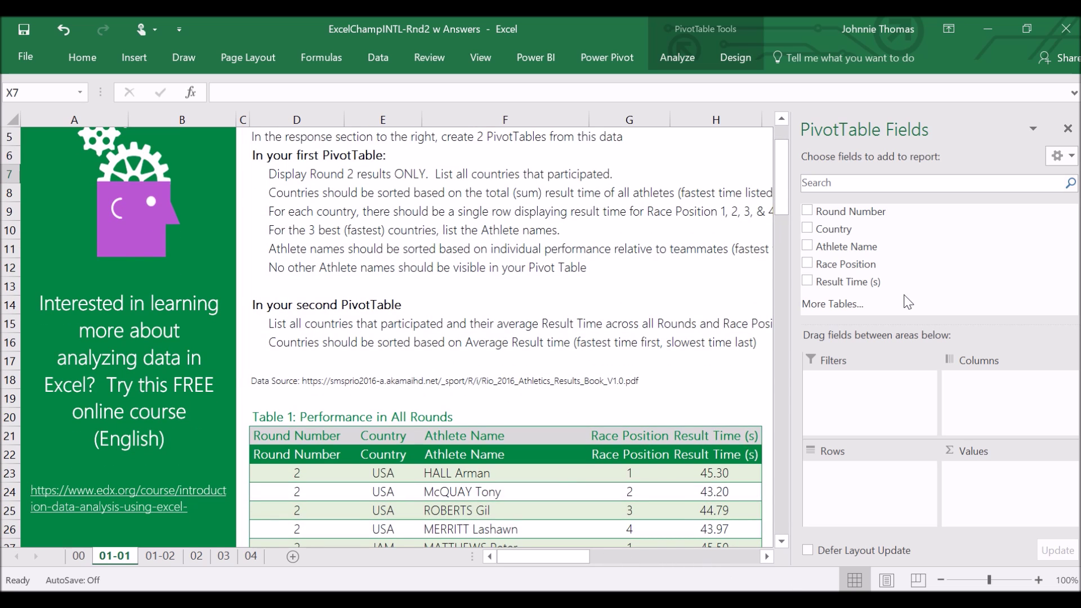
left_click_drag(850, 231, 827, 231)
left_click(806, 229)
left_click_drag(555, 557, 533, 553)
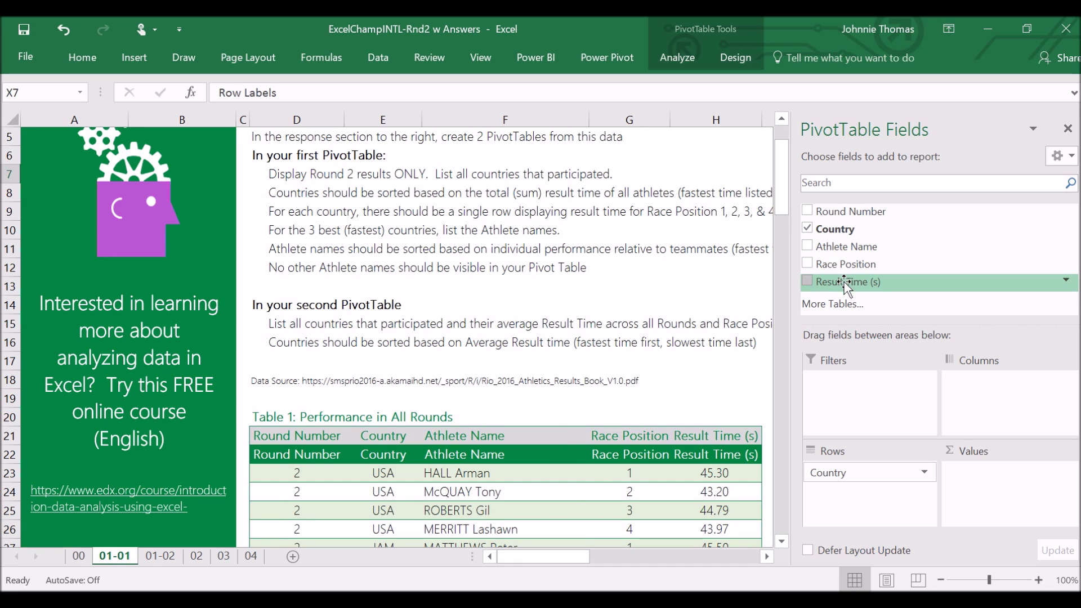
left_click_drag(844, 282, 990, 509)
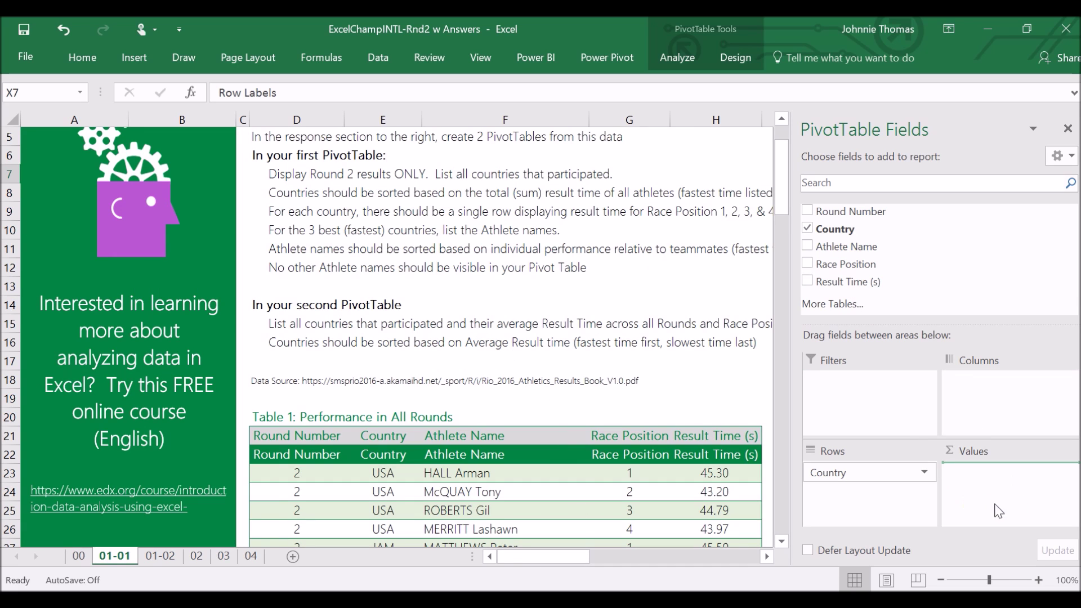
left_click_drag(512, 560, 519, 561)
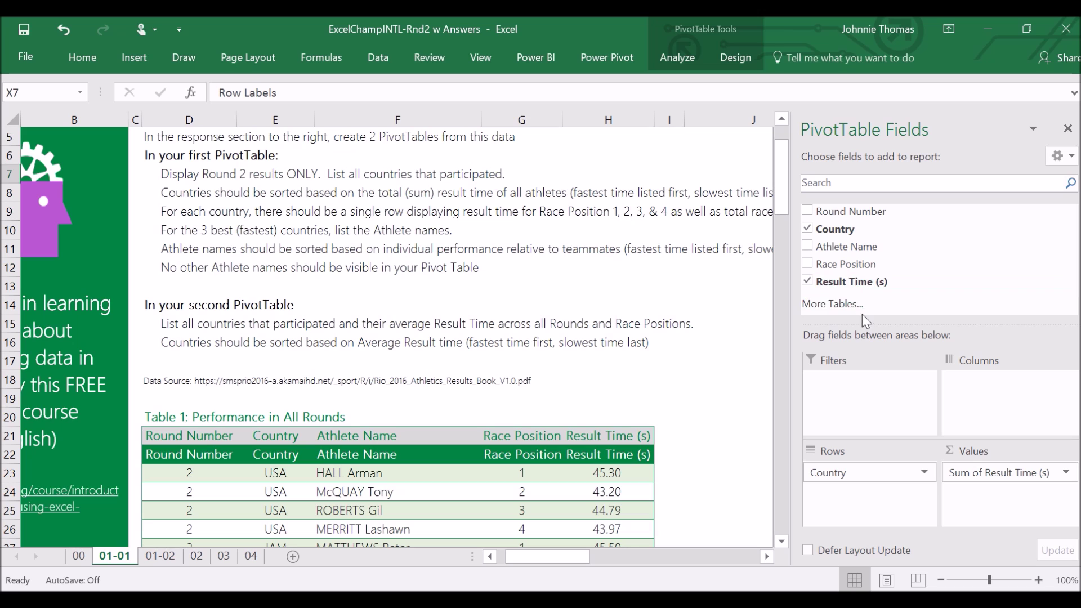
Step: Summarize the Result Time (s) values in the second PivotTable by Average
left_click(1066, 473)
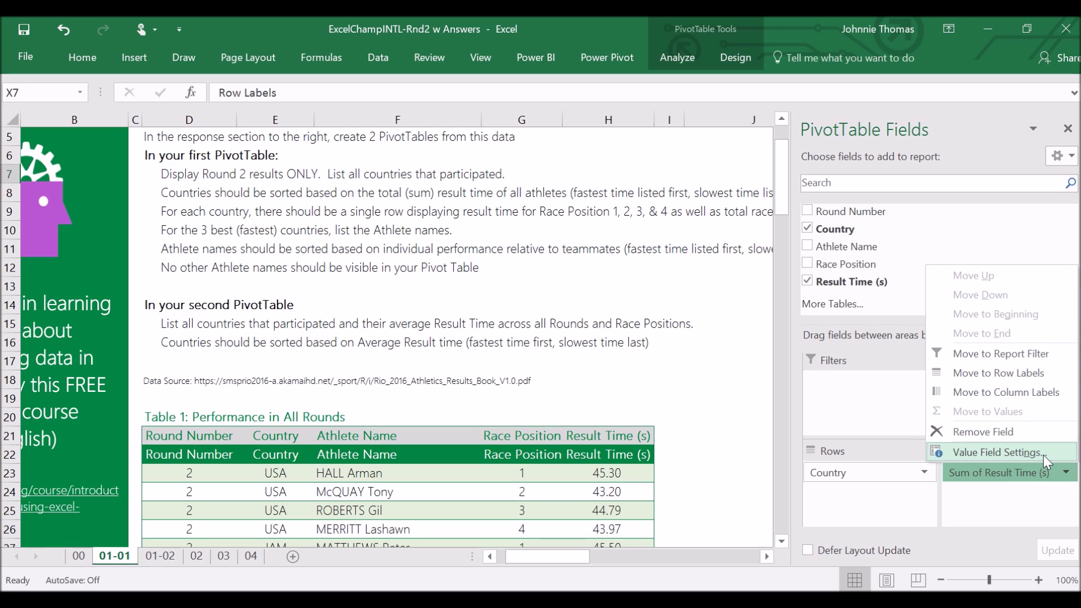
left_click(1022, 453)
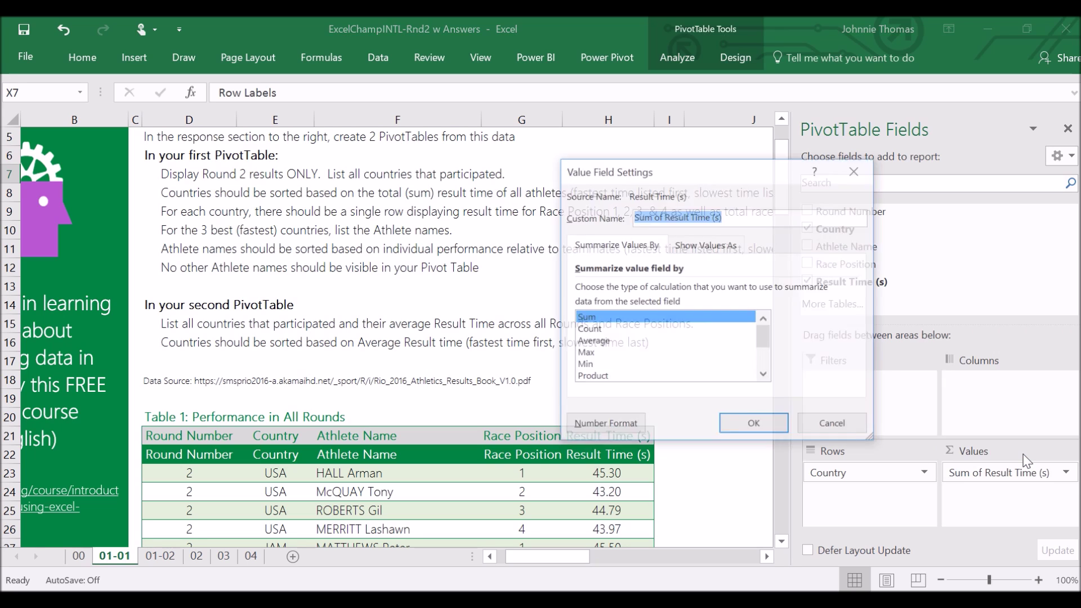
left_click(593, 341)
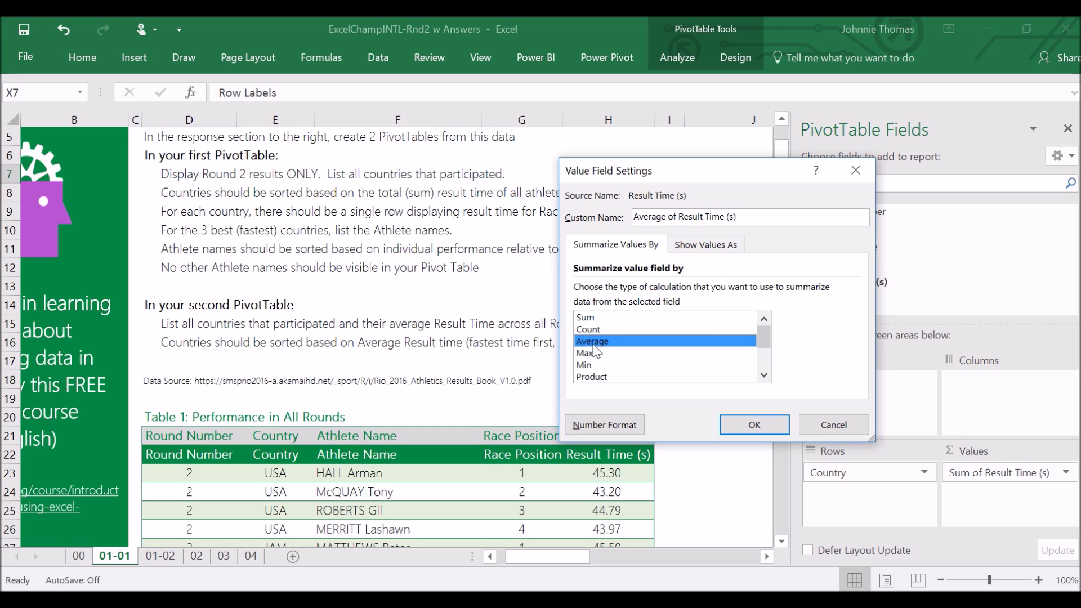
left_click(753, 426)
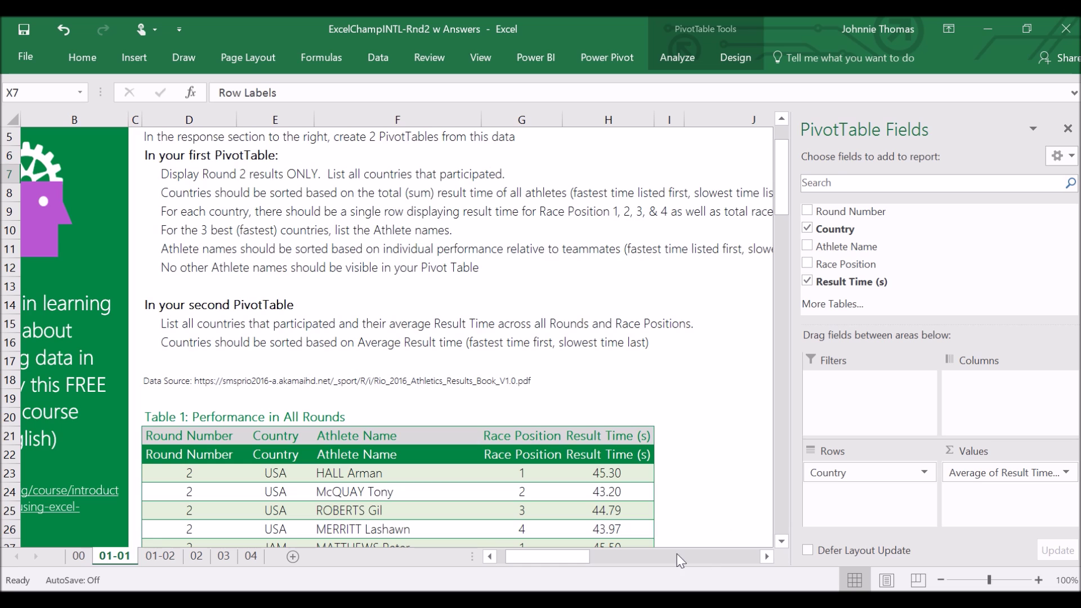
left_click(566, 557)
left_click_drag(569, 566, 659, 558)
Step: Undo the change to Average and select the result times for all countries from BAH to VEN
left_click(75, 31)
left_click_drag(593, 193, 569, 478)
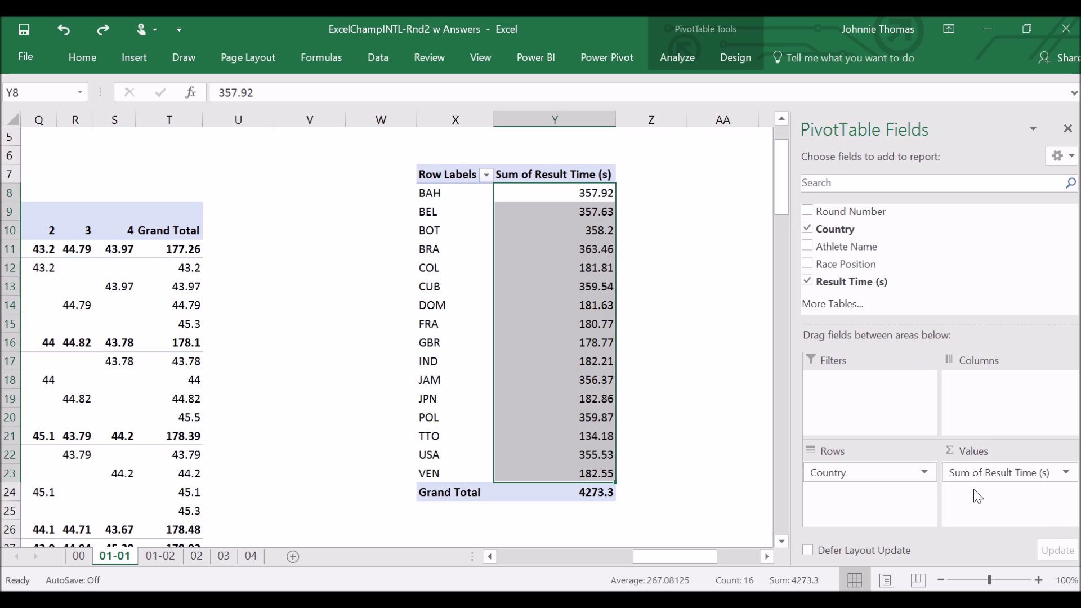
Step: Change the calculation for Result Time (s) in the second PivotTable from Sum to Average again
left_click(650, 195)
left_click(529, 211)
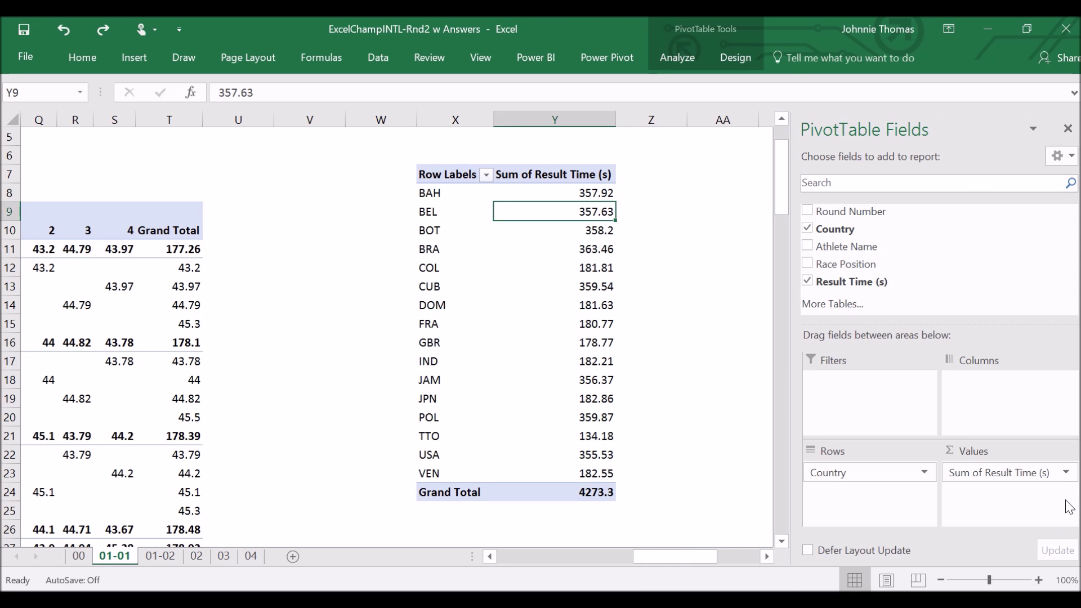
left_click(1066, 472)
left_click(993, 452)
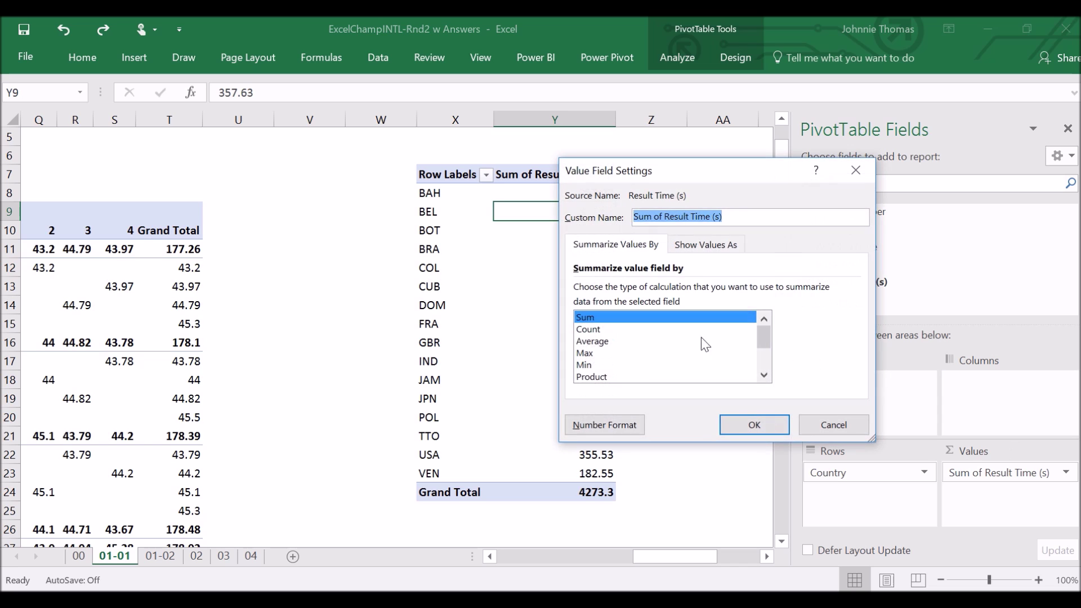
left_click(608, 341)
left_click(754, 423)
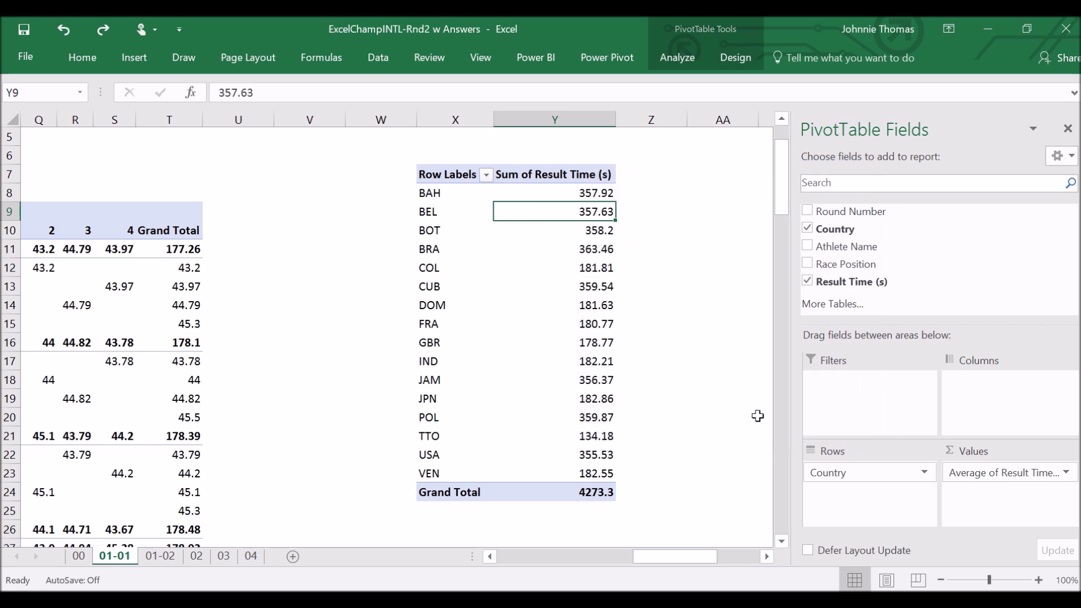
mouse_move(604, 480)
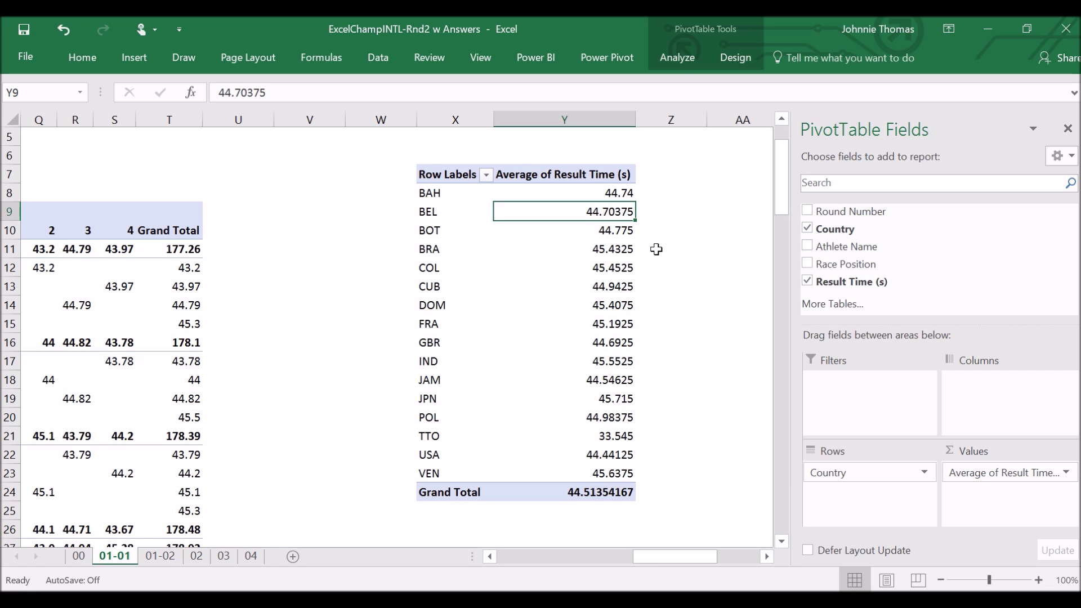
Step: Compare BAH's average in the second PivotTable with its row in the first, and review the instructions for the second PivotTable
left_click(605, 195)
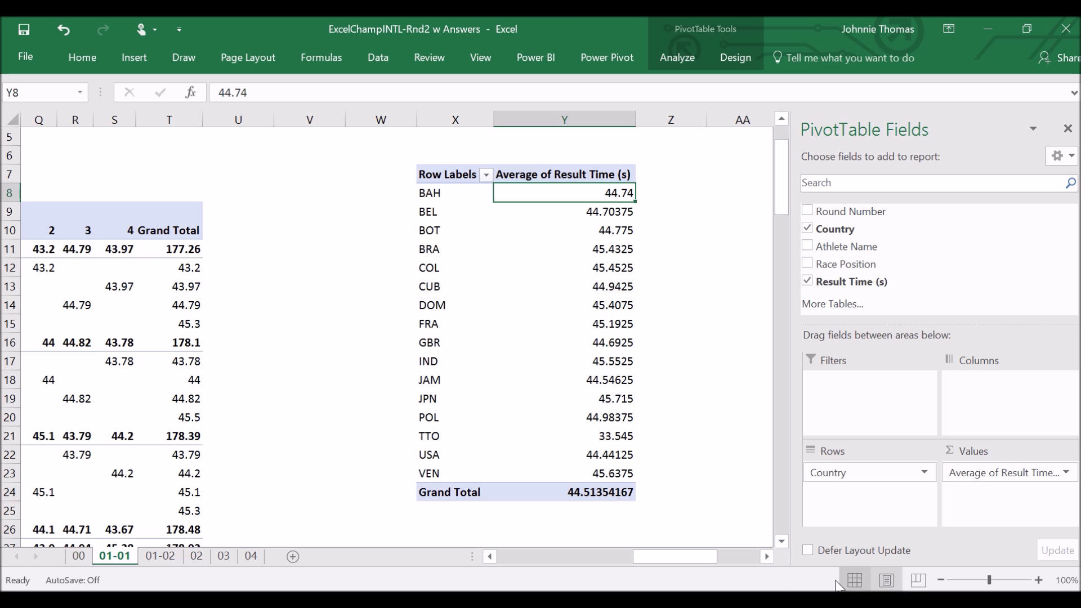
left_click_drag(694, 555, 656, 553)
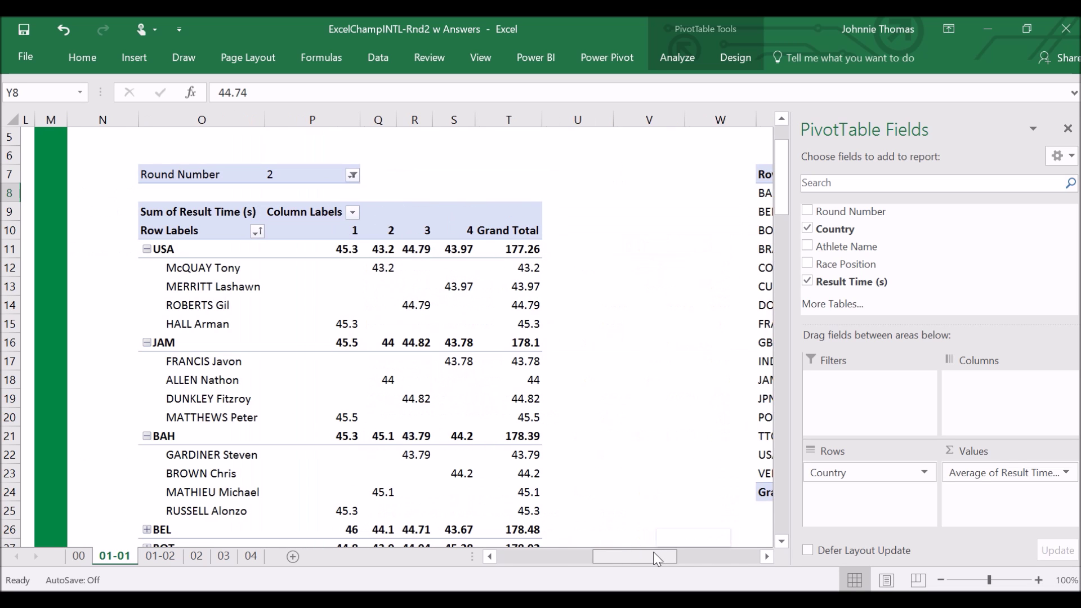
left_click(169, 436)
left_click_drag(643, 556, 687, 564)
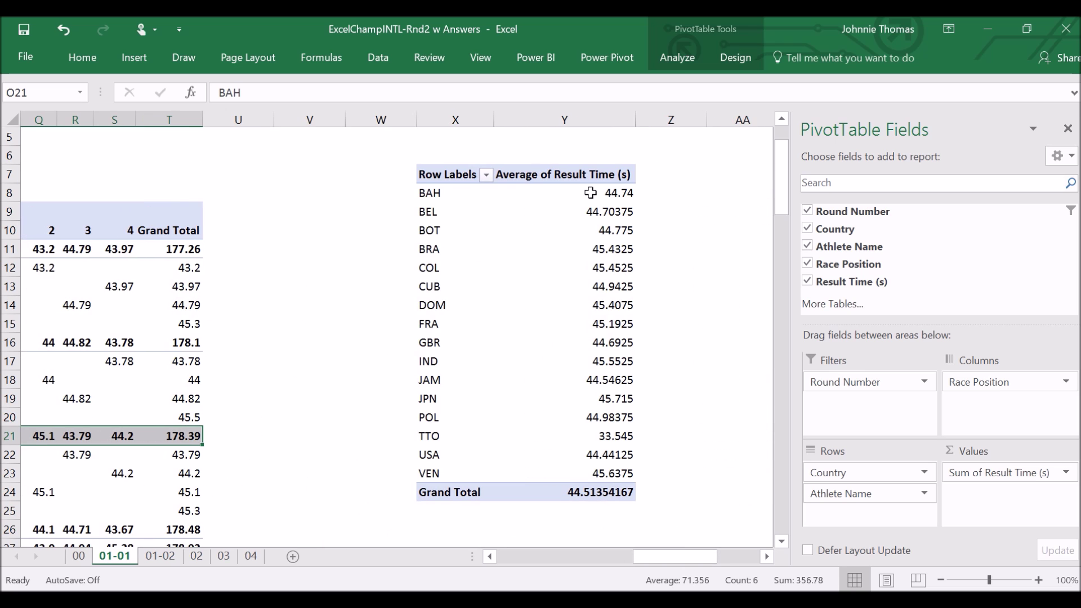
left_click(622, 192)
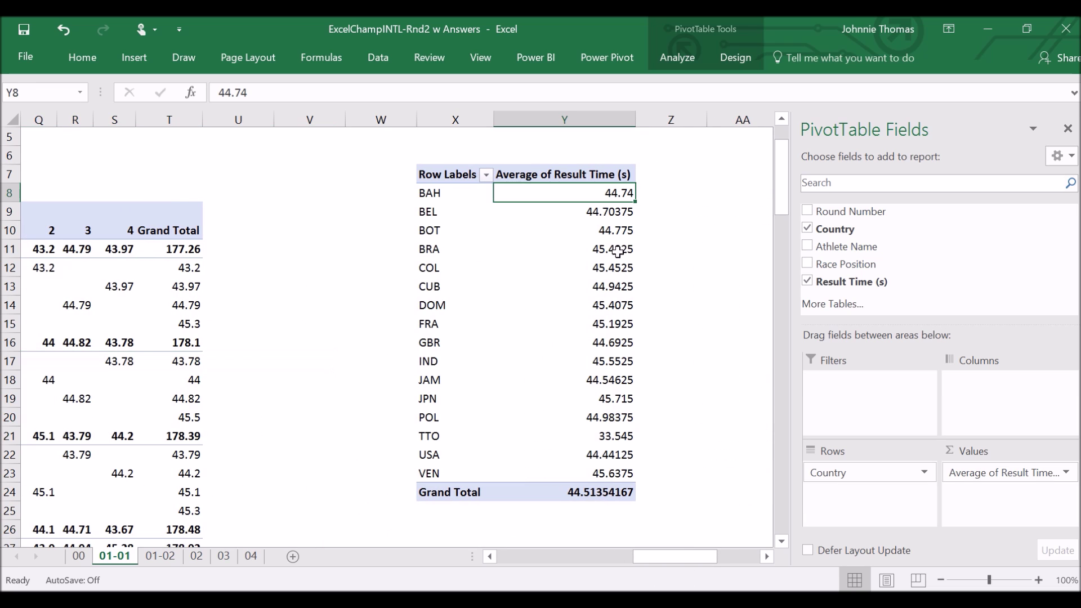
mouse_move(630, 278)
left_click_drag(653, 556, 530, 552)
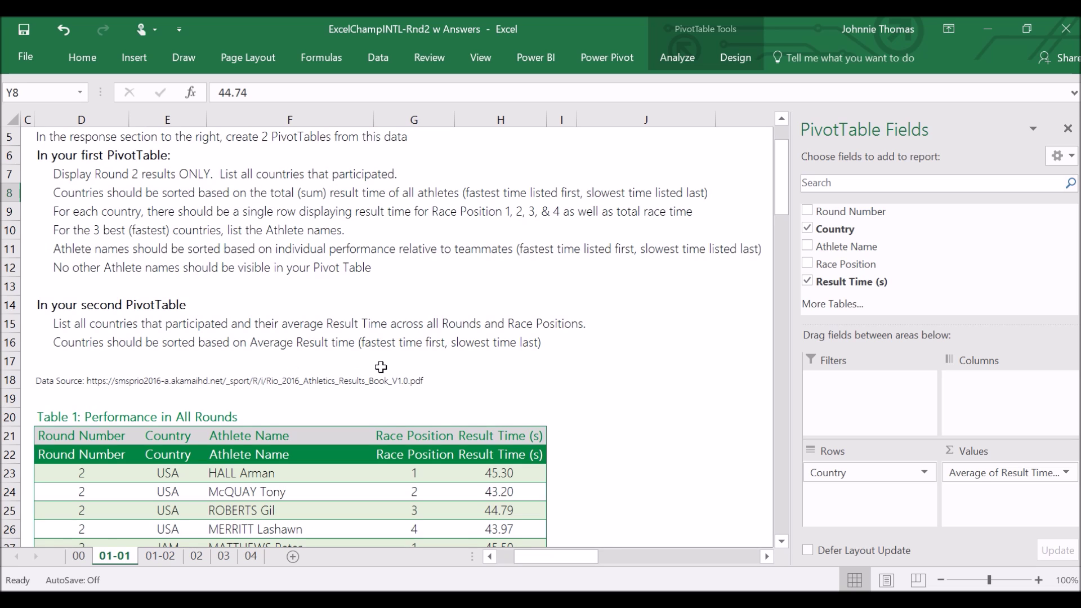
left_click_drag(540, 563, 644, 562)
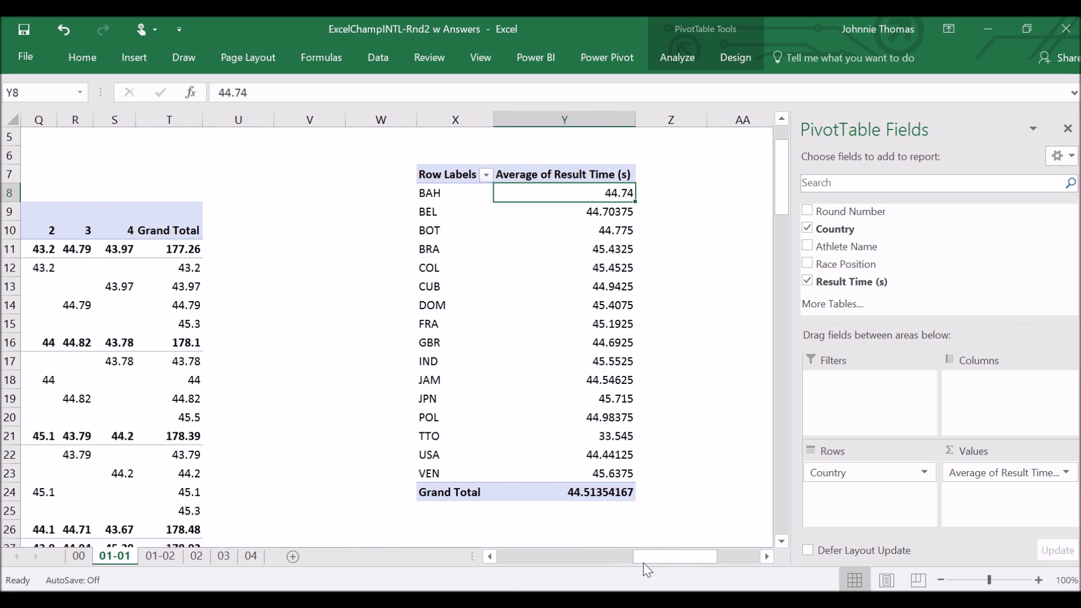
Step: Sort the countries in the second PivotTable in ascending order by Average of Result Time (s)
left_click(455, 194)
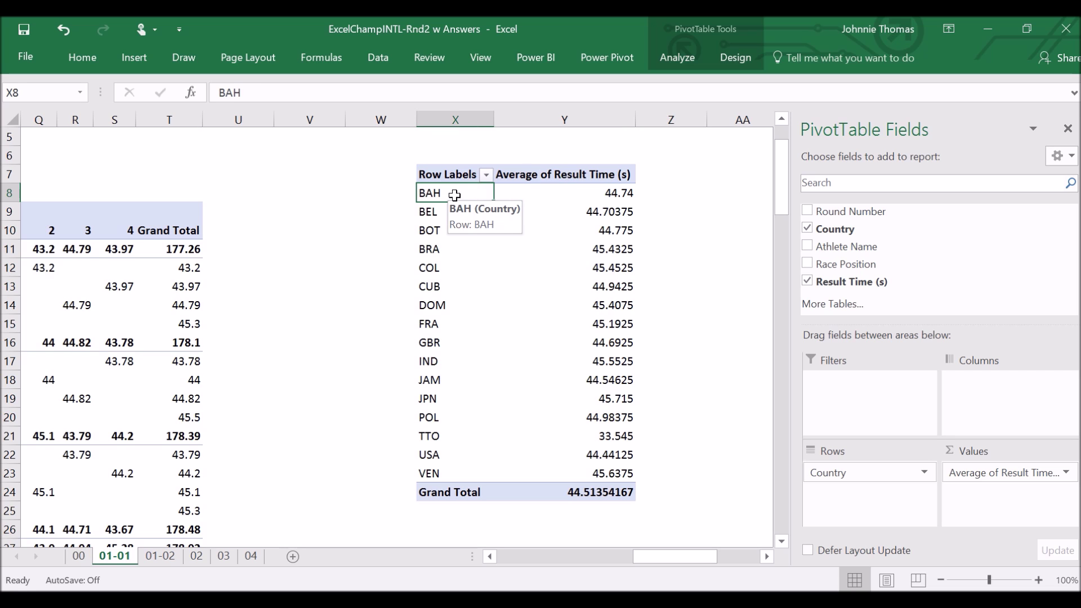
left_click(486, 175)
left_click(340, 234)
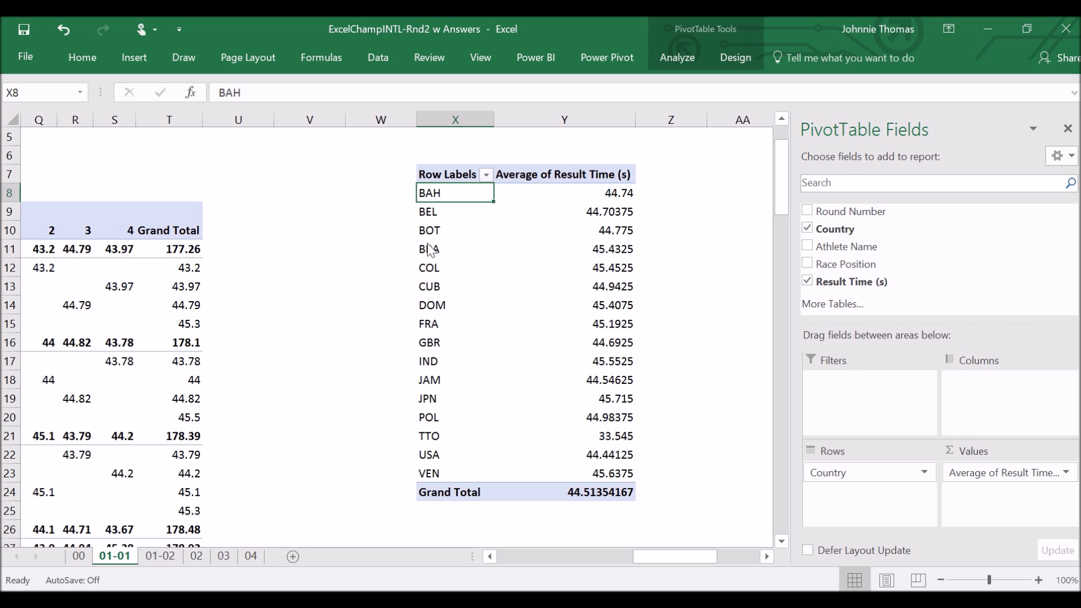
left_click(649, 241)
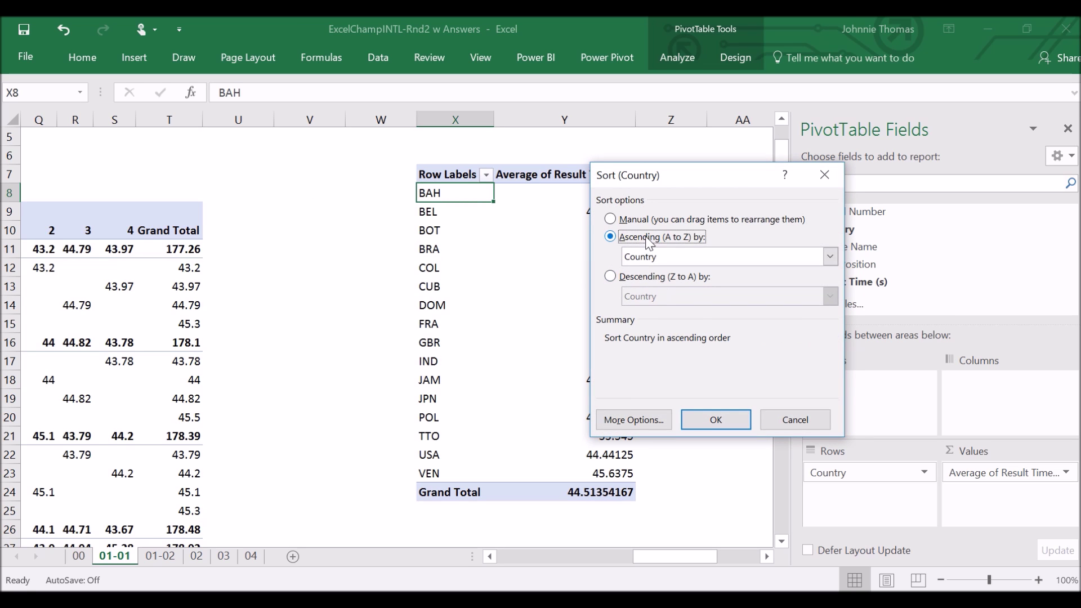
left_click(830, 257)
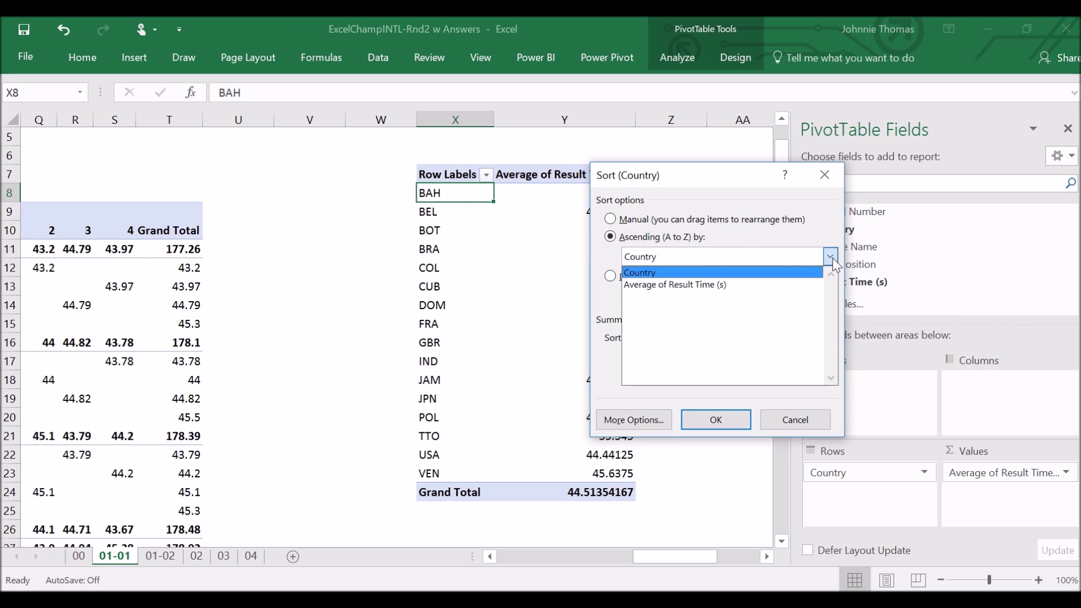
left_click(734, 284)
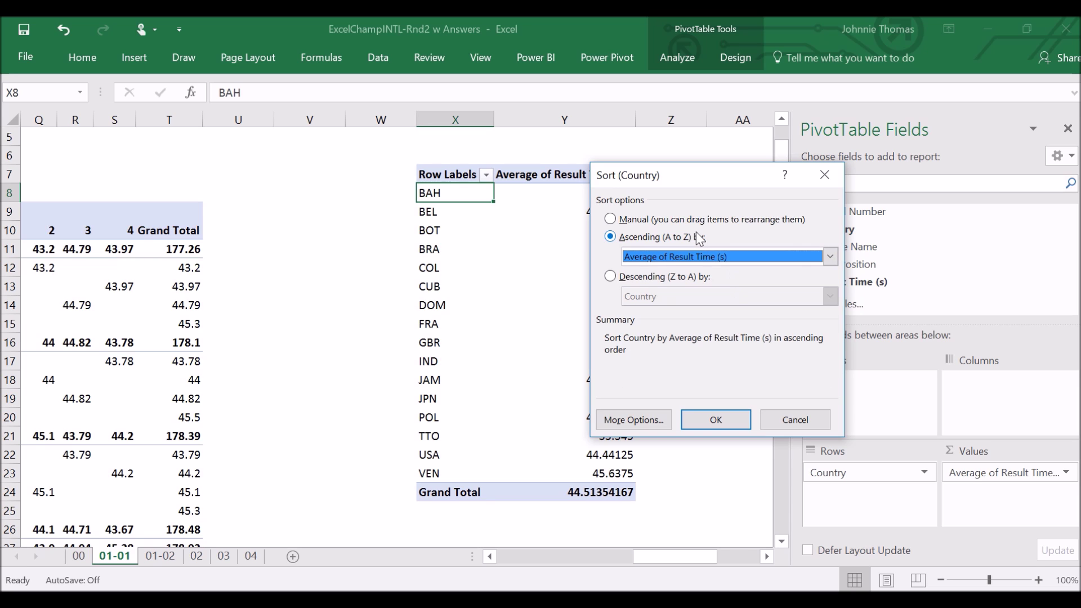
left_click(702, 419)
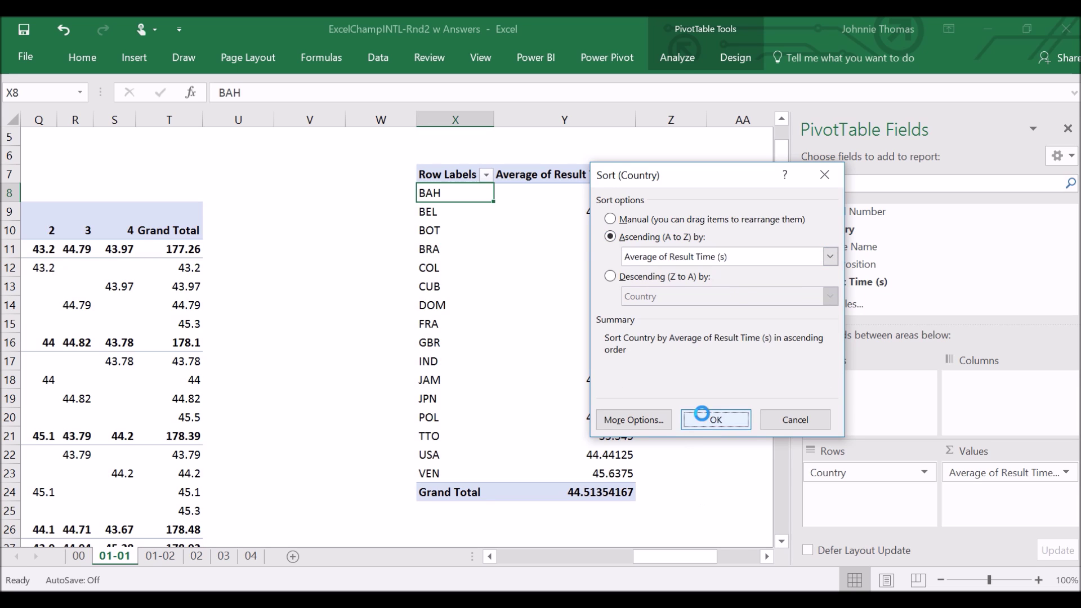
Step: Check the sorted averages in the second PivotTable, comparing TTO with the other countries, and look through the first PivotTable
left_click_drag(622, 193, 615, 469)
left_click(684, 268)
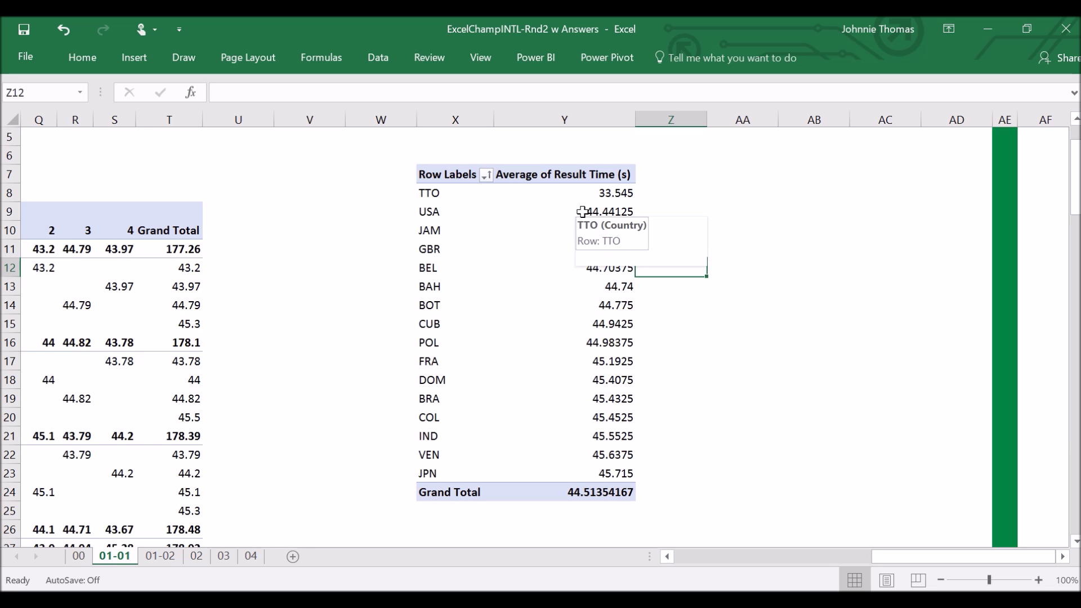
left_click(633, 197)
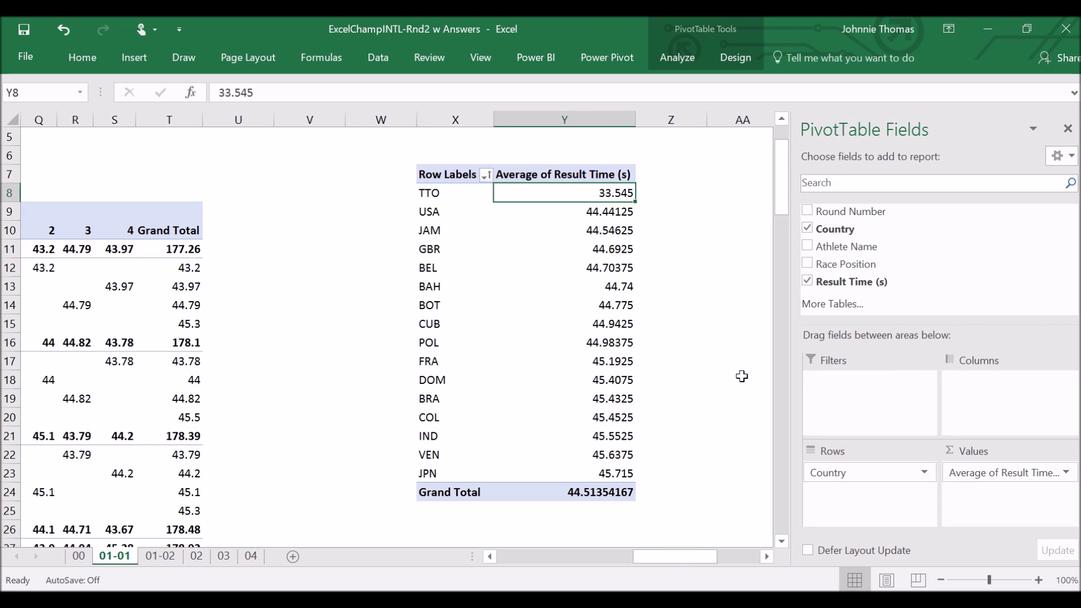
left_click_drag(591, 212, 588, 468)
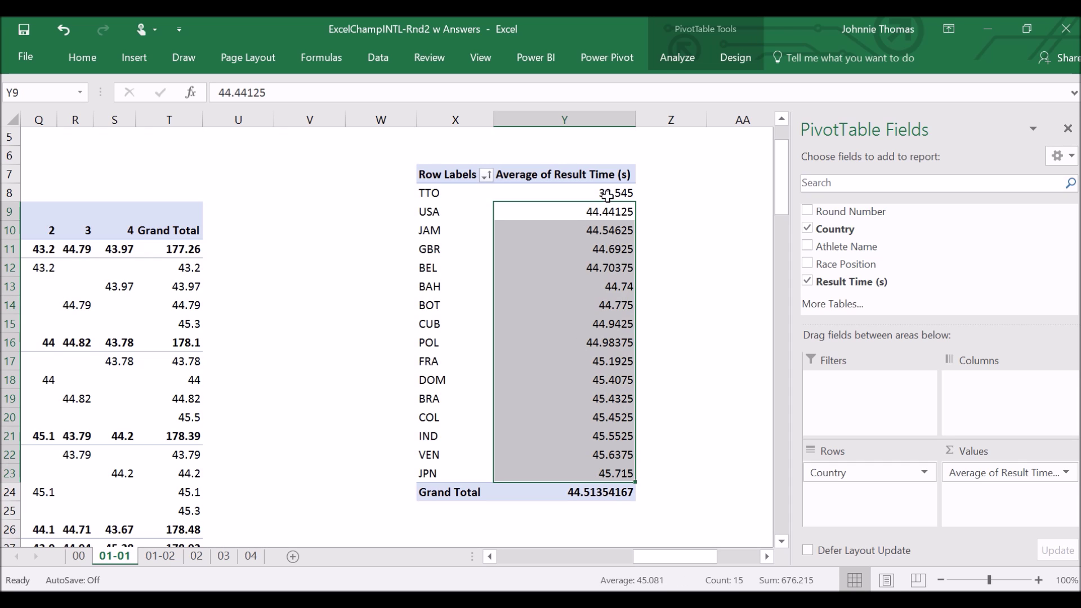
left_click(291, 359)
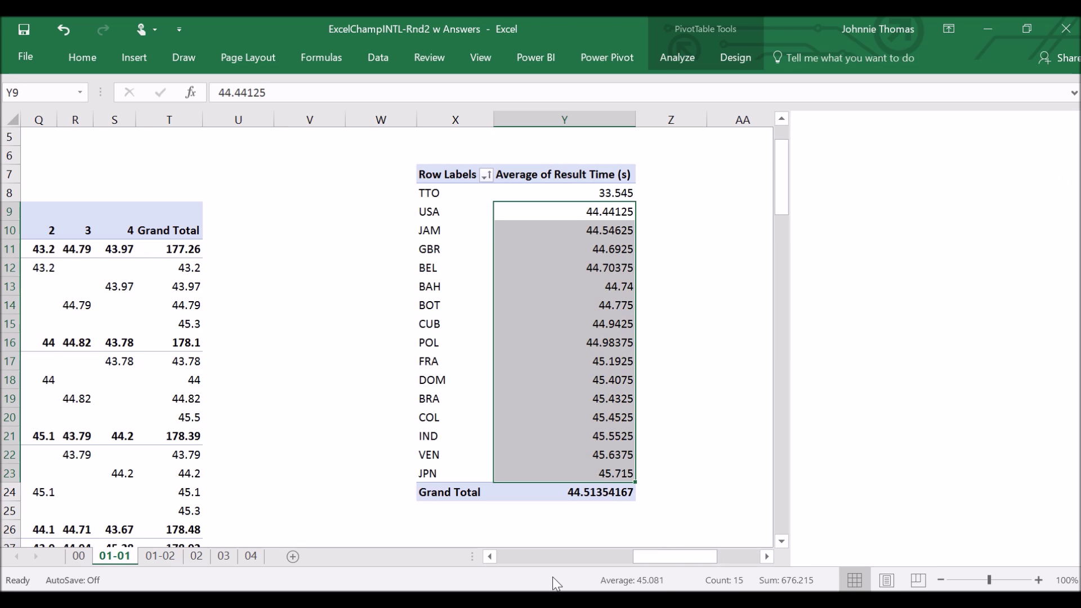
left_click_drag(876, 557, 812, 555)
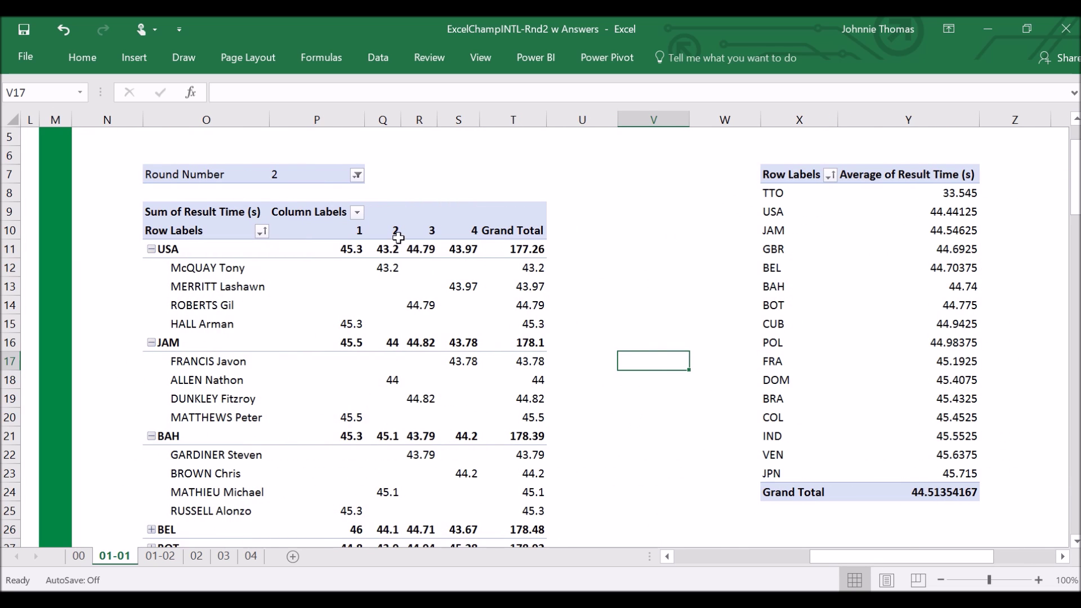
scroll(377, 323, "down", 3)
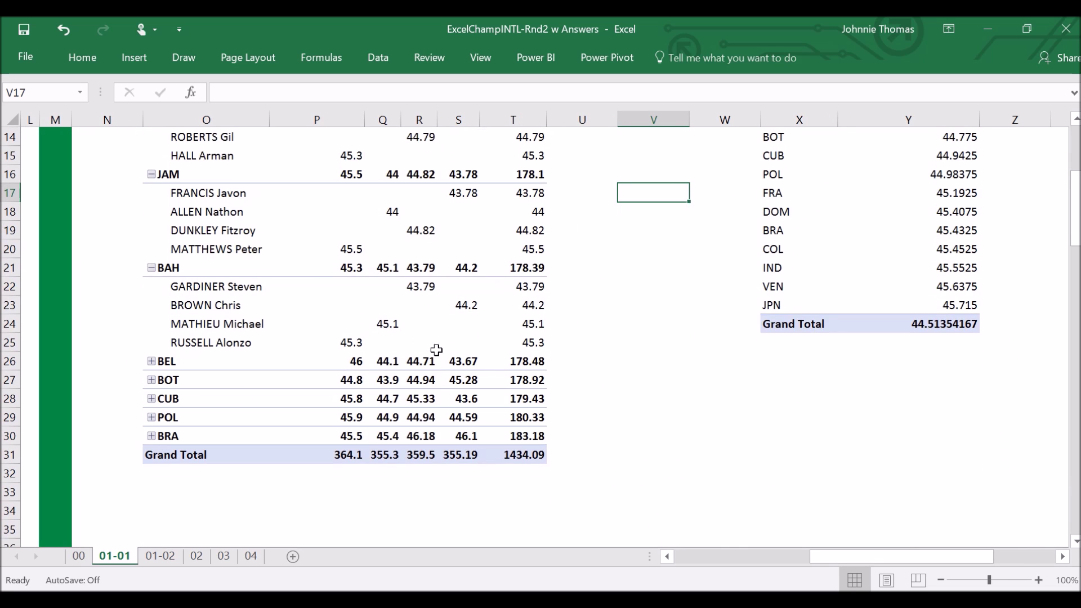
scroll(433, 370, "up", 2)
scroll(433, 372, "up", 2)
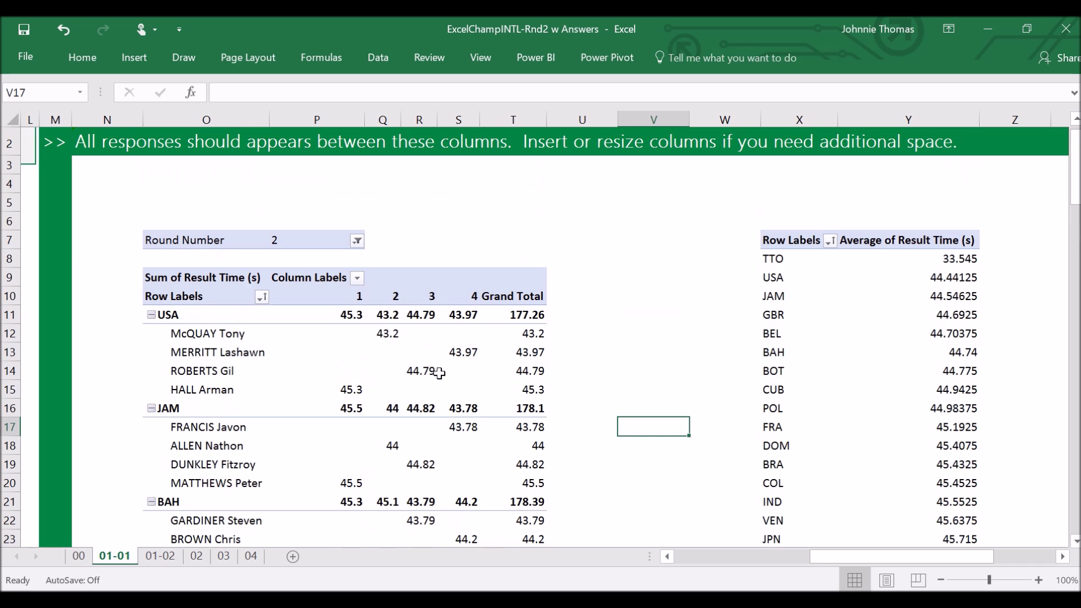
Step: Find the TTO rows in the source table and inspect the Result Time (s) for race position 4
left_click_drag(839, 553, 715, 549)
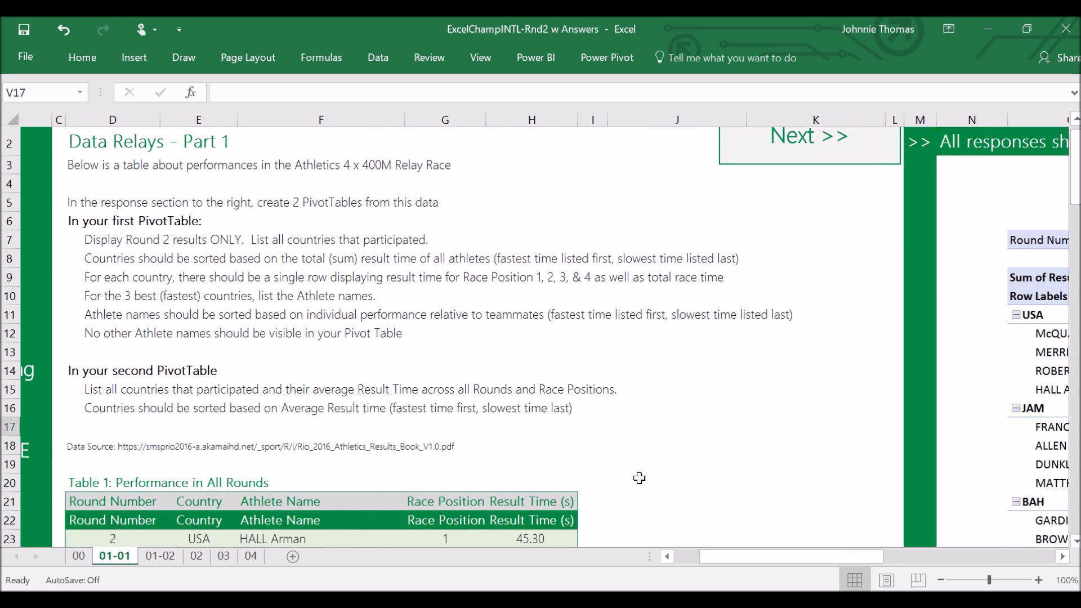
scroll(635, 475, "down", 3)
scroll(634, 476, "down", 17)
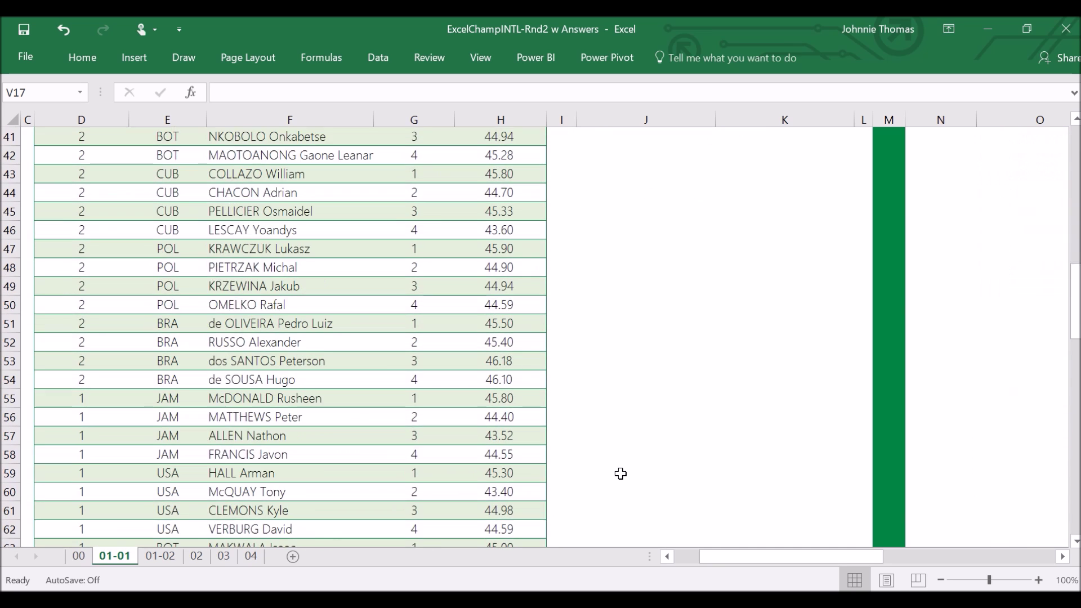
scroll(621, 473, "down", 4)
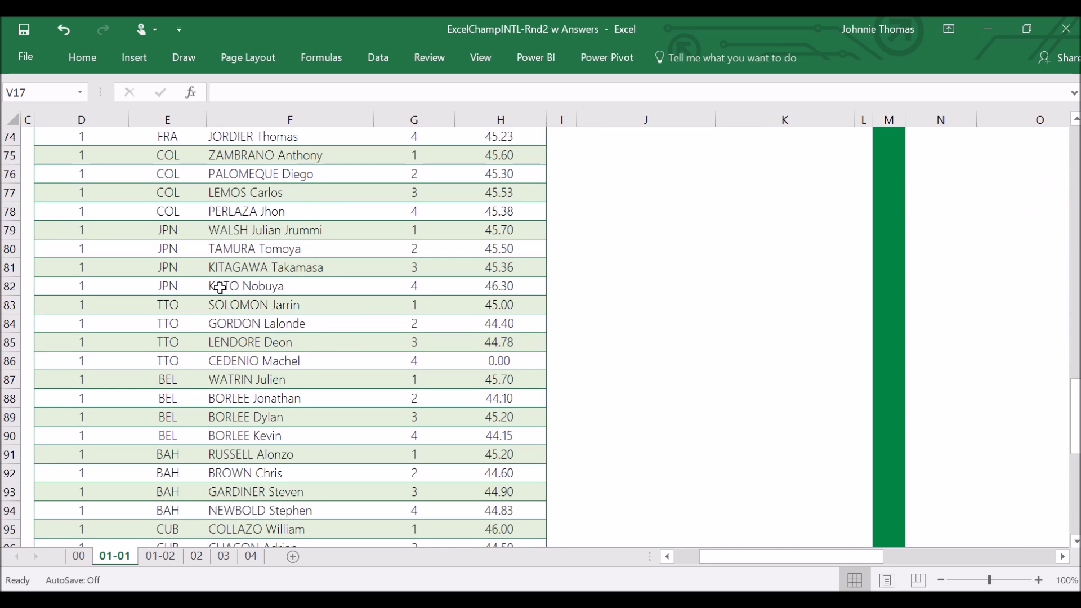
left_click_drag(157, 304, 157, 357)
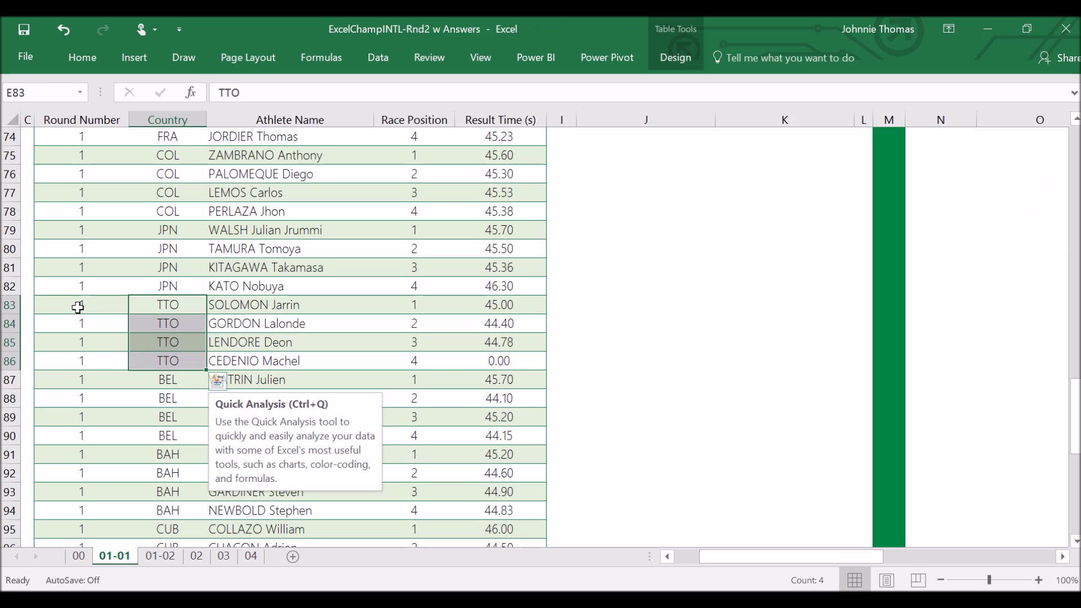
left_click(504, 365)
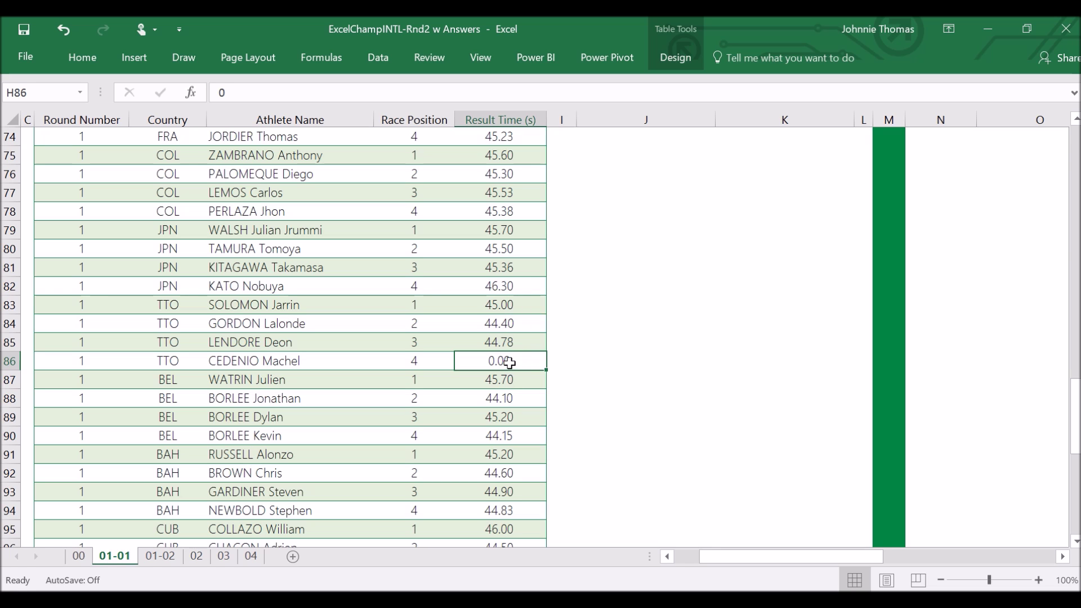
Step: Return to the response area and review both PivotTables side by side
left_click_drag(853, 564, 953, 557)
scroll(908, 520, "up", 8)
scroll(909, 520, "up", 14)
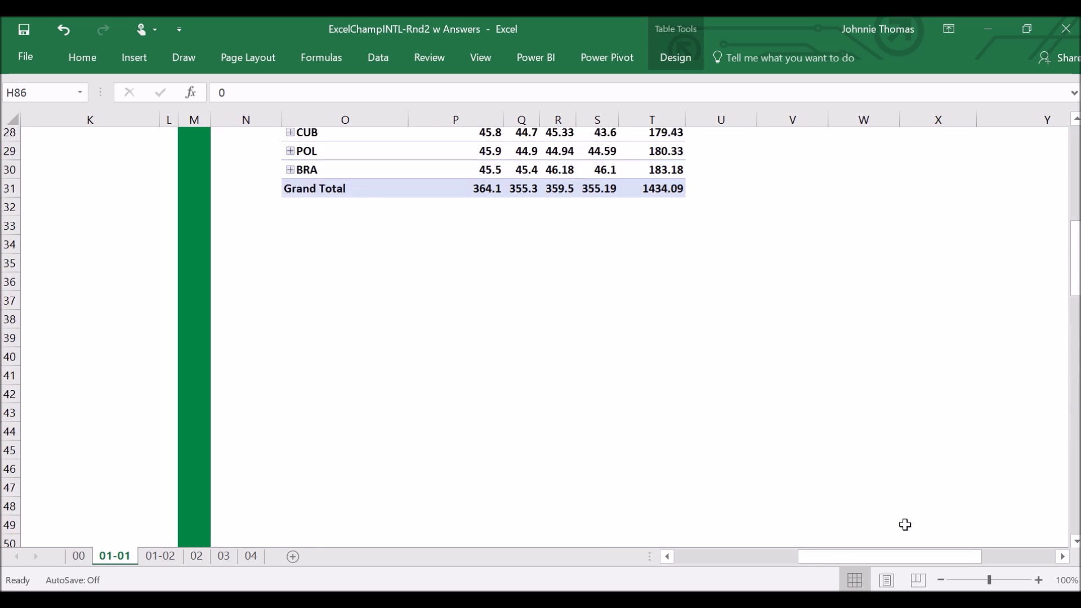
mouse_move(906, 554)
left_mouse_down()
mouse_move(936, 561)
mouse_move(924, 555)
left_mouse_up()
scroll(924, 555, "up", 3)
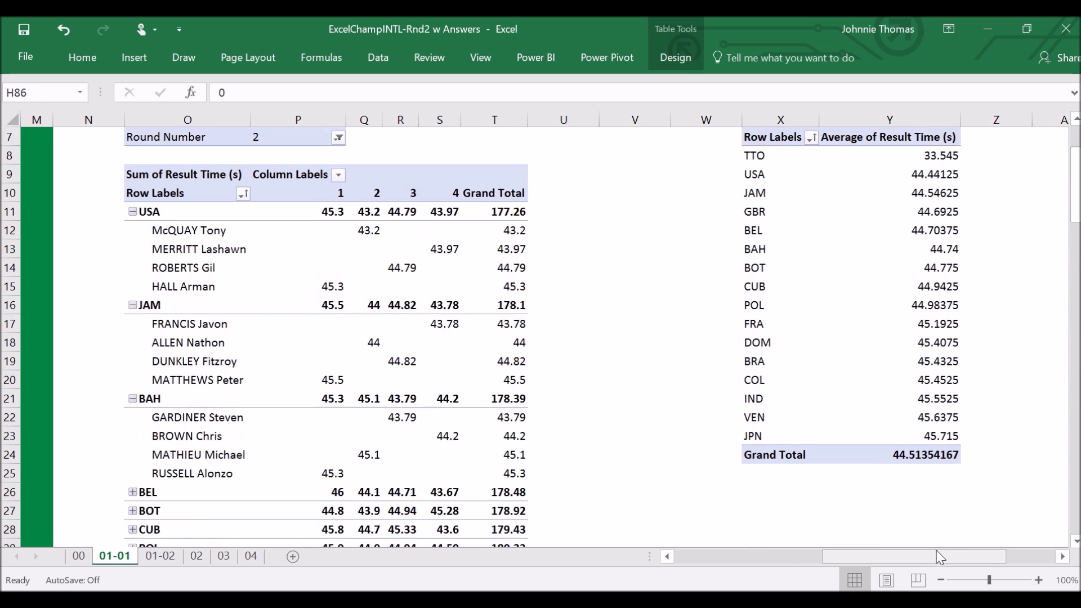
scroll(919, 516, "down", 1)
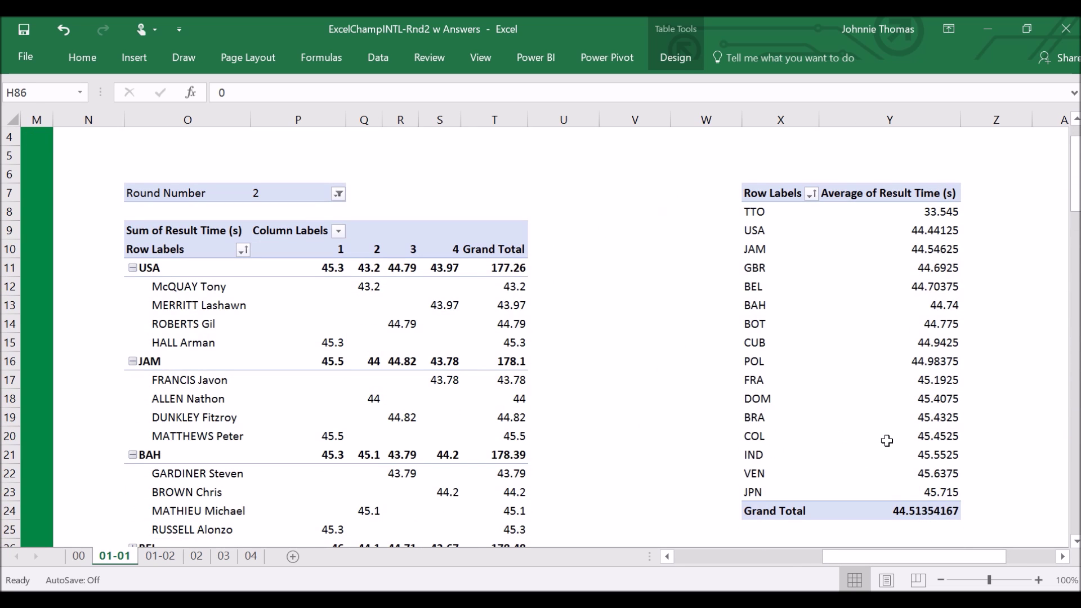